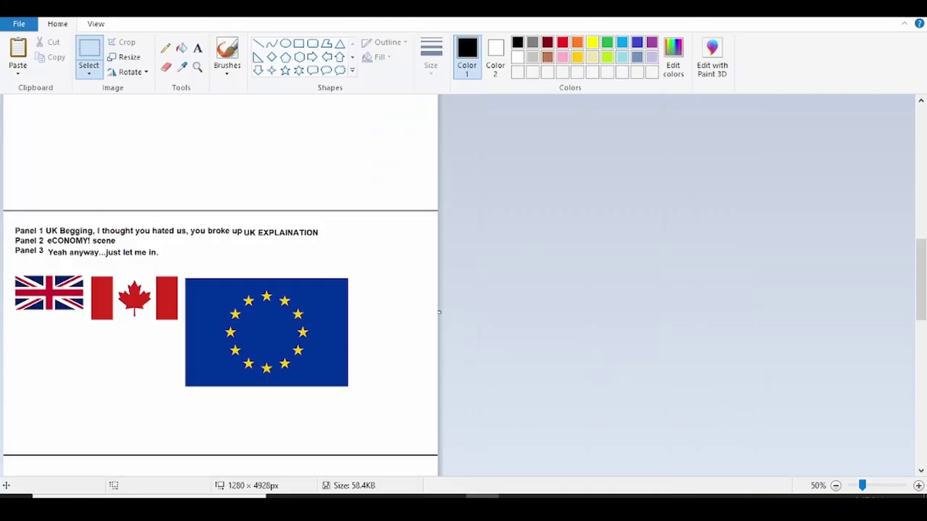
Step: Draw a large rounded ball outline in the comic's first panel with a thick black pencil line
left_click(166, 48)
left_click(430, 71)
left_click(403, 173)
scroll(250, 186, "up", 10)
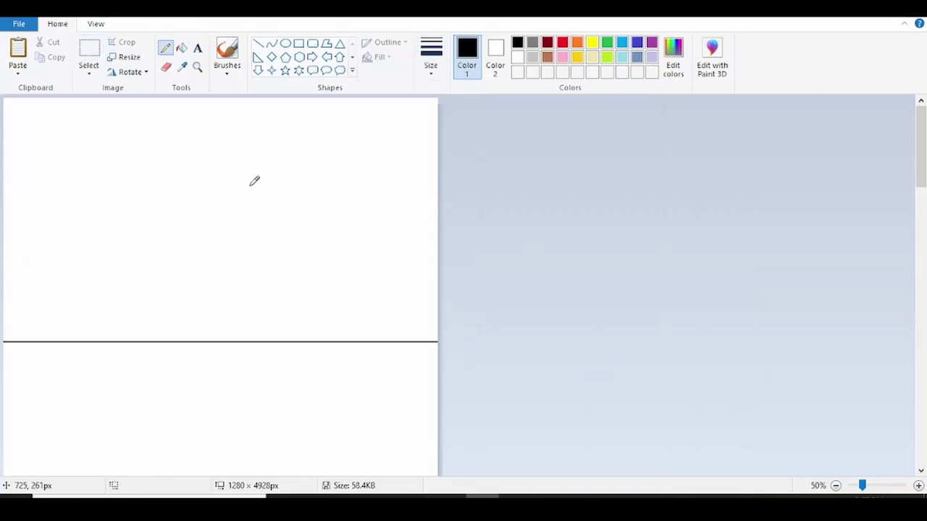
scroll(254, 181, "up", 1)
mouse_move(331, 160)
left_mouse_down()
mouse_move(314, 399)
mouse_move(333, 158)
left_mouse_up()
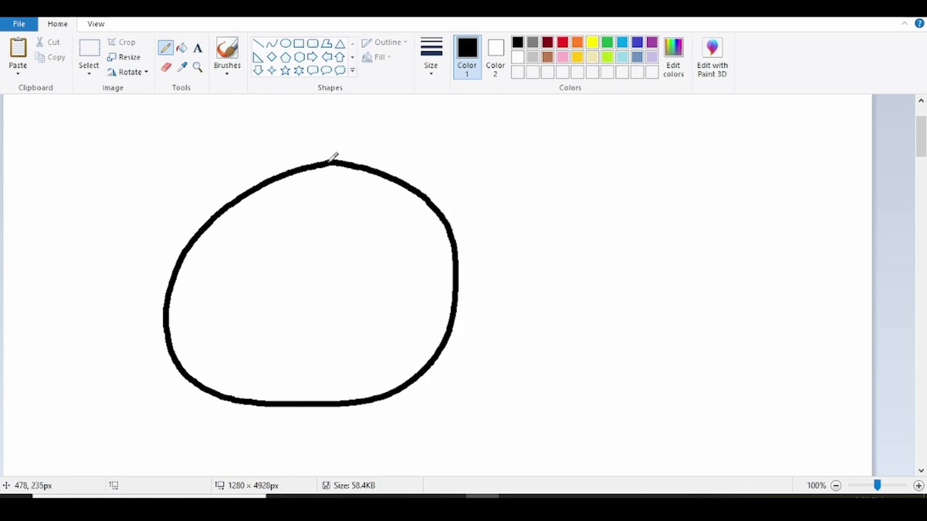
Step: Move the ball outline toward the panel's left edge and place a copy of it in the right half
left_click(90, 56)
left_click_drag(121, 133, 524, 414)
left_click_drag(432, 311, 344, 304)
key("ctrl+c")
key("ctrl+v")
left_click_drag(173, 178, 611, 215)
left_click(89, 70)
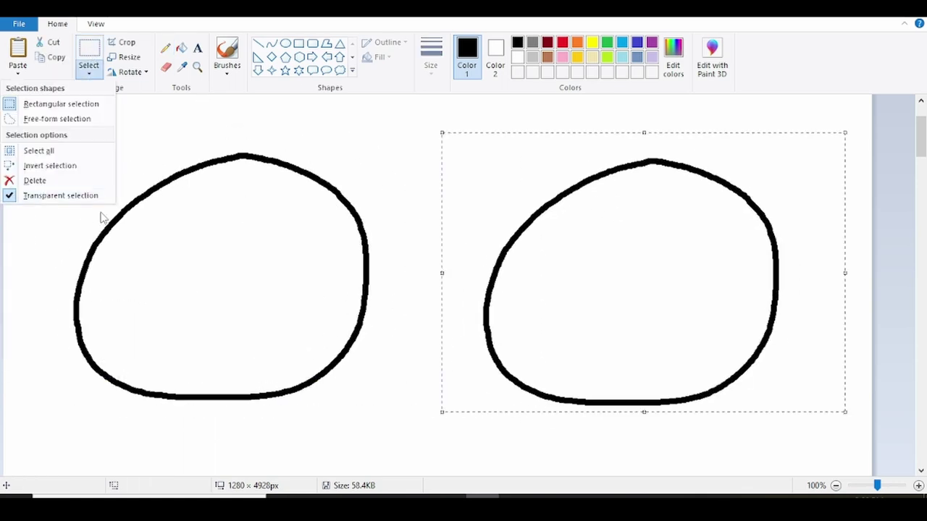
left_click(237, 126)
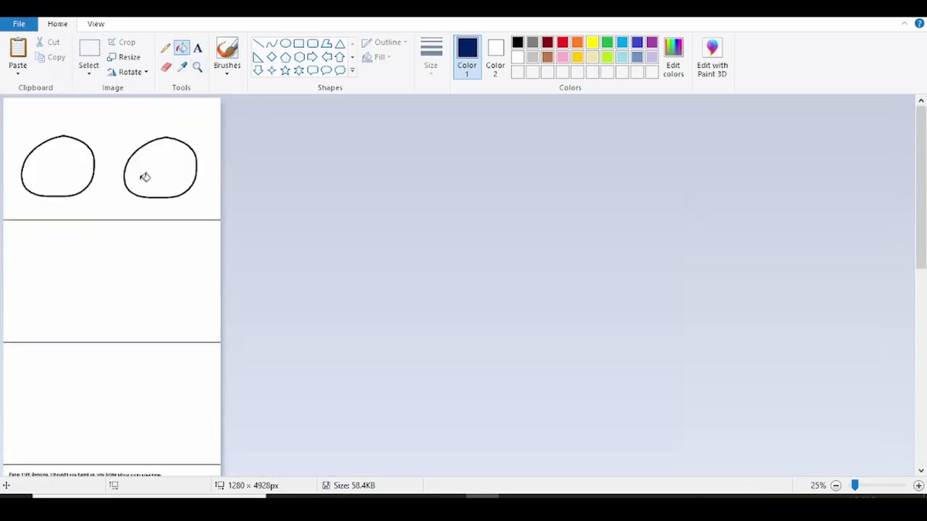
Step: Fill the left ball with dark blue and recolour its outline yellow
left_click(72, 157)
left_click(197, 67)
left_click(112, 168)
left_click(181, 47)
left_click(292, 163)
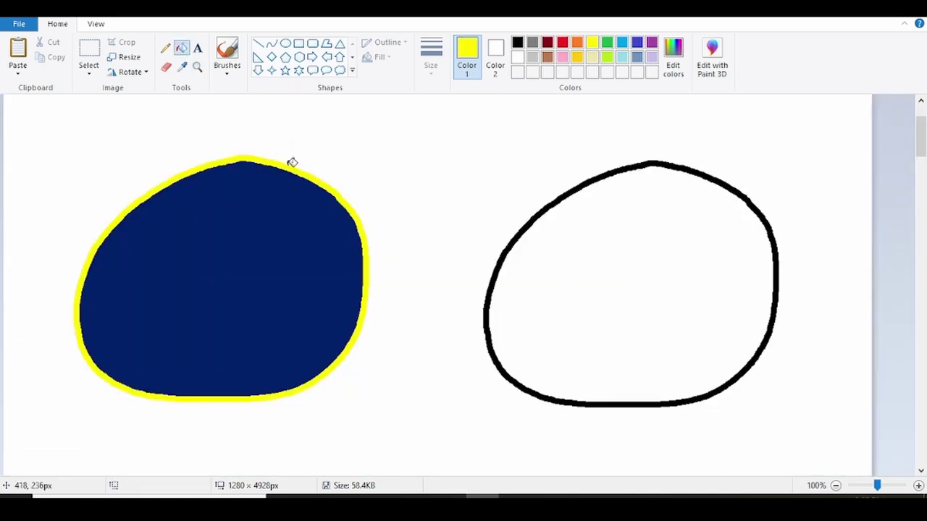
Step: Draw thick white lines on the blue ball forming the two upper corners of the Union Jack's central cross
left_click(517, 57)
left_click(166, 48)
left_click(434, 61)
left_click(400, 176)
scroll(265, 250, "up", 1)
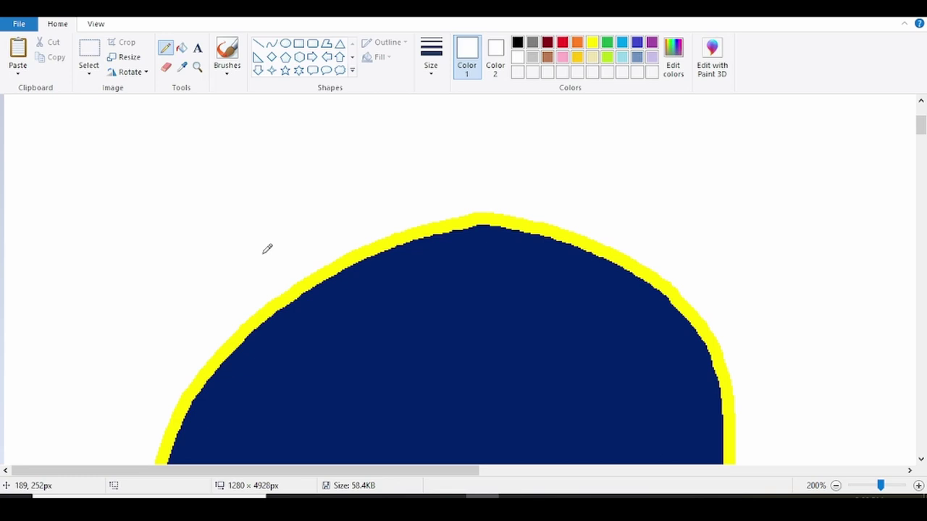
scroll(318, 250, "down", 2)
key("ctrl+z")
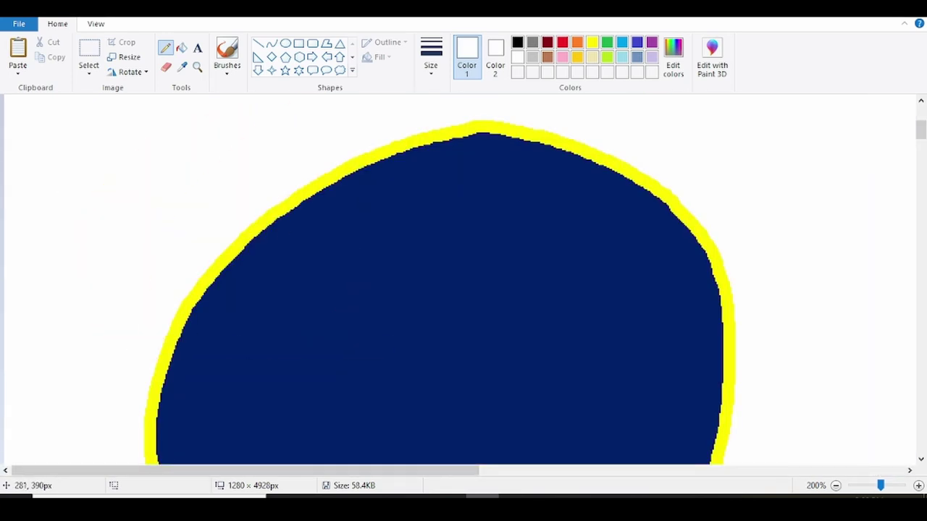
mouse_move(425, 133)
left_mouse_down()
mouse_move(466, 238)
mouse_move(475, 371)
left_mouse_up()
left_click_drag(159, 356, 481, 375)
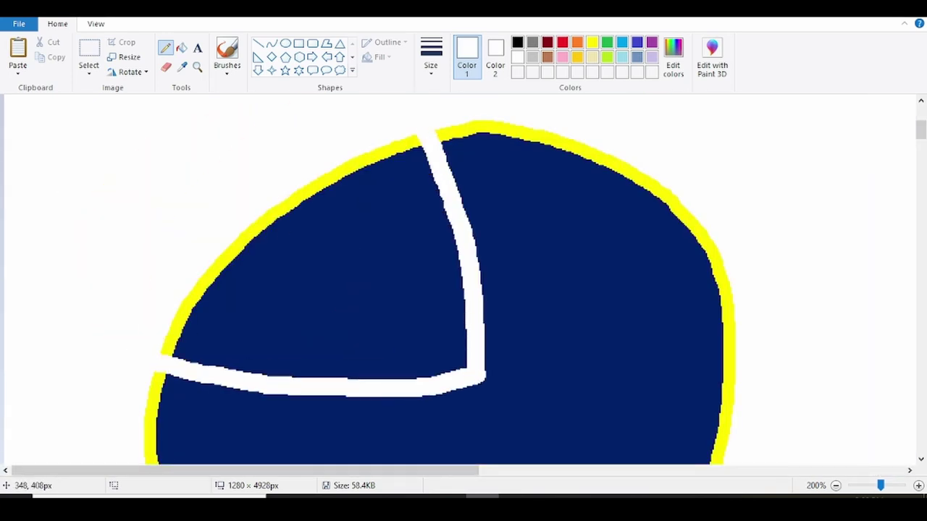
mouse_move(542, 134)
left_mouse_down()
mouse_move(606, 370)
mouse_move(731, 341)
left_mouse_up()
Step: Draw the white lines forming the two lower corners of the flag's central cross
scroll(731, 340, "down", 3)
mouse_move(145, 242)
left_mouse_down()
mouse_move(320, 299)
mouse_move(458, 418)
left_mouse_up()
left_click_drag(600, 284, 568, 418)
left_click_drag(590, 289, 728, 252)
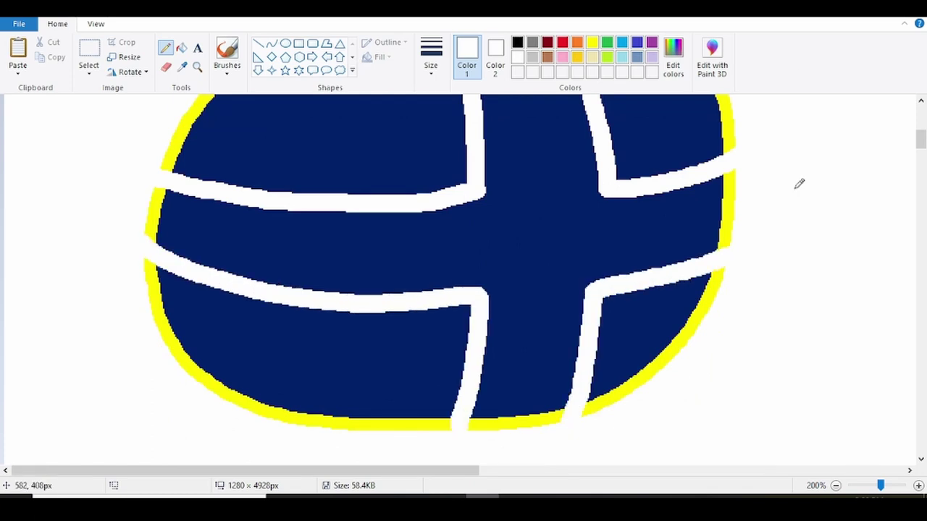
Step: Draw pairs of curved white diagonal lines in all four quarters of the ball to border the flag's diagonal stripes
left_click_drag(599, 319, 651, 384)
left_click_drag(400, 313, 257, 412)
scroll(275, 409, "up", 3)
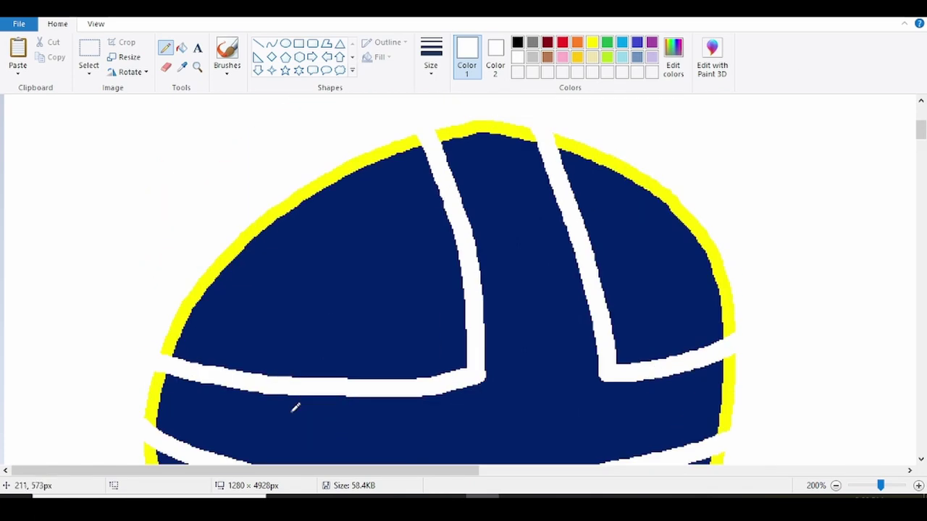
left_click_drag(474, 324, 297, 190)
left_click_drag(634, 360, 708, 225)
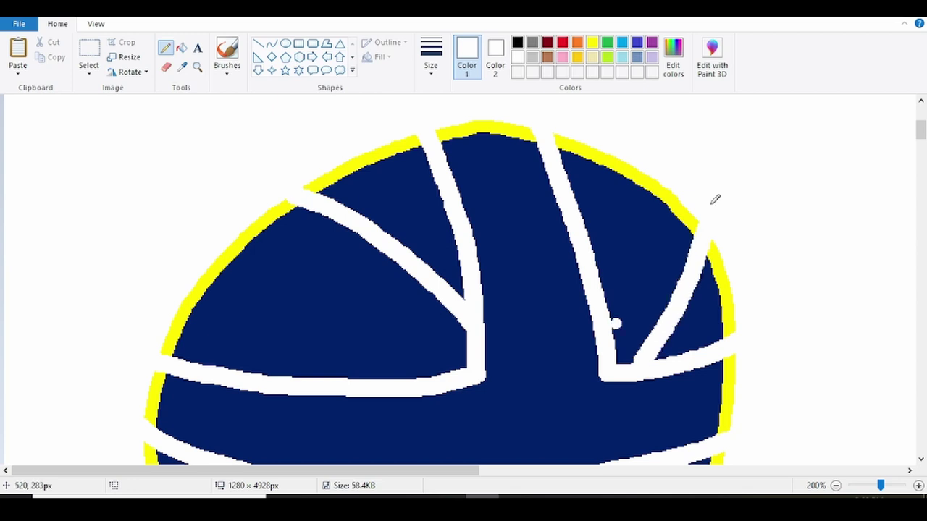
key("ctrl+z")
mouse_move(615, 323)
left_mouse_down()
mouse_move(666, 194)
mouse_move(682, 196)
left_mouse_up()
left_click_drag(223, 248, 445, 375)
scroll(445, 375, "down", 3)
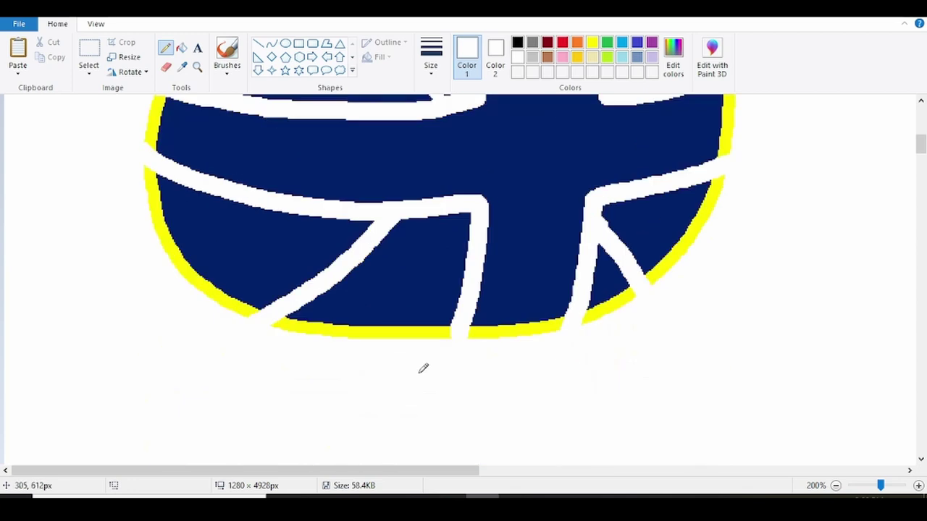
mouse_move(326, 335)
left_mouse_down()
mouse_move(405, 278)
mouse_move(476, 202)
left_mouse_up()
left_click_drag(636, 197, 689, 254)
Step: Close the gaps in the ball's outline with thin yellow pencil lines wherever the white stripes cut through it
scroll(439, 291, "up", 1)
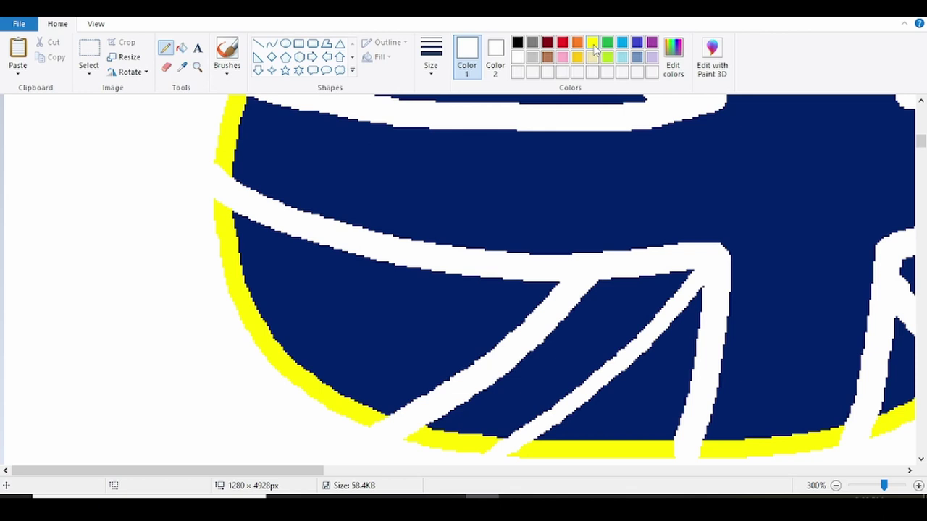
left_click(593, 44)
left_click(431, 54)
left_click(426, 116)
scroll(221, 181, "down", 3)
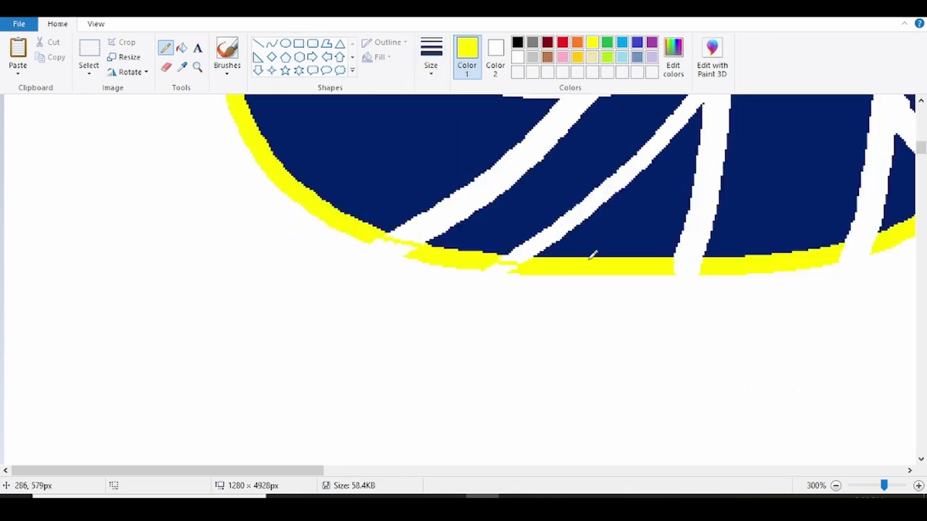
scroll(896, 230, "up", 6)
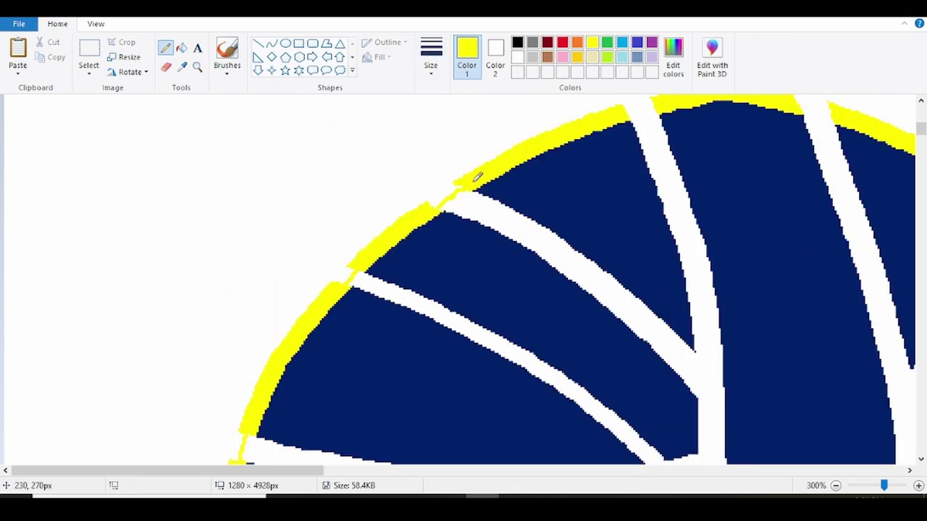
scroll(629, 202, "up", 2)
scroll(632, 417, "right", 5)
scroll(534, 253, "down", 6)
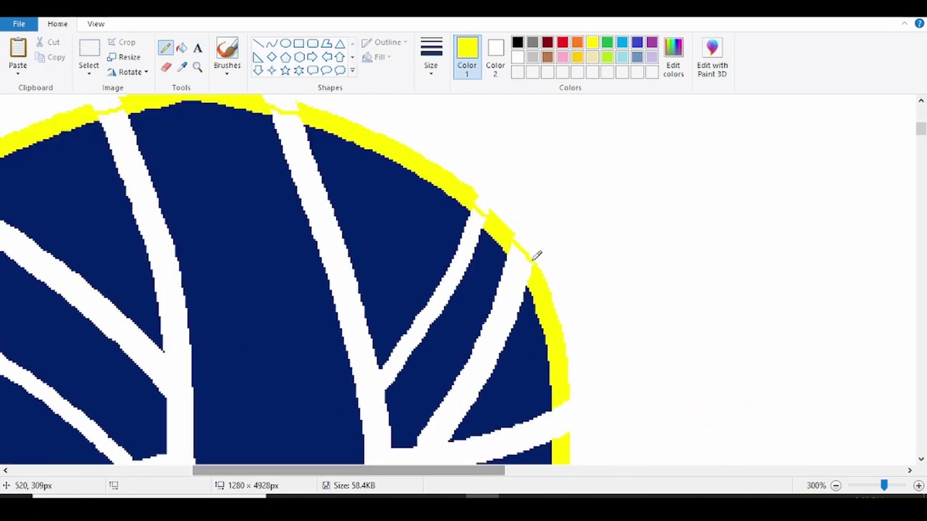
scroll(560, 264, "down", 4)
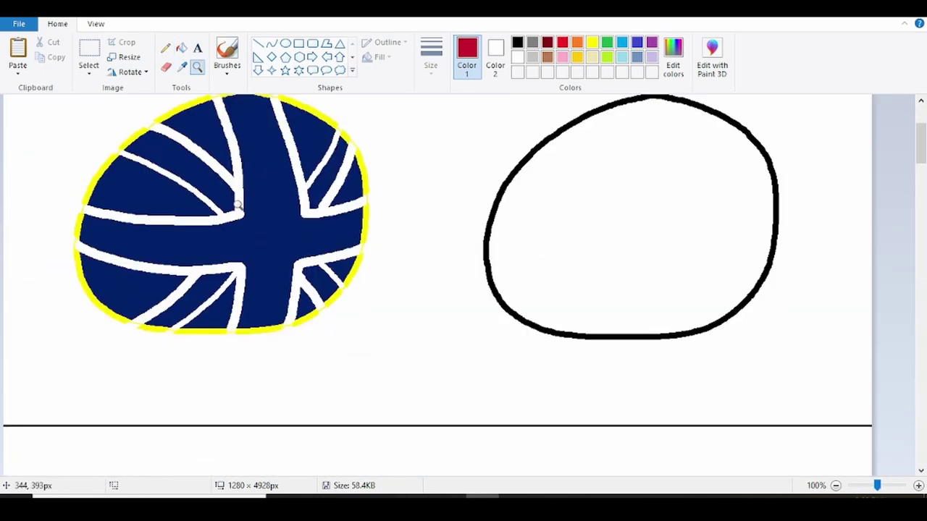
Step: Fill the central cross and the four diagonal stripes of the flag with red
left_click(182, 48)
left_click(259, 230)
left_click(219, 189)
left_click(212, 282)
left_click(314, 271)
left_click(316, 204)
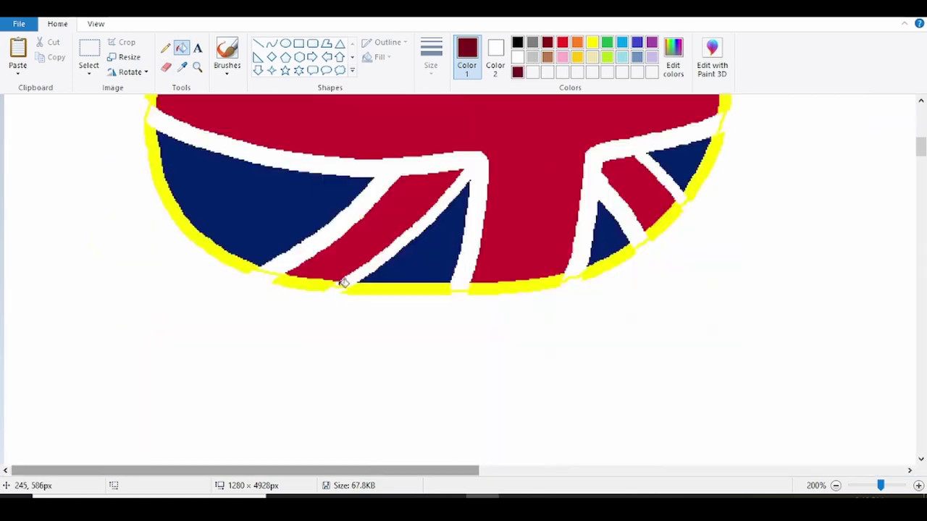
Step: Draw a thin dark red shading curve across the ball's lower part and fill the red areas below it dark red
left_click(431, 65)
left_click(401, 176)
scroll(21, 167, "up", 1)
mouse_move(330, 328)
left_mouse_down()
mouse_move(610, 308)
mouse_move(738, 235)
left_mouse_up()
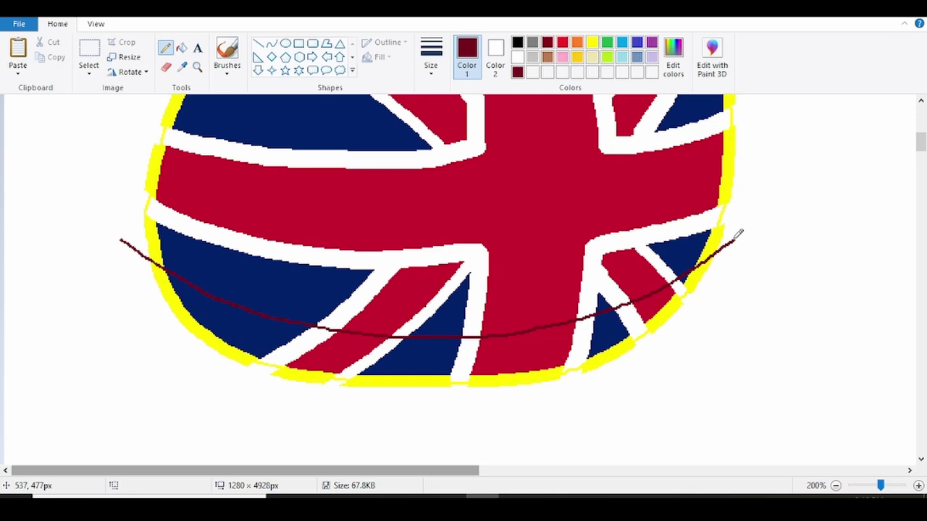
left_click(182, 48)
left_click(334, 352)
left_click(511, 345)
left_click(653, 307)
Step: Mark the points where the shading curve crosses the edges of the white stripes with light grey pencil strokes
left_click(532, 57)
left_click(197, 67)
double_click(427, 340)
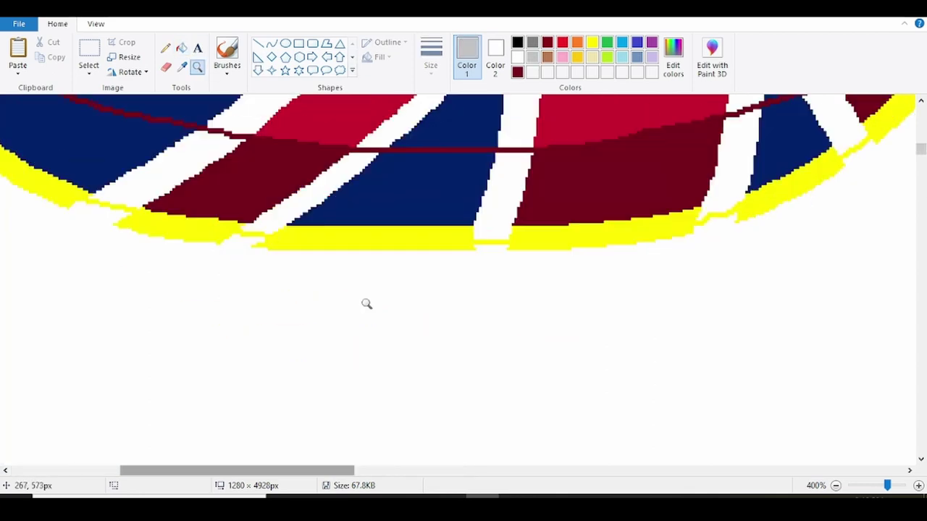
triple_click(380, 264)
left_click(165, 48)
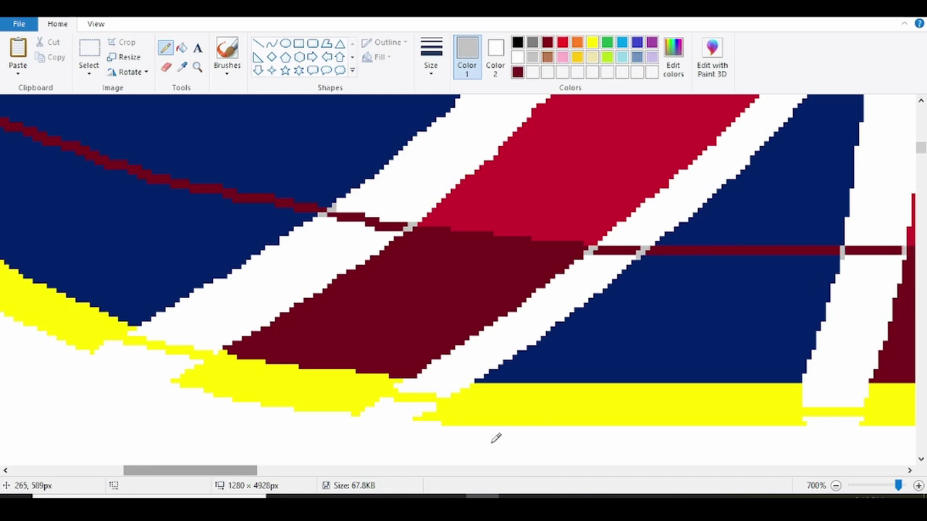
left_click_drag(252, 469, 355, 469)
left_click_drag(539, 187, 542, 197)
left_click_drag(603, 181, 604, 167)
scroll(675, 248, "up", 1)
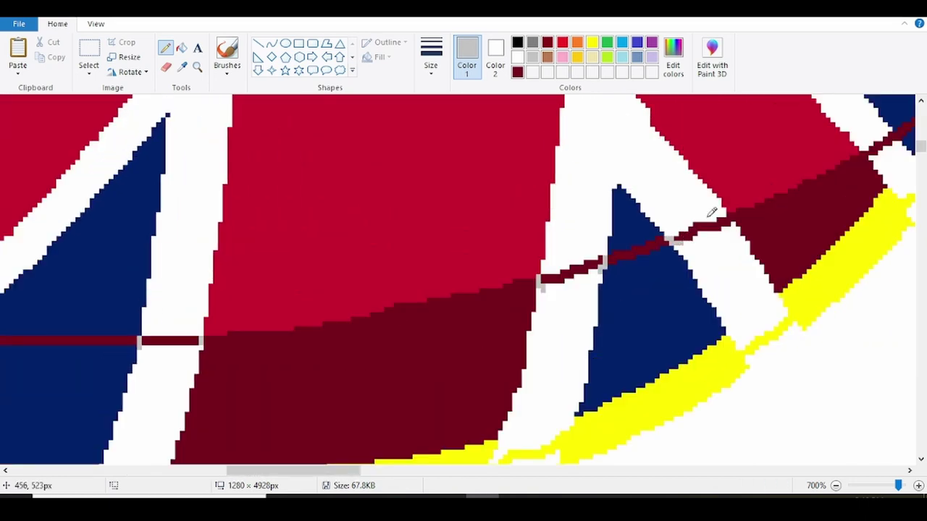
scroll(876, 242, "up", 3)
Step: Fill the parts of the white stripes below the shading curve with light grey
left_click(181, 48)
scroll(173, 289, "down", 2)
left_click(166, 289)
left_click(171, 249)
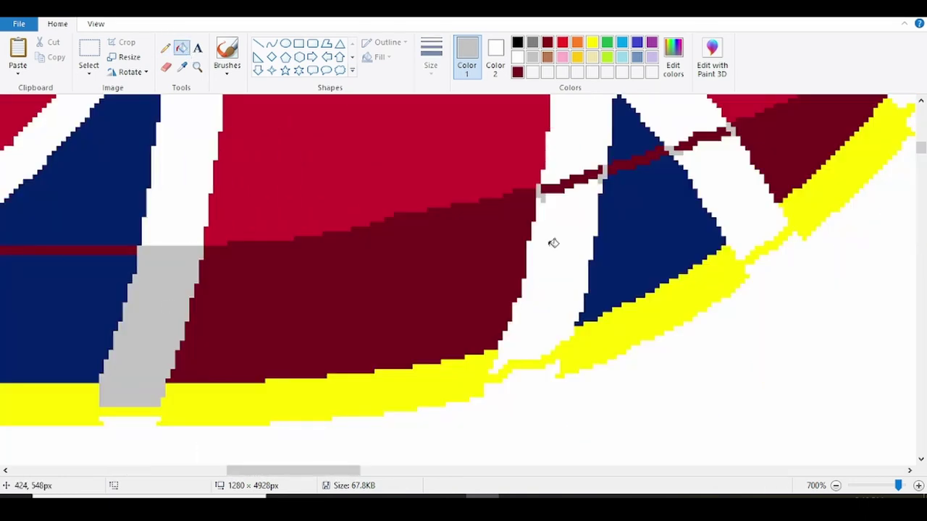
left_click(553, 242)
left_click(727, 182)
scroll(695, 210, "up", 1)
left_click(582, 268)
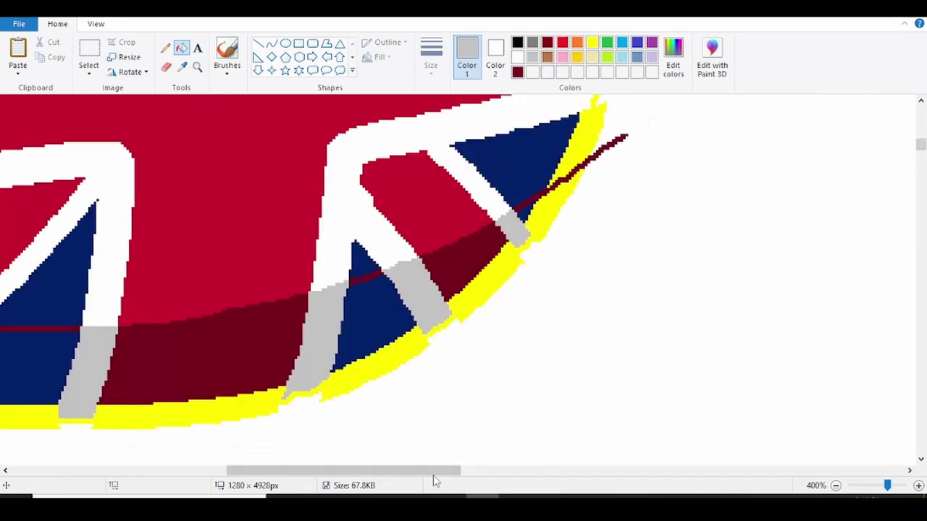
left_click_drag(433, 474, 256, 475)
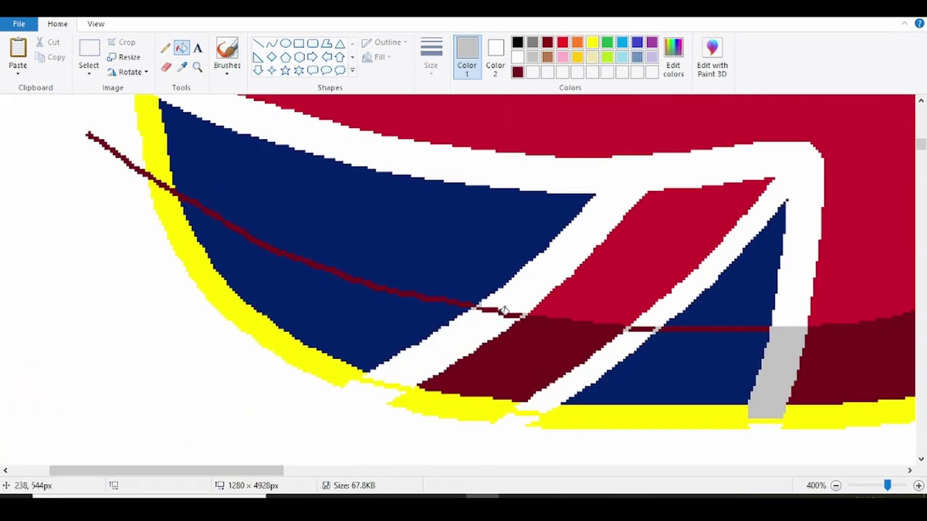
left_click(479, 327)
left_click(634, 337)
Step: Draw a flat light grey ground shadow beneath the ball and fill it with the same grey
scroll(634, 333, "down", 1)
left_click(166, 48)
scroll(389, 218, "down", 1)
scroll(391, 212, "up", 3)
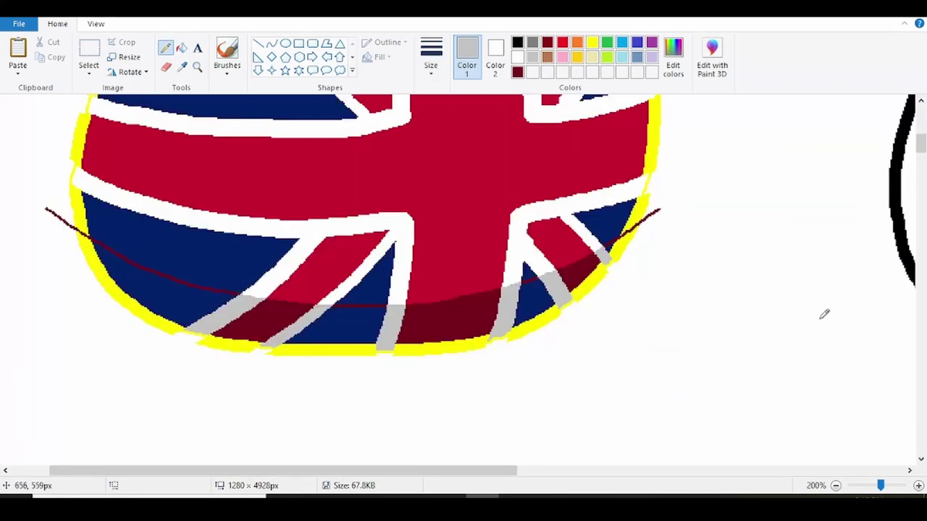
mouse_move(149, 318)
left_mouse_down()
mouse_move(448, 397)
mouse_move(543, 322)
left_mouse_up()
key("ctrl+z")
mouse_move(113, 308)
left_mouse_down()
mouse_move(240, 374)
mouse_move(650, 354)
left_mouse_up()
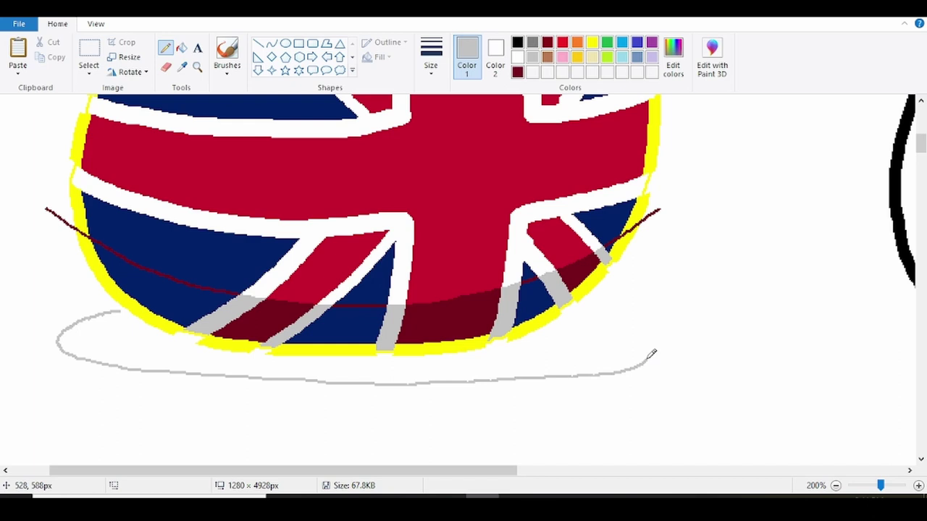
left_click(182, 47)
left_click(197, 356)
Step: Sample the flag's blue, mix a darker custom shade, and fill the blue areas below the shading curve with it
left_click(181, 66)
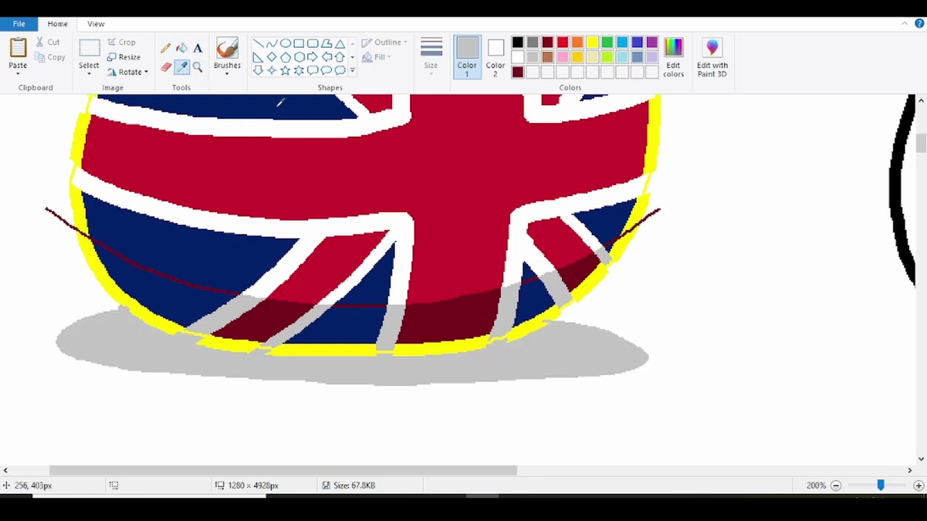
left_click(276, 106)
left_click(673, 58)
left_click_drag(605, 258, 605, 270)
left_click(340, 341)
left_click(180, 277)
left_click(364, 302)
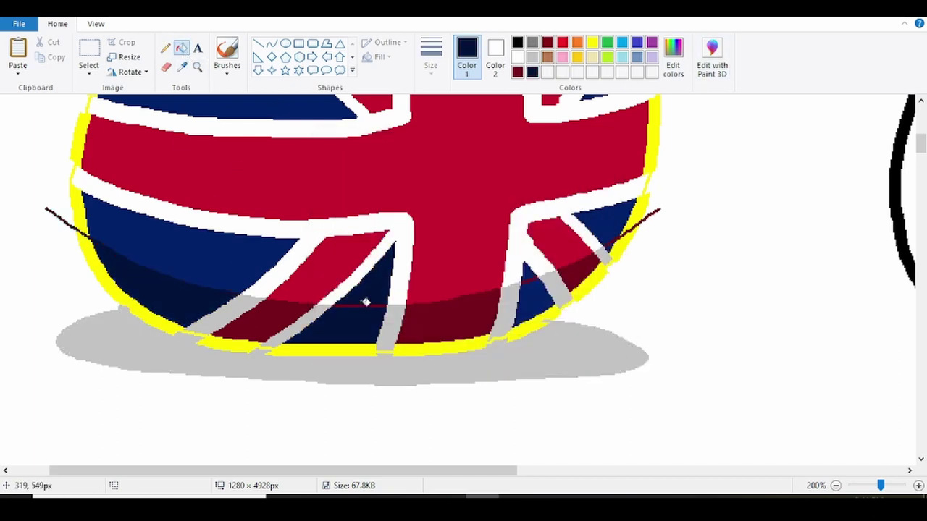
left_click(532, 275)
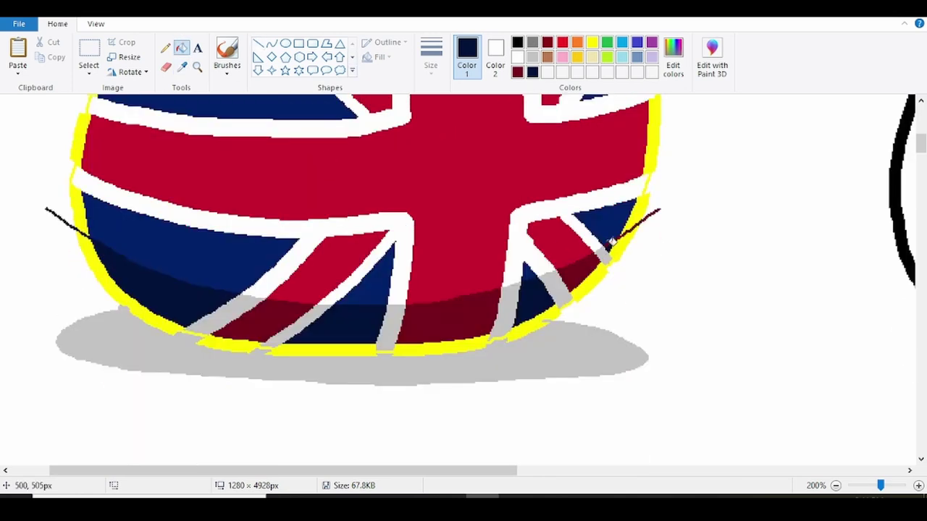
left_click(635, 227)
Step: Save the drawing and remove the empty ball outline in the right half of the panel
scroll(405, 224, "down", 1)
key("ctrl+s")
scroll(391, 223, "up", 1)
left_click(89, 52)
scroll(434, 159, "up", 1)
mouse_move(443, 160)
left_mouse_down()
mouse_move(789, 448)
mouse_move(797, 444)
left_mouse_up()
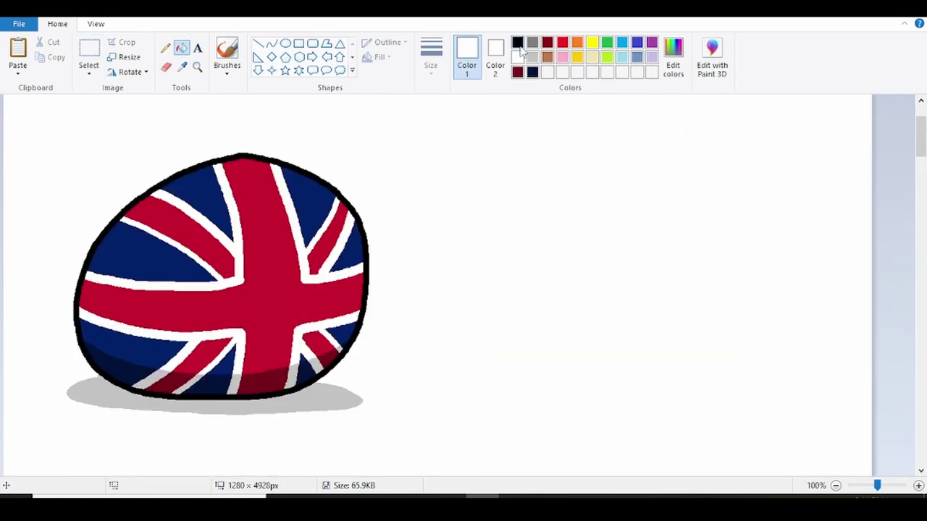
Step: Set the drawing colour to black and move the finished UK ball with its shadow lower in the panel
left_click(517, 42)
left_click(431, 73)
left_click(435, 175)
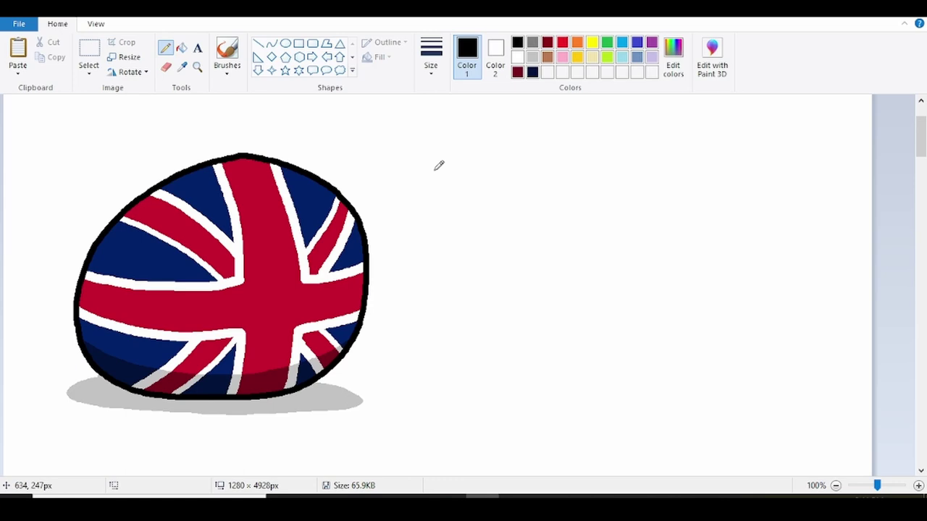
left_click(89, 53)
left_click_drag(29, 133, 429, 420)
scroll(209, 230, "down", 1)
left_click_drag(208, 230, 201, 300)
scroll(201, 300, "up", 2)
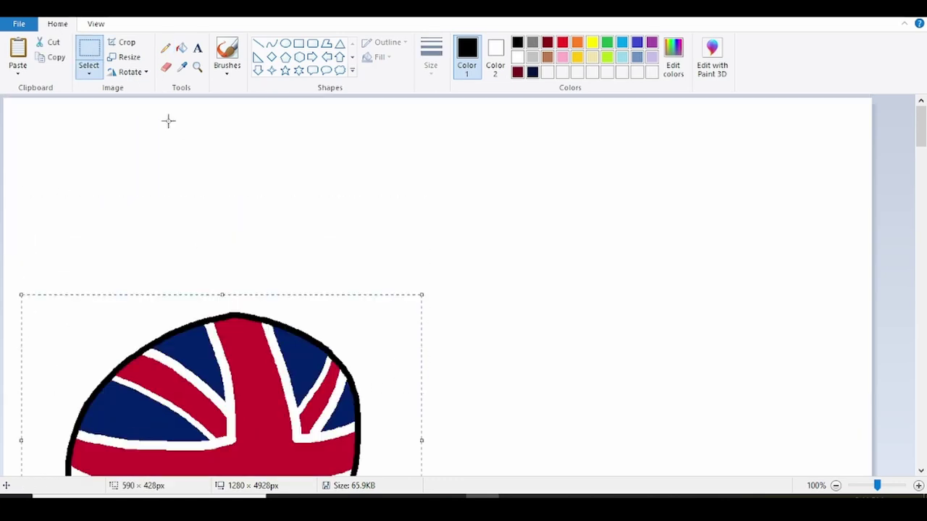
Step: Draw a thick black curved hat brim outline with upturned ends across the top of the UK ball
left_click(166, 48)
left_click(433, 74)
left_click(409, 175)
scroll(325, 230, "up", 1)
scroll(325, 229, "down", 3)
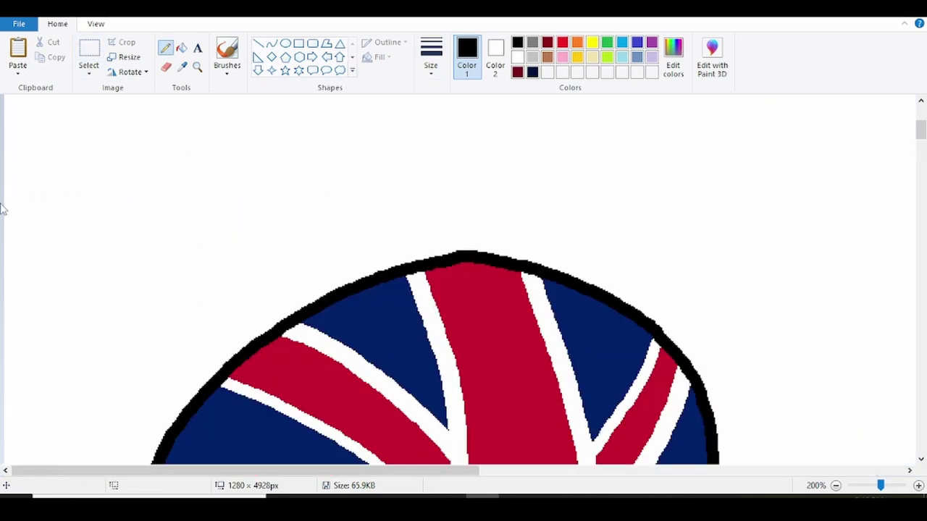
mouse_move(167, 246)
left_mouse_down()
mouse_move(716, 282)
mouse_move(296, 176)
mouse_move(175, 249)
mouse_move(265, 317)
mouse_move(682, 244)
mouse_move(148, 231)
mouse_move(158, 269)
left_mouse_up()
key("ctrl+z")
scroll(205, 272, "up", 2)
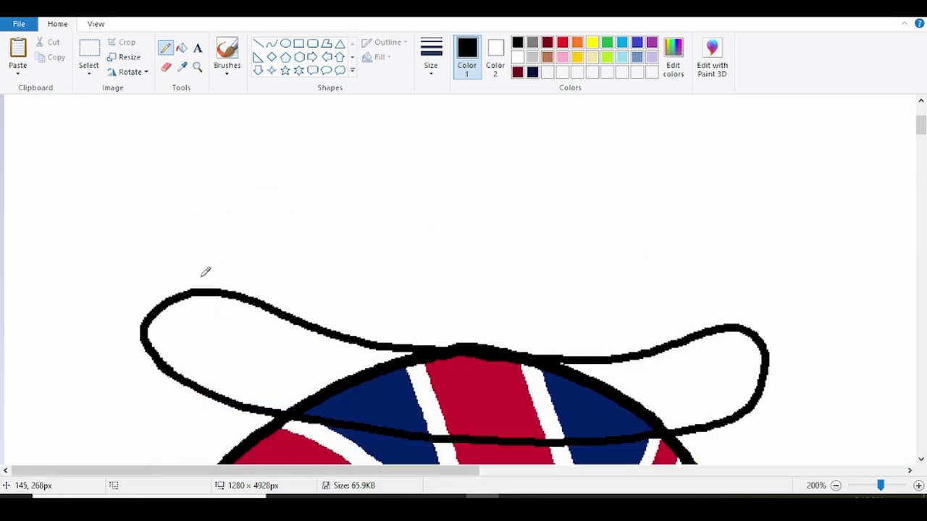
Step: Draw a black outline for the top hat's crown above the brim, with a jagged highlight edge inside its right side
mouse_move(600, 353)
left_mouse_down()
mouse_move(424, 130)
mouse_move(386, 349)
left_mouse_up()
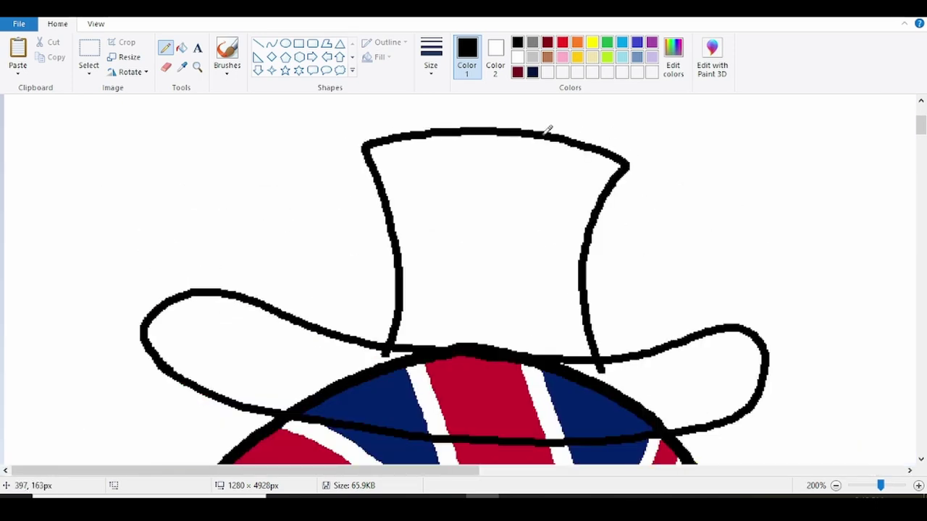
mouse_move(548, 129)
left_mouse_down()
mouse_move(565, 165)
mouse_move(527, 199)
mouse_move(540, 307)
mouse_move(536, 353)
left_mouse_up()
Step: Fill the hat's crown and brim black and its jagged highlight area grey, and save the drawing
left_click(181, 47)
left_click(429, 395)
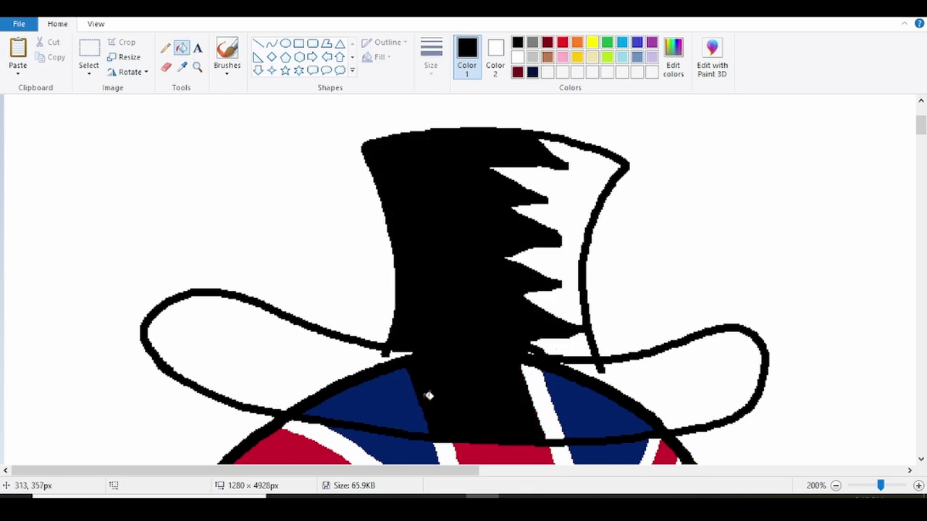
left_click(391, 400)
left_click(289, 366)
left_click(579, 406)
left_click(684, 387)
left_click(548, 412)
left_click(576, 139)
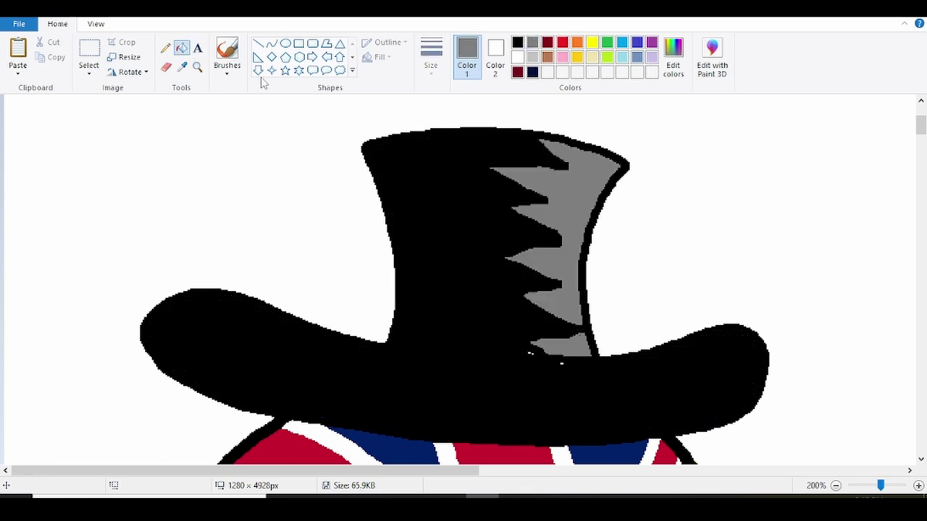
left_click(165, 47)
key("ctrl+s")
Step: Draw two thick black slanted oval eye outlines facing each other on the upper middle of the UK ball
scroll(522, 343, "down", 2)
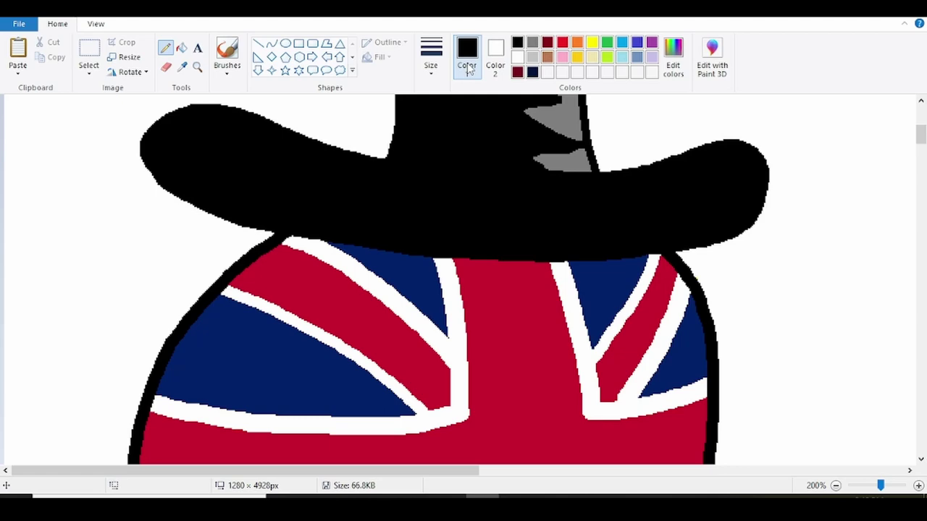
left_click(433, 66)
left_click(416, 175)
scroll(422, 172, "up", 1)
scroll(426, 174, "down", 4)
scroll(426, 174, "up", 1)
left_click_drag(317, 472, 402, 478)
mouse_move(484, 157)
left_mouse_down()
mouse_move(393, 343)
mouse_move(494, 154)
left_mouse_up()
mouse_move(607, 137)
left_mouse_down()
mouse_move(753, 282)
mouse_move(648, 271)
mouse_move(591, 143)
left_mouse_up()
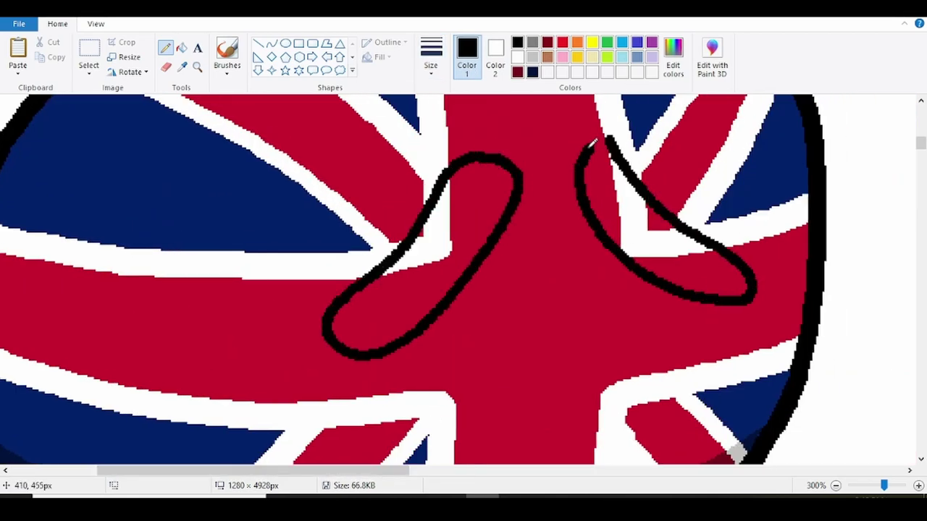
Step: Turn the UK ball's right eye into a monocle with a light turquoise lens and a yellow rim
left_click(181, 48)
scroll(304, 190, "down", 3)
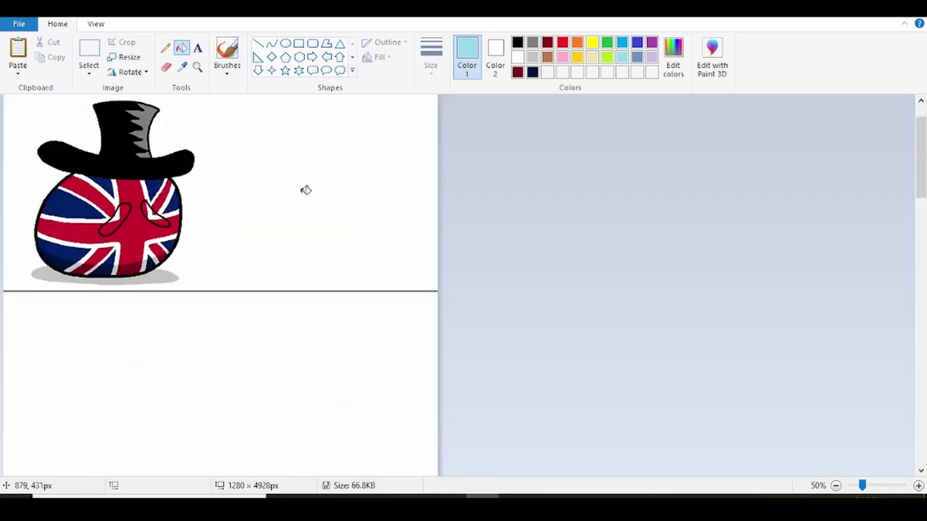
scroll(605, 191, "up", 2)
left_click(606, 191)
left_click(592, 42)
left_click(664, 217)
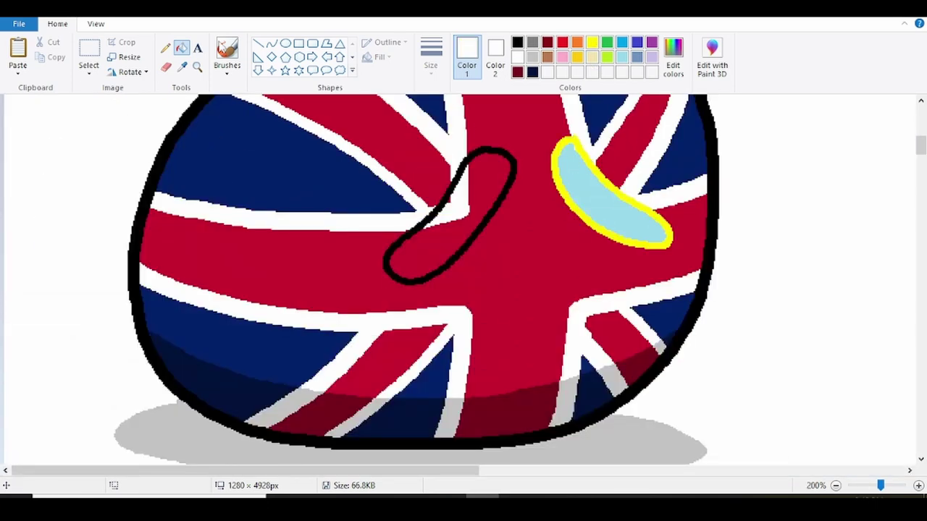
Step: Finish the monocle with a white zigzag glint and a gold chain to the ball's edge, and fill the other eye white
left_click(165, 48)
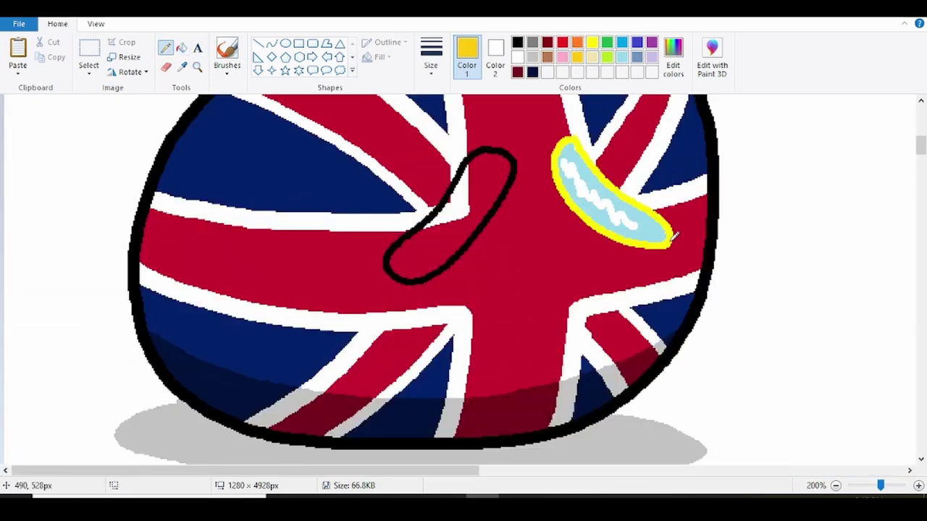
left_click(181, 48)
left_click(449, 196)
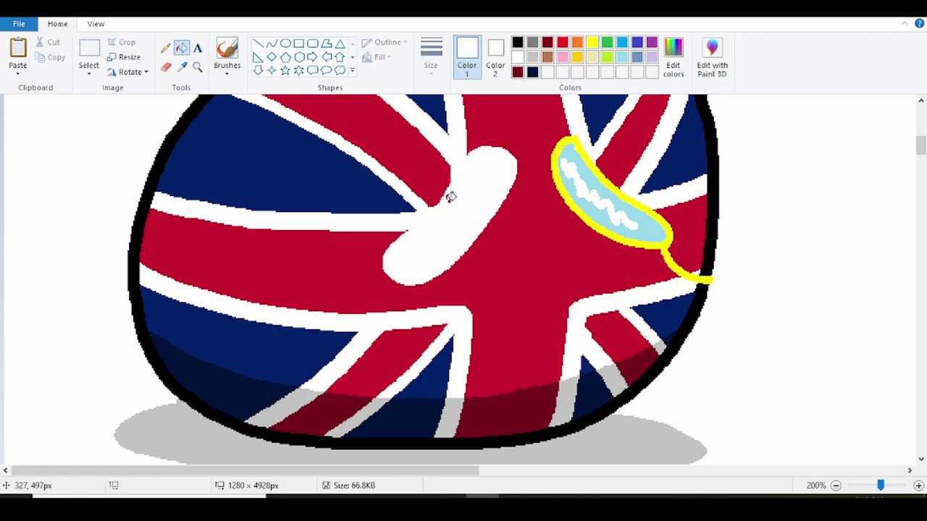
Step: Draw a thick black flat-bottomed ball outline in the right half of the first panel
scroll(444, 201, "down", 1)
left_click(517, 42)
left_click(165, 49)
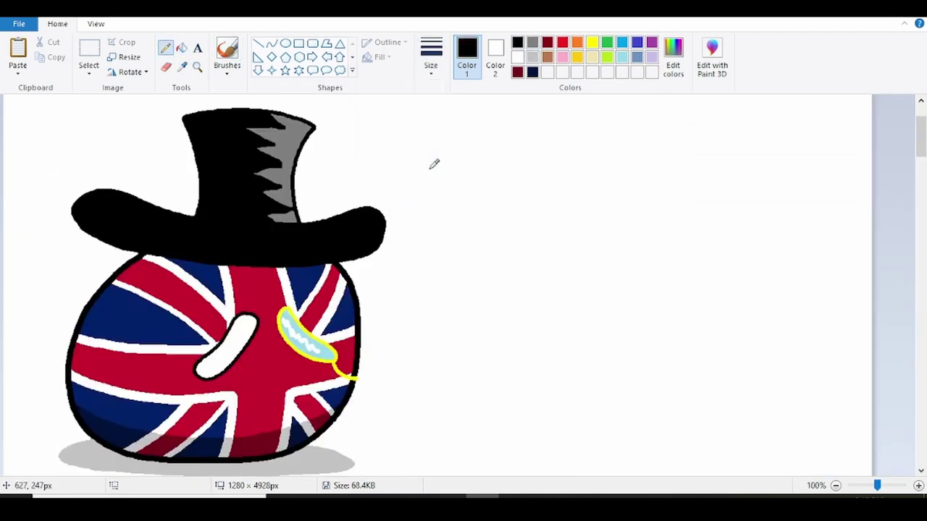
left_click(197, 65)
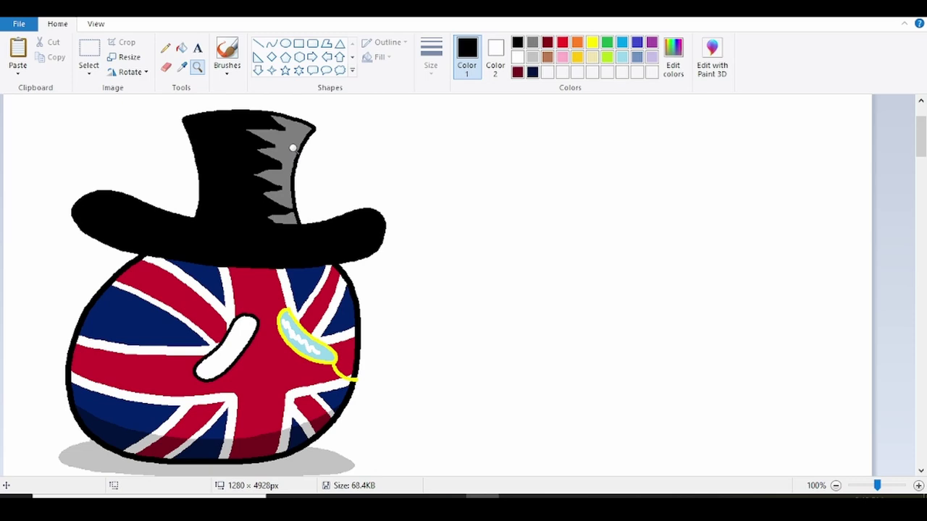
left_click(645, 330)
mouse_move(541, 109)
left_mouse_down()
mouse_move(629, 448)
mouse_move(548, 104)
left_mouse_up()
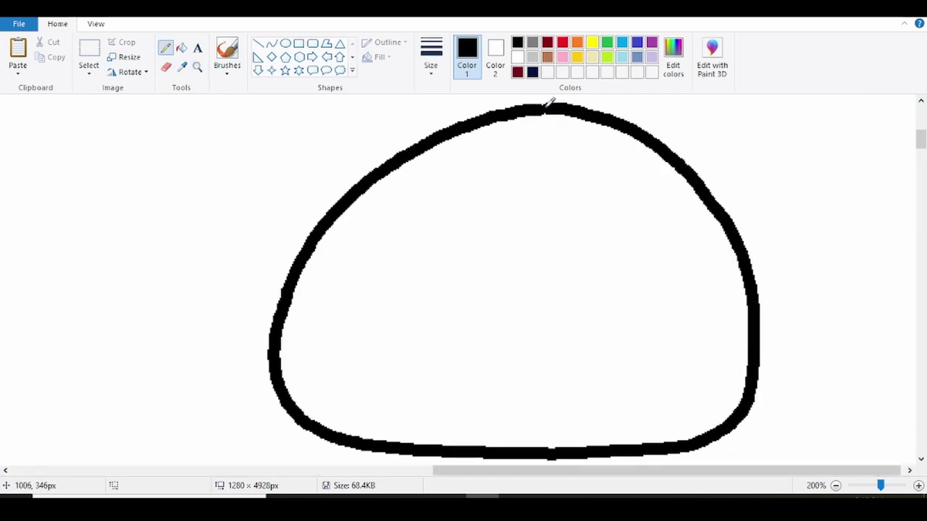
Step: Move the new ball outline down into the right half of the second panel
scroll(548, 104, "down", 1)
left_click(98, 55)
left_click_drag(459, 165, 828, 401)
scroll(697, 374, "down", 4)
left_click_drag(662, 343, 687, 446)
scroll(711, 345, "up", 4)
left_click(587, 269)
scroll(336, 431, "down", 1)
scroll(335, 430, "up", 2)
scroll(210, 229, "down", 5)
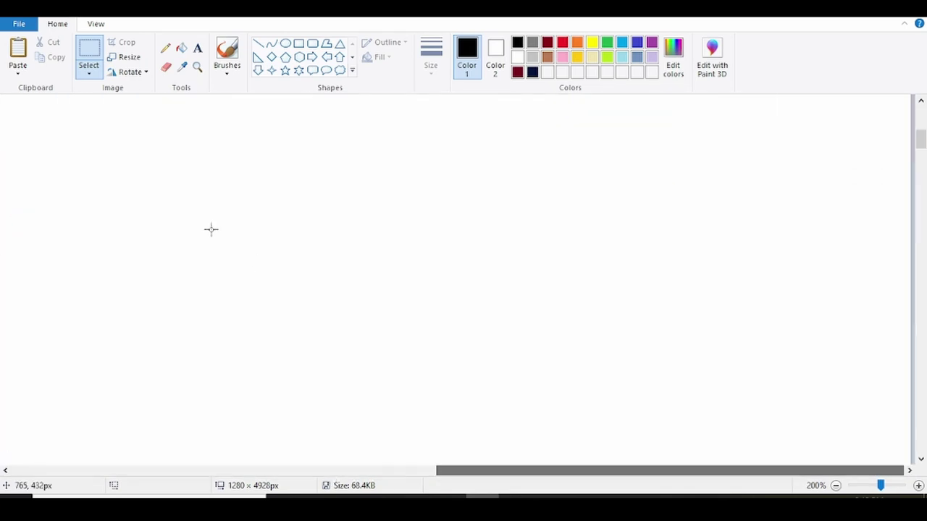
Step: Draw another wide black ball outline beside the UK ball in the right half of the first panel
left_click(166, 48)
mouse_move(554, 100)
left_mouse_down()
mouse_move(267, 388)
mouse_move(778, 269)
mouse_move(555, 100)
left_mouse_up()
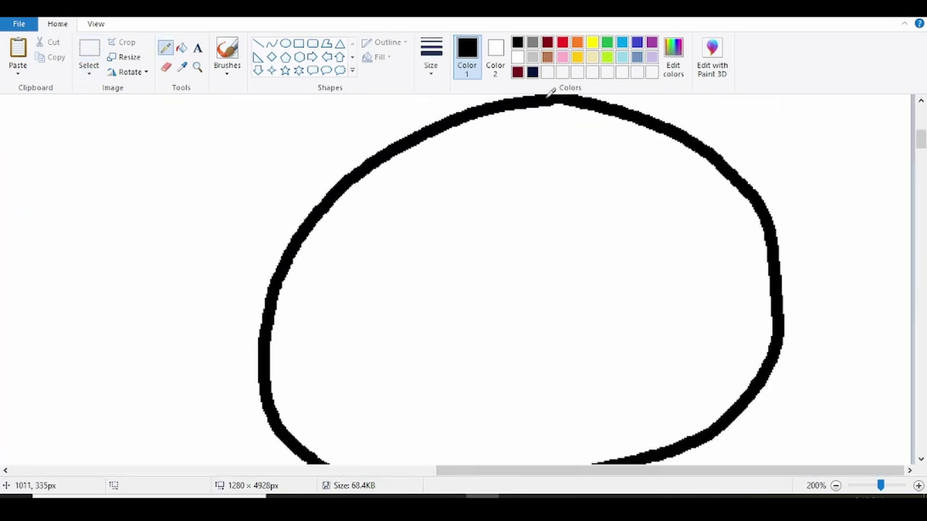
scroll(552, 116, "down", 1)
mouse_move(665, 203)
left_mouse_down()
mouse_move(475, 328)
mouse_move(616, 423)
mouse_move(790, 335)
mouse_move(726, 219)
mouse_move(661, 196)
left_mouse_up()
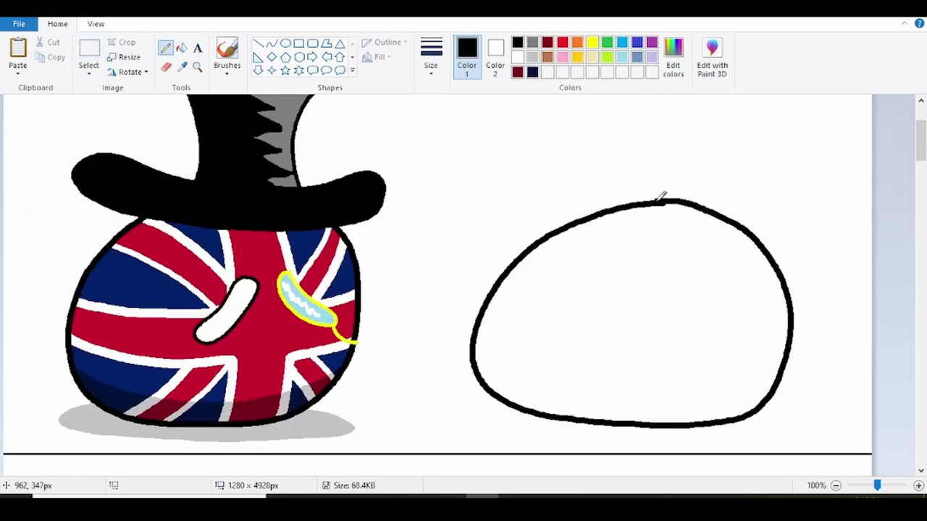
Step: Sample the blue from further down the canvas and fill the first panel's empty ball with it
left_click(182, 68)
scroll(178, 183, "down", 7)
scroll(174, 217, "up", 3)
left_click(162, 254)
scroll(163, 250, "up", 4)
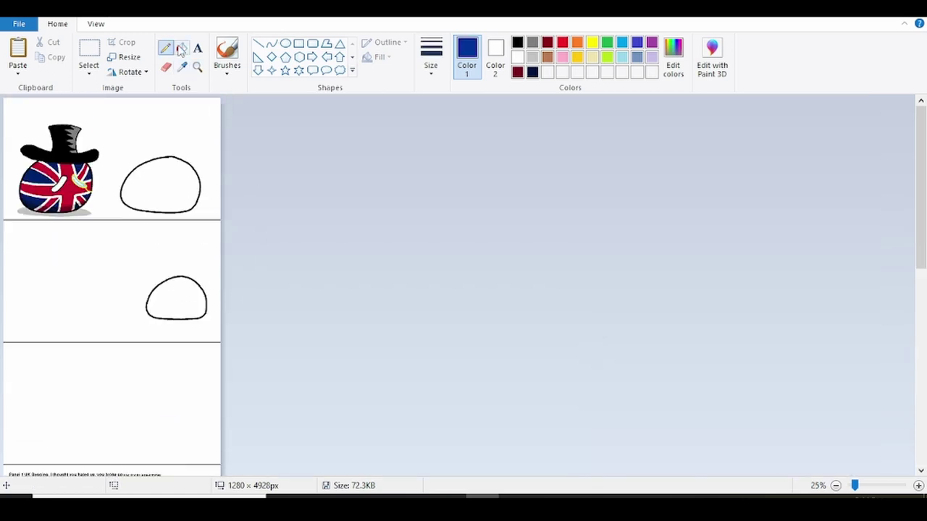
left_click(182, 48)
left_click(161, 186)
Step: Sample gold, choose a thin line, and outline three five-pointed stars along the upper and right part of the blue ball
scroll(170, 195, "down", 3)
left_click(266, 153)
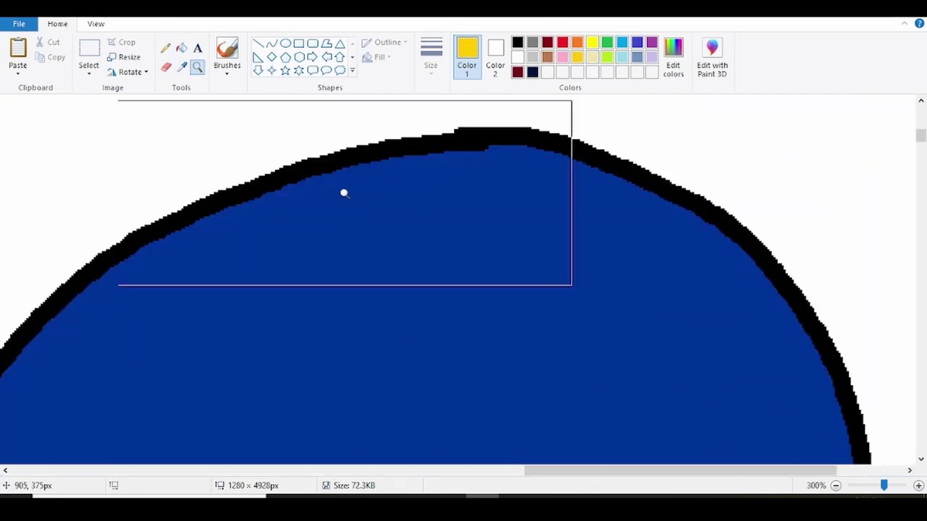
left_click(431, 58)
left_click(432, 104)
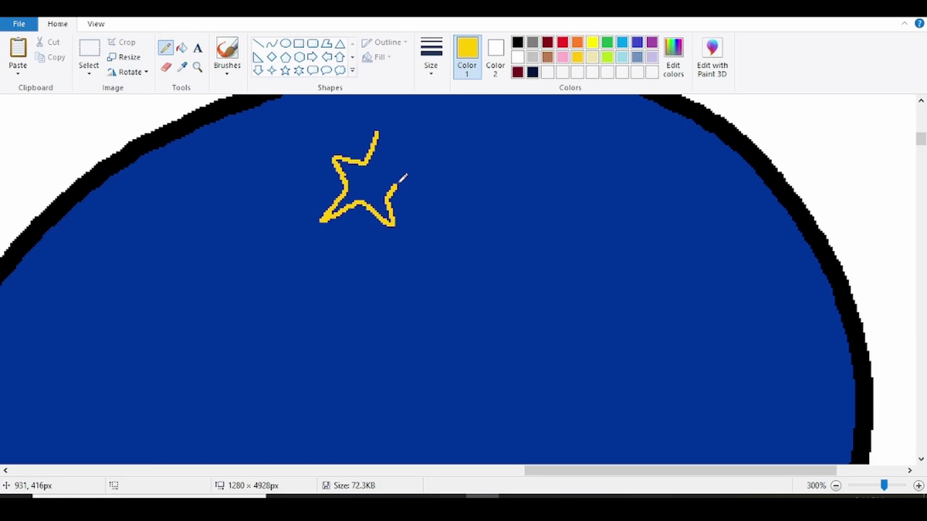
mouse_move(472, 246)
left_mouse_down()
mouse_move(546, 228)
mouse_move(495, 201)
left_mouse_up()
scroll(498, 192, "down", 2)
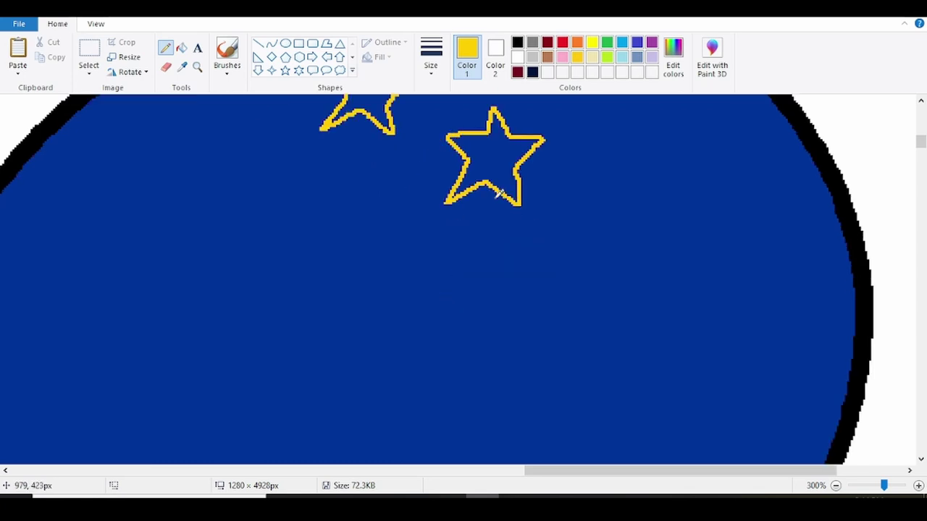
mouse_move(557, 252)
left_mouse_down()
mouse_move(532, 315)
mouse_move(599, 294)
left_mouse_up()
Step: Outline six more gold stars along the bottom and left of the blue ball to close the ring
scroll(566, 215, "down", 2)
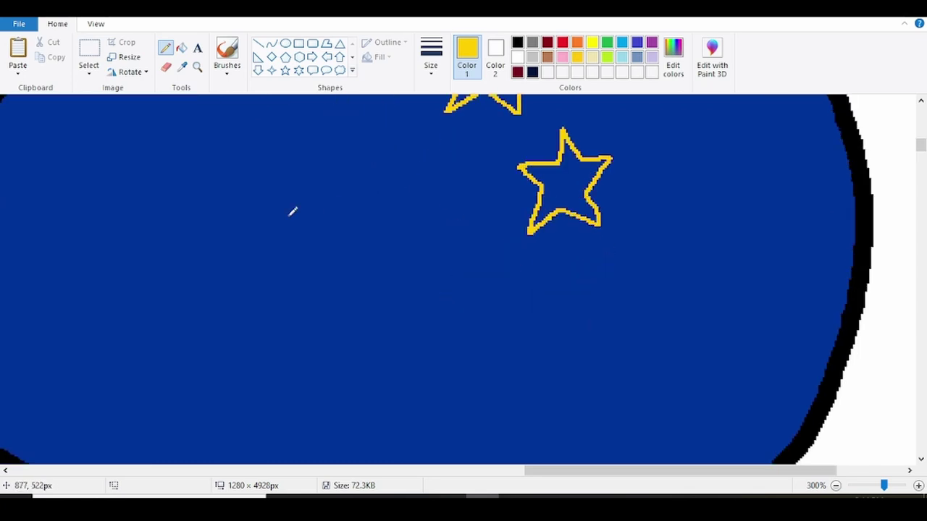
scroll(546, 293, "down", 2)
left_click_drag(561, 470, 493, 470)
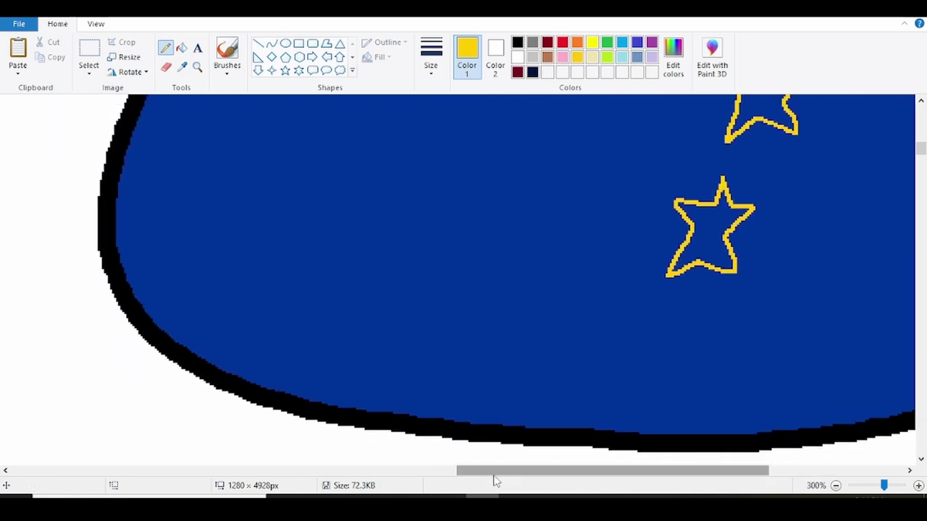
left_click_drag(541, 192, 506, 221)
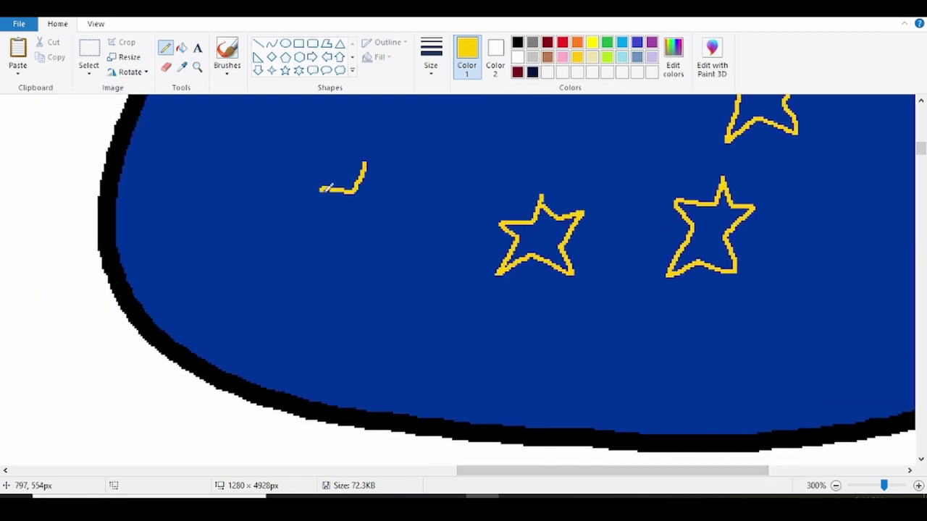
mouse_move(327, 188)
left_mouse_down()
mouse_move(352, 230)
mouse_move(388, 226)
left_mouse_up()
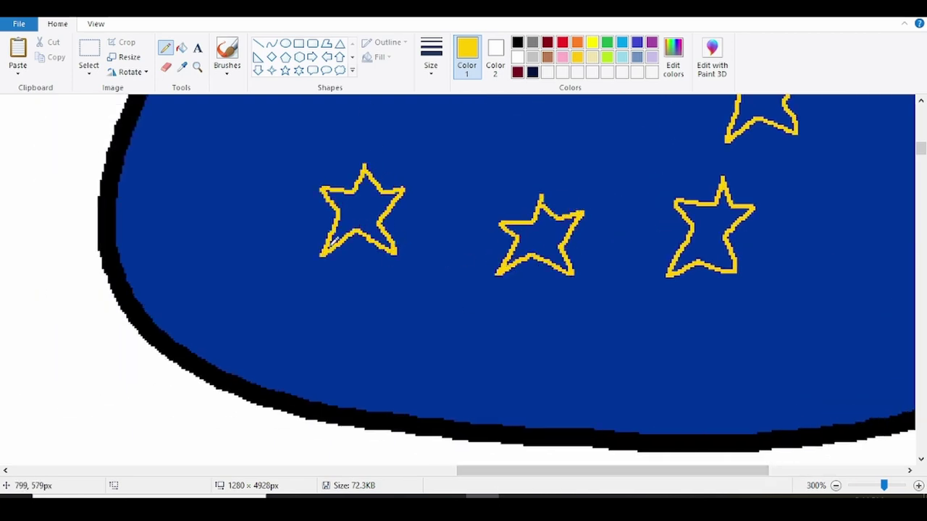
scroll(318, 241, "up", 4)
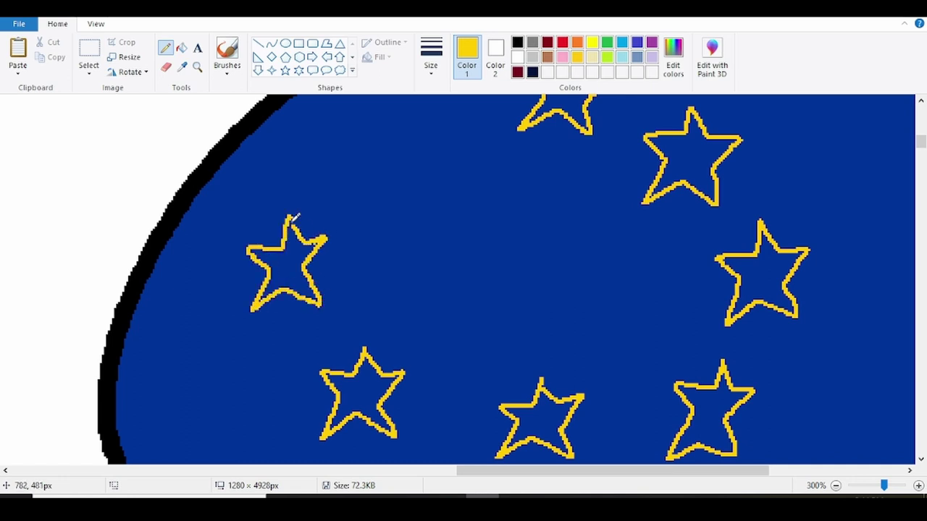
scroll(278, 211, "up", 2)
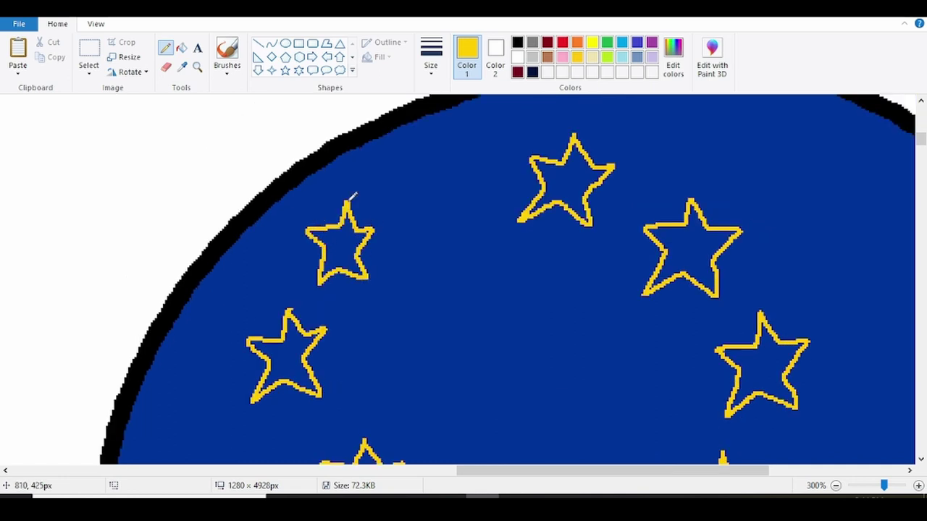
Step: Fill all nine star outlines on the blue ball with gold
left_click(181, 48)
left_click(341, 250)
left_click(439, 194)
left_click(568, 184)
left_click(691, 253)
left_click(767, 359)
scroll(767, 358, "down", 4)
left_click(710, 322)
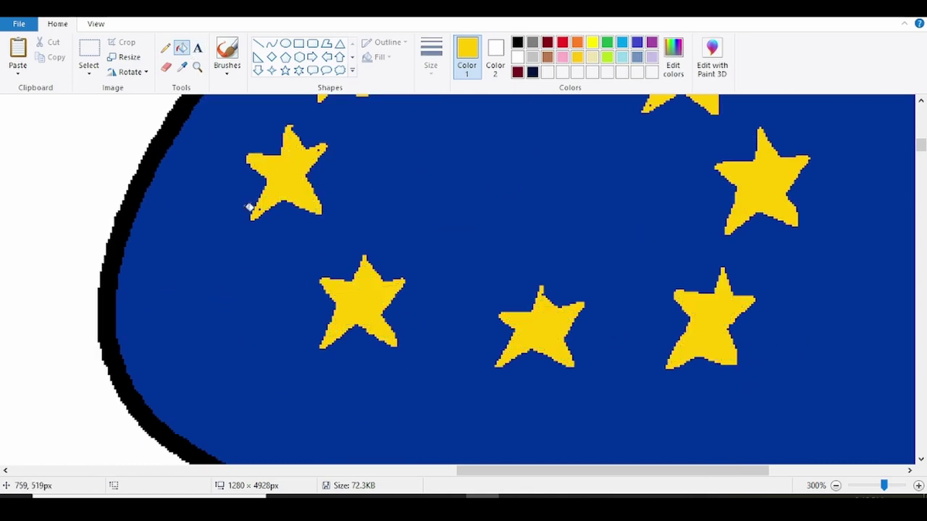
Step: Touch up the unfilled specks inside the stars with the gold pencil
scroll(249, 207, "up", 4)
left_click(167, 48)
scroll(322, 329, "down", 4)
scroll(813, 346, "up", 4)
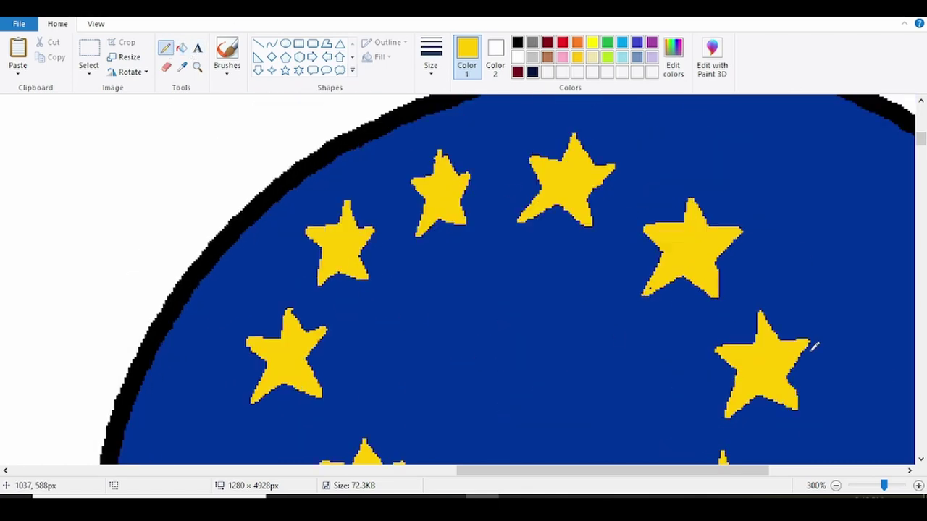
scroll(724, 309, "down", 4)
Step: Sample the ball's blue and mix a darker custom shade of it as the drawing colour
left_click(182, 68)
left_click(463, 195)
scroll(486, 179, "up", 4)
scroll(486, 180, "down", 1)
left_click(673, 58)
left_click(599, 266)
left_click(338, 345)
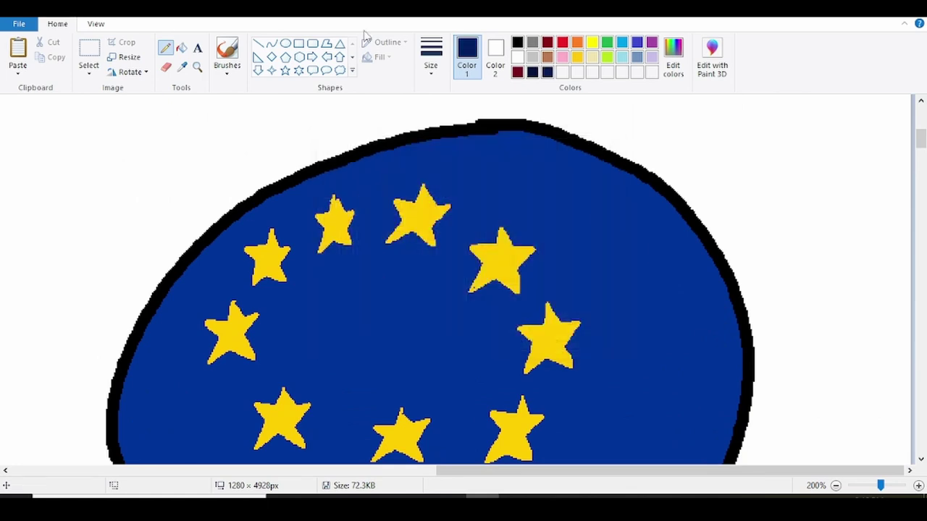
Step: Draw a thin dark blue shading curve across the lower part of the EU ball, joined to its left edge
scroll(470, 192, "up", 1)
scroll(470, 193, "down", 5)
scroll(470, 192, "up", 1)
left_click_drag(571, 471, 603, 479)
left_click_drag(561, 472, 581, 481)
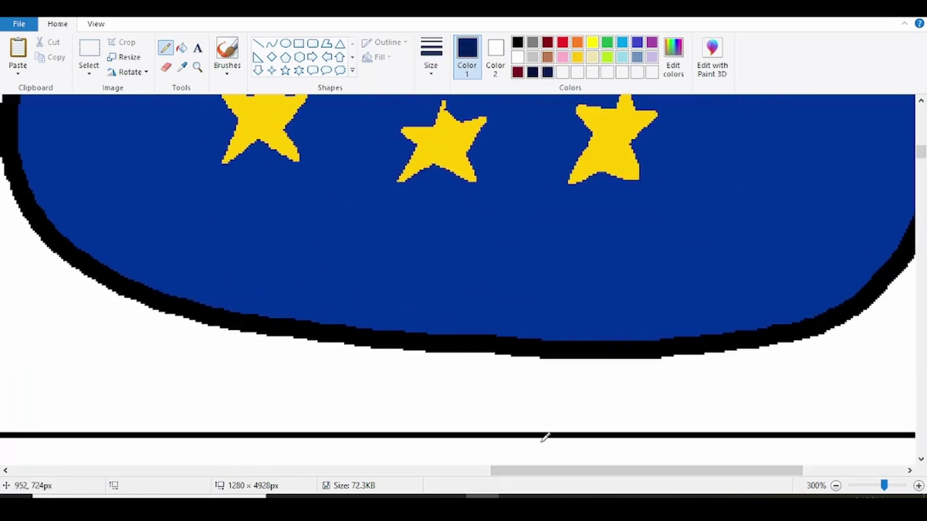
left_click_drag(359, 283, 910, 179)
scroll(74, 187, "up", 5)
left_click_drag(48, 113, 56, 154)
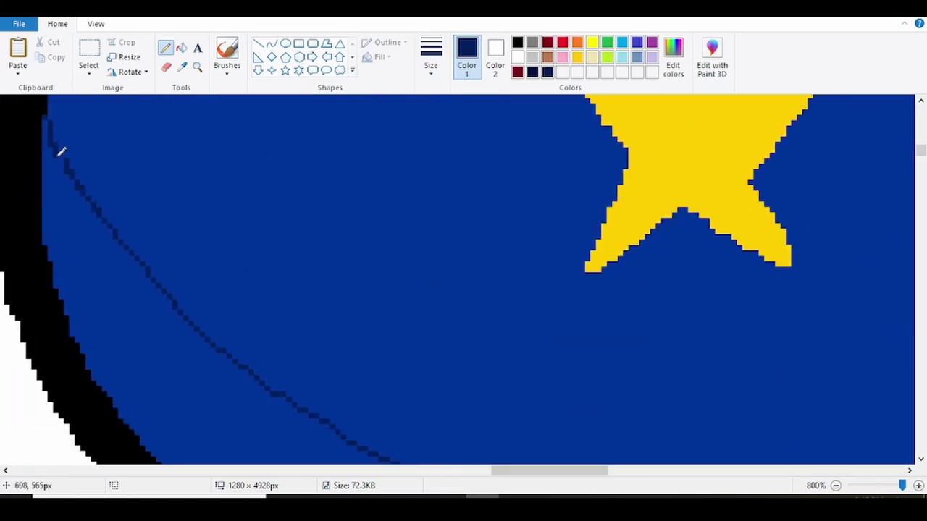
Step: Extend the shading curve to the EU ball's right edge and fill the area below it with the dark blue
scroll(58, 153, "down", 5)
left_click(197, 67)
left_click(872, 201)
left_click(565, 207)
left_click(564, 218)
left_click(550, 232)
left_click(521, 246)
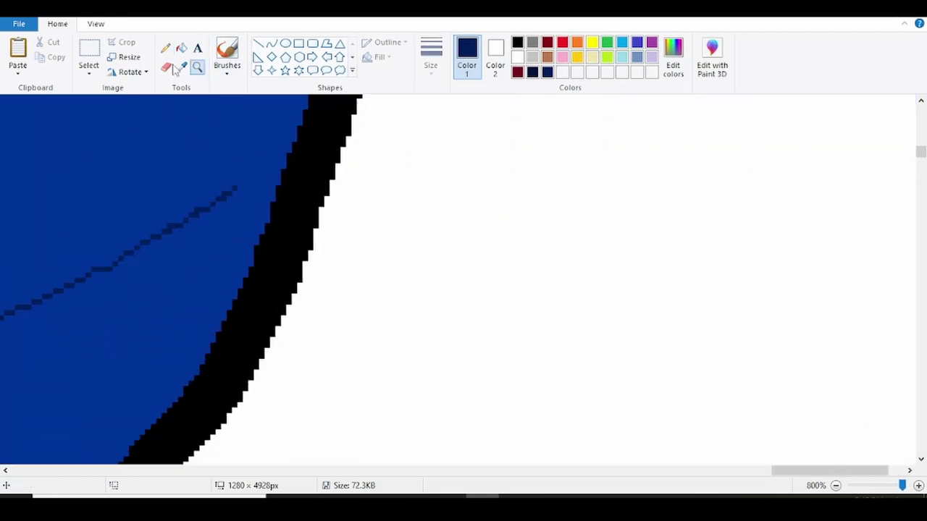
left_click(166, 48)
left_click(182, 47)
left_click(218, 247)
Step: Draw a flat light grey shadow outline beneath the EU ball and fill it with the same grey
scroll(269, 213, "down", 5)
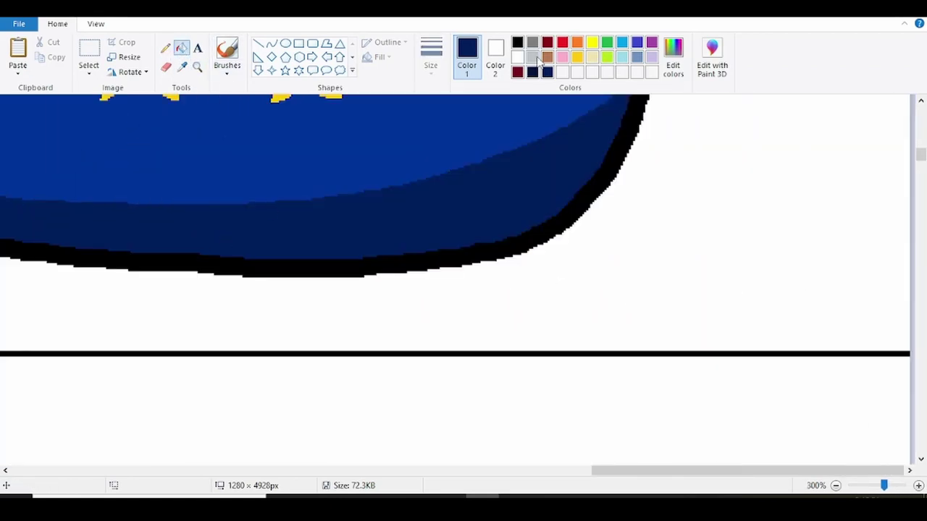
left_click(533, 57)
left_click_drag(625, 472, 532, 469)
left_click(165, 47)
mouse_move(134, 232)
left_mouse_down()
mouse_move(108, 231)
mouse_move(894, 294)
left_mouse_up()
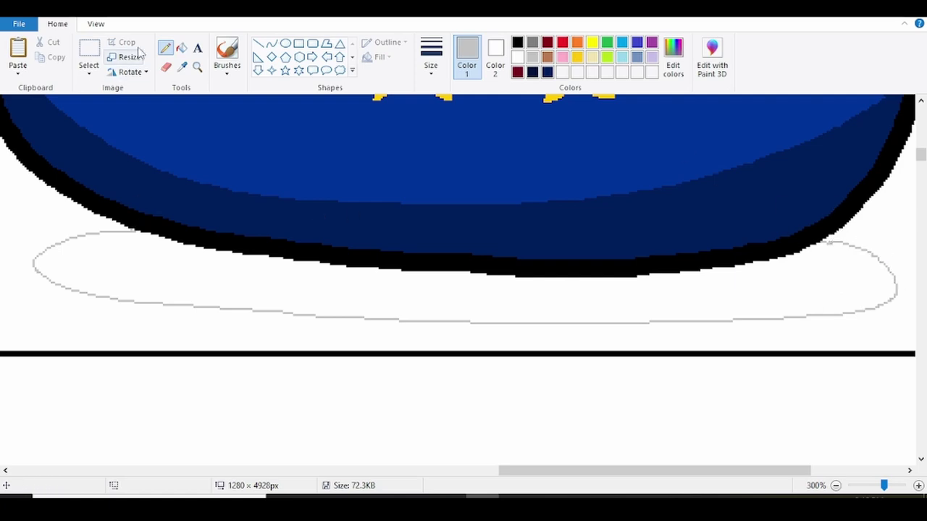
left_click(182, 48)
left_click(391, 297)
Step: Set the pencil to black with a thicker line width
scroll(449, 217, "up", 4)
left_click(517, 42)
left_click(166, 48)
left_click(431, 56)
left_click(409, 172)
scroll(353, 198, "down", 3)
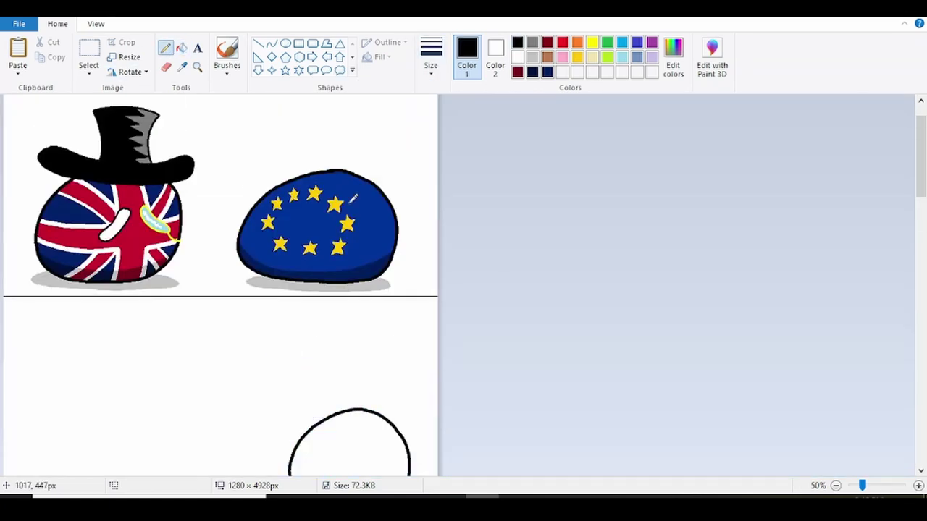
left_click(89, 49)
key("Delete")
key("ctrl+z")
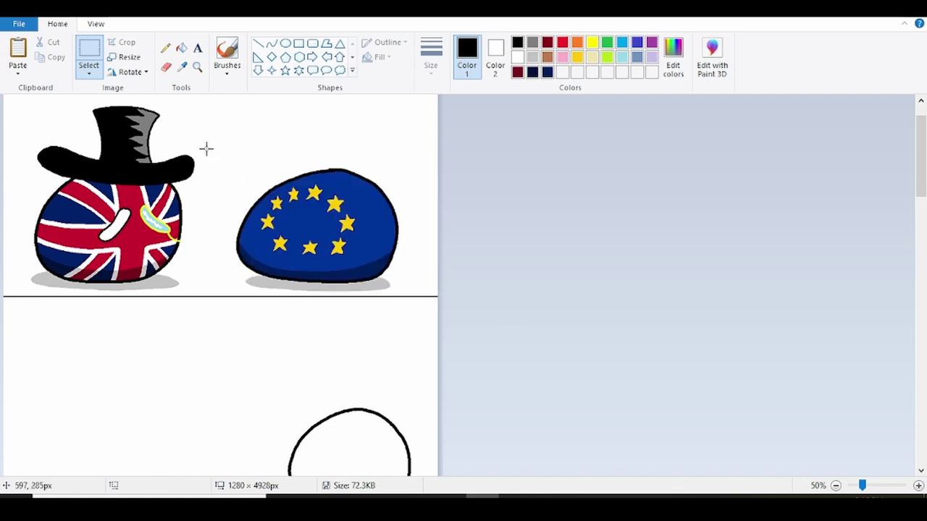
Step: Select the EU ball with its shadow and nudge it rightward, closer to the first panel's right edge
left_click_drag(426, 293, 426, 294)
key("Right")
key("Right")
key("Right")
key("Right")
key("Right")
key("Right")
key("Right")
key("Right")
key("Right")
key("Right")
key("Right")
key("Right")
key("Right")
key("Right")
key("Right")
key("Right")
key("Right")
key("Right")
key("Right")
key("Right")
Step: Draw two angled half-moon eyes in black on the EU ball, with a short thin crease beneath each inner corner
left_click(197, 67)
left_click(361, 215)
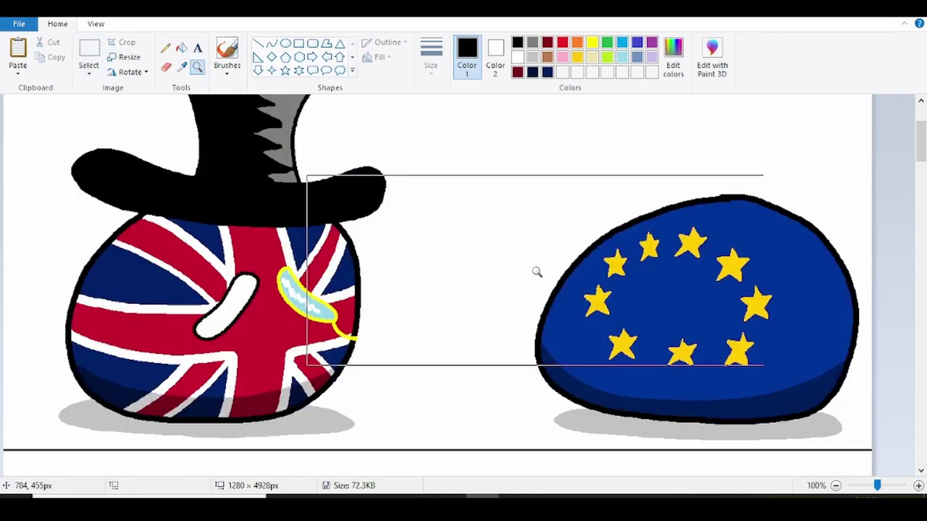
left_click(609, 283)
left_click(609, 282)
left_click(166, 48)
scroll(430, 168, "down", 3)
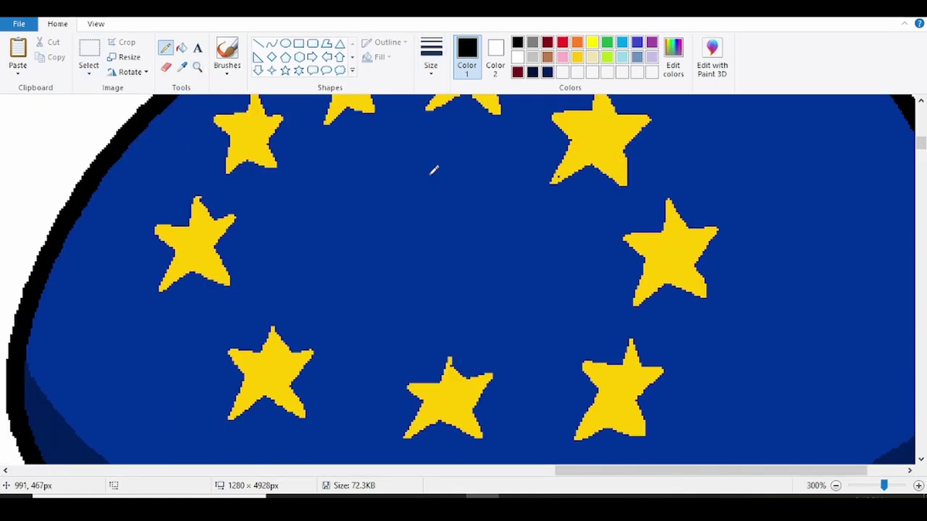
mouse_move(167, 190)
left_mouse_down()
mouse_move(314, 212)
mouse_move(180, 212)
left_mouse_up()
mouse_move(469, 222)
left_mouse_down()
mouse_move(563, 269)
mouse_move(467, 225)
left_mouse_up()
scroll(436, 273, "up", 1)
scroll(436, 273, "down", 3)
left_click_drag(438, 195, 412, 242)
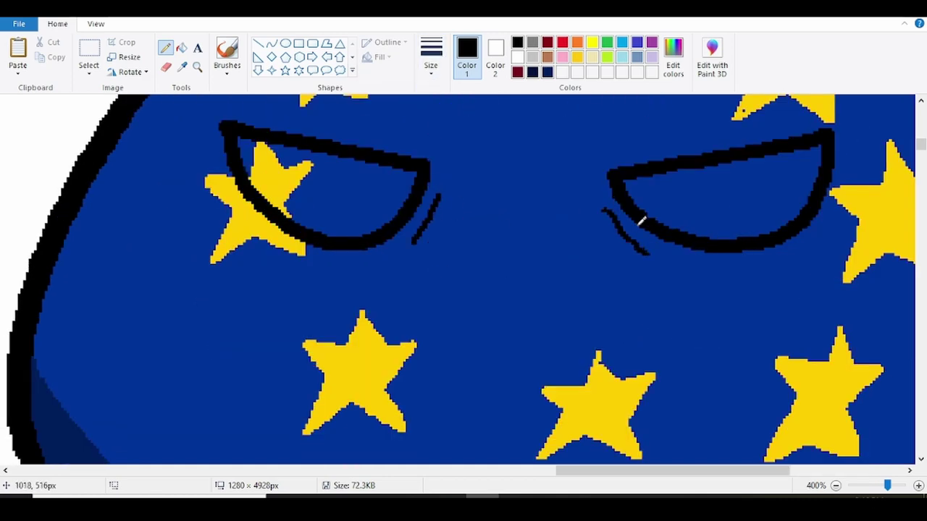
Step: Fill both of the EU ball's eyes with white, including the part of the star inside one eye
left_click(517, 57)
left_click(181, 48)
left_click(283, 181)
left_click(347, 202)
left_click(662, 207)
scroll(466, 200, "down", 4)
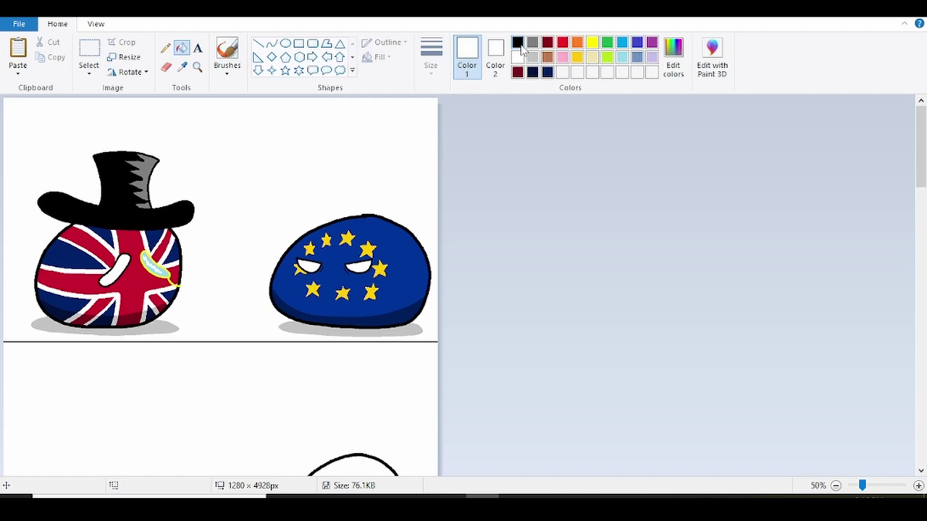
Step: Create a text box across the top of the first panel with black Calibri text at size 26
left_click(517, 42)
left_click(197, 47)
left_click_drag(21, 105, 439, 248)
left_click(163, 47)
scroll(130, 172, "down", 5)
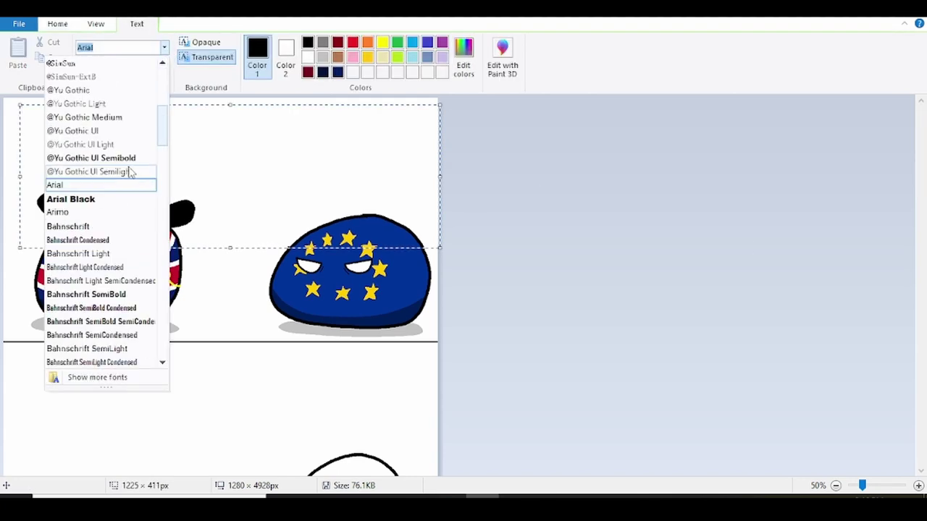
scroll(130, 172, "down", 10)
scroll(74, 239, "up", 5)
left_click(82, 118)
left_click(98, 66)
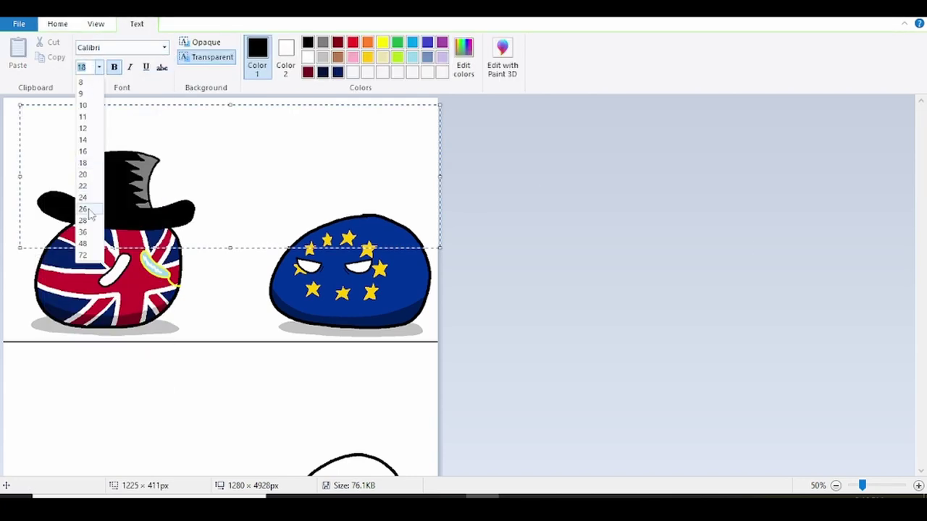
left_click(86, 208)
Step: Enter "Please old bean, let me back into the EU. I miss you blokes!" and set its font size to 36
type("Please old bean, let me back i")
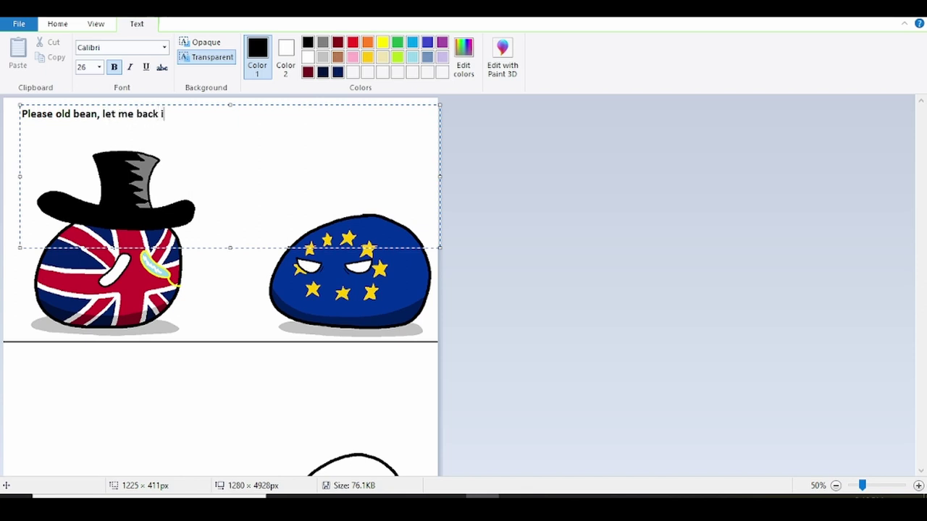
type("nto the EU. I miss you blokes!")
key("ctrl+a")
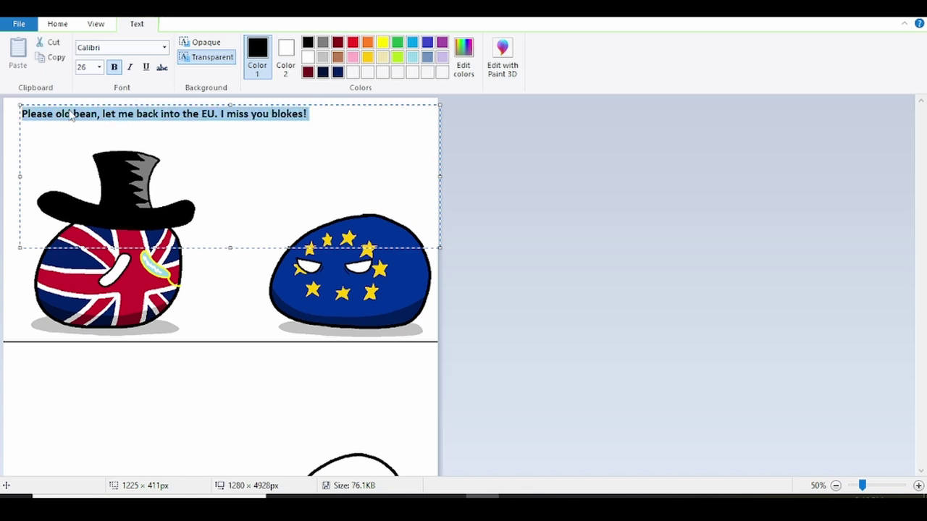
left_click(98, 66)
left_click(86, 231)
Step: Add the lines "Yuo are leave...call us shit." and "...You've seen how I am with my old colonies, I can't let family go!" above the EU ball
left_click_drag(219, 140, 439, 262)
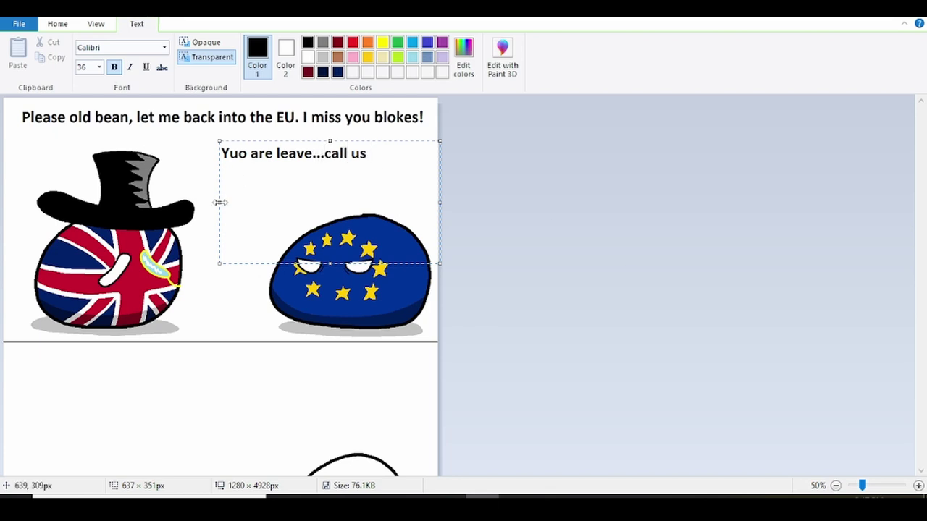
mouse_move(219, 202)
left_mouse_down()
mouse_move(202, 202)
mouse_move(230, 204)
left_mouse_up()
left_click_drag(175, 175, 608, 268)
type("...You've seen how ")
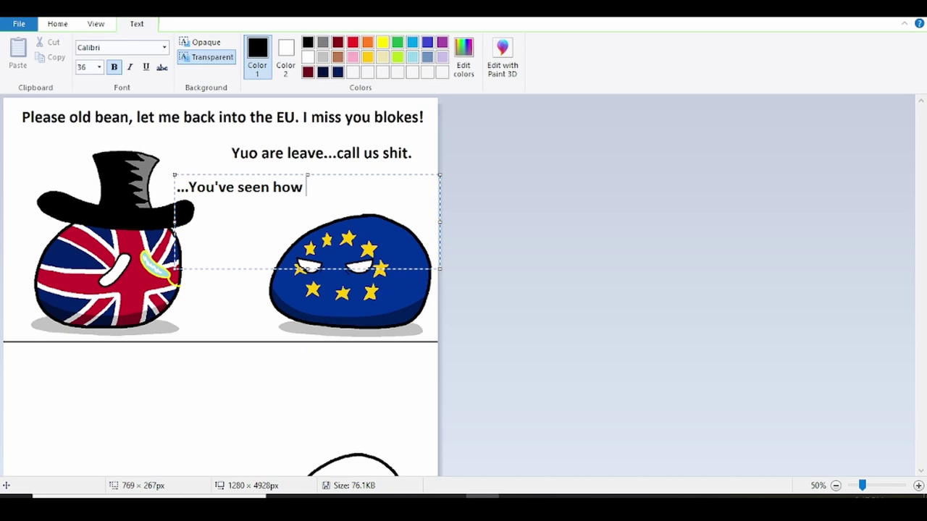
type("I am with my old")
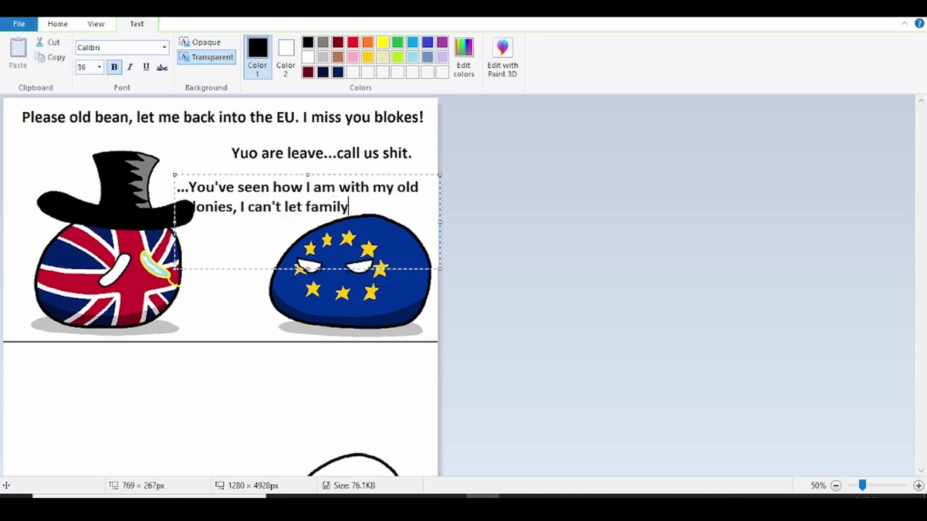
Step: Move the two lower dialogue lines up, closer to the first line of text
left_click_drag(220, 174, 437, 146)
left_click(224, 130)
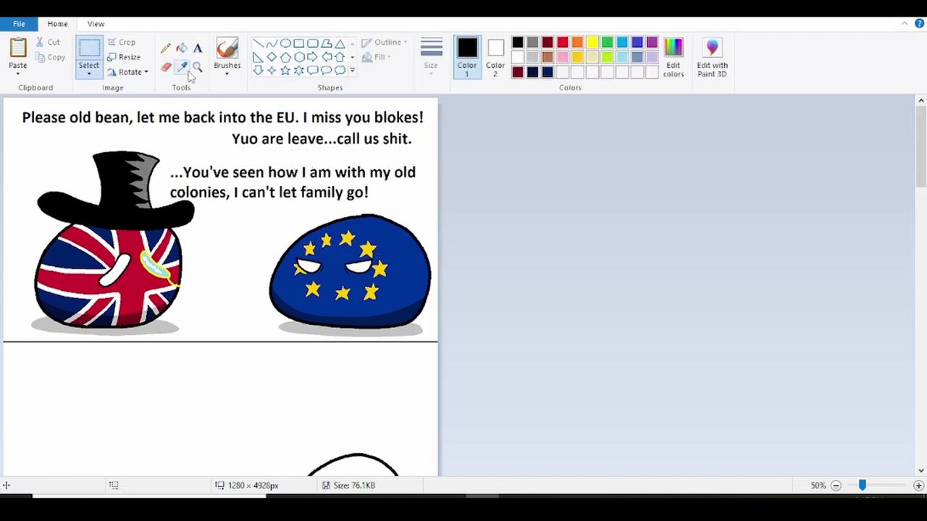
Step: Using the UK ball's red, draw curved speech lines from the first sentence to the hat and to the UK ball's second sentence
left_click(183, 68)
left_click(135, 279)
left_click(166, 47)
left_click(431, 58)
left_click(434, 178)
scroll(318, 217, "up", 2)
scroll(201, 217, "down", 2)
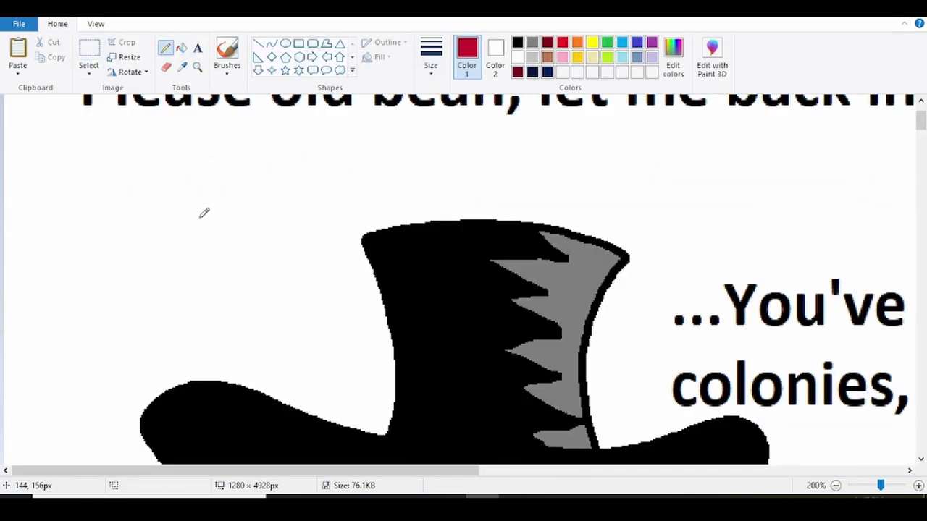
mouse_move(281, 129)
left_mouse_down()
mouse_move(312, 348)
mouse_move(362, 389)
left_mouse_up()
left_click_drag(375, 472, 706, 472)
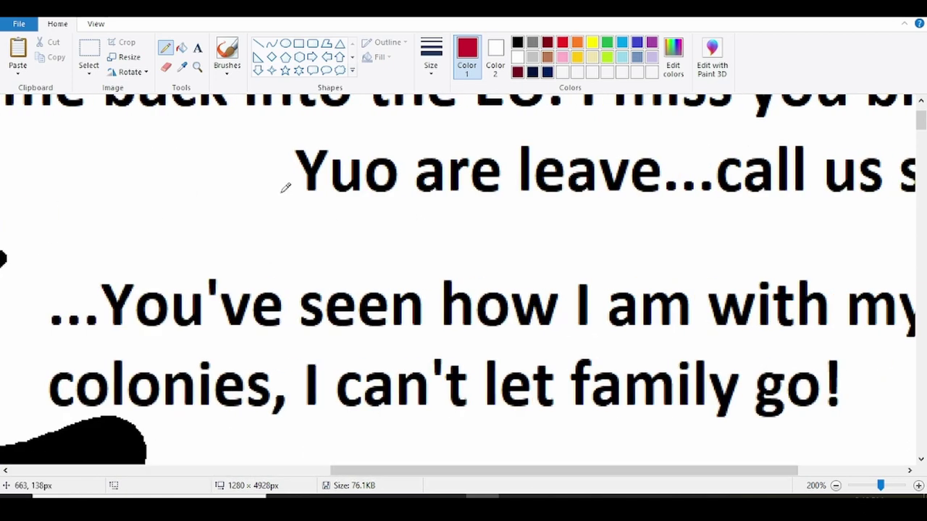
left_click_drag(255, 129, 207, 251)
scroll(213, 233, "down", 1)
Step: Using the EU ball's blue, draw a curved speech line from the end of its sentence down to the EU ball
left_click(183, 68)
left_click(688, 298)
left_click(197, 67)
left_click(659, 261)
scroll(651, 260, "up", 1)
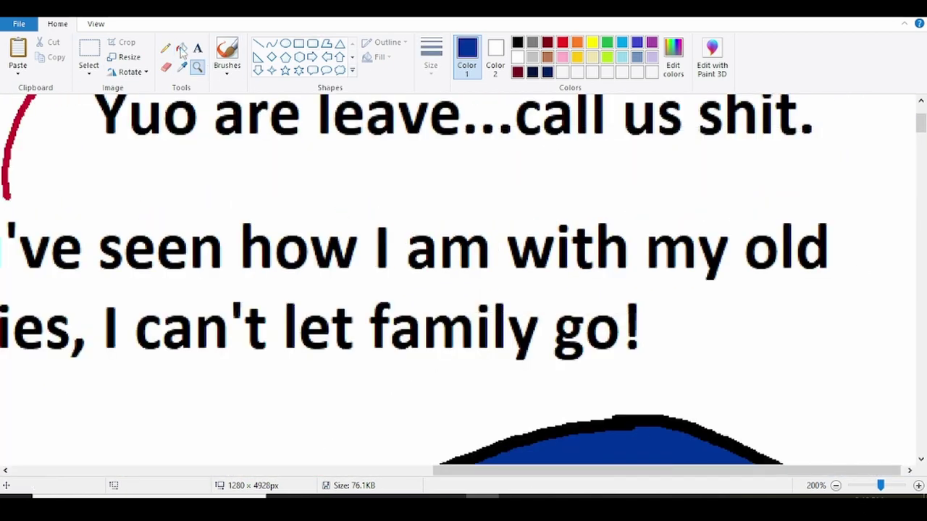
left_click(165, 48)
mouse_move(728, 156)
left_mouse_down()
mouse_move(871, 335)
mouse_move(780, 432)
left_mouse_up()
scroll(776, 435, "down", 2)
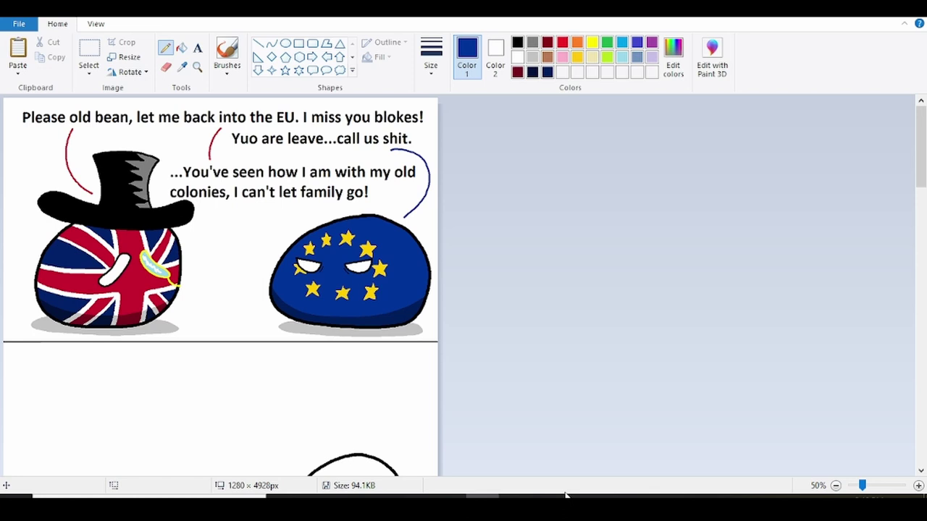
Step: Draw a large, thick black ball outline in the second panel, facing the smaller outline
scroll(550, 275, "down", 3)
left_click(435, 77)
left_click(403, 176)
scroll(301, 230, "up", 2)
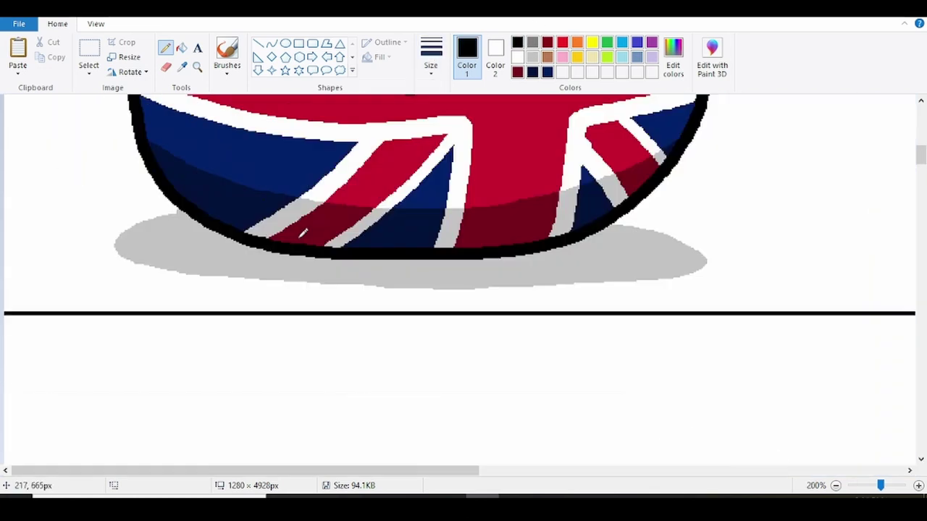
scroll(300, 229, "down", 5)
scroll(334, 224, "down", 1)
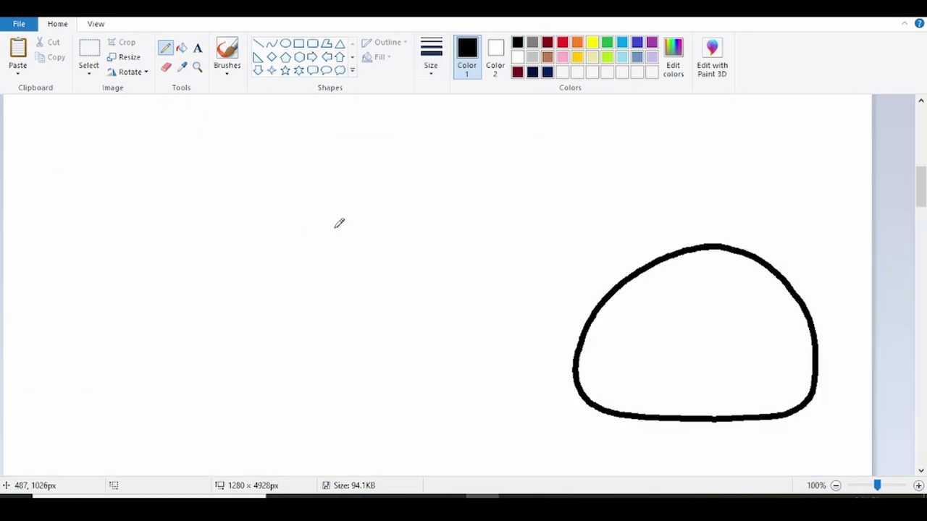
mouse_move(286, 171)
left_mouse_down()
mouse_move(112, 265)
mouse_move(246, 387)
mouse_move(420, 299)
mouse_move(294, 166)
left_mouse_up()
Step: Place a copy of the second panel's large ball outline in the third panel
left_click(88, 54)
left_click_drag(50, 138, 438, 414)
left_click_drag(430, 379, 292, 278)
Step: Recolour the large ball's outline in the second panel yellow and fill its inside with the UK ball's dark blue
left_click(592, 42)
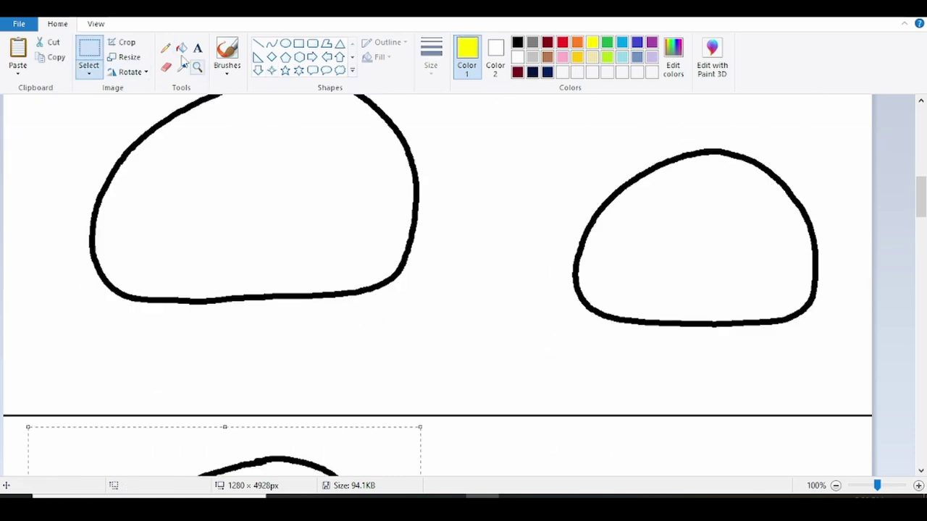
left_click(399, 123)
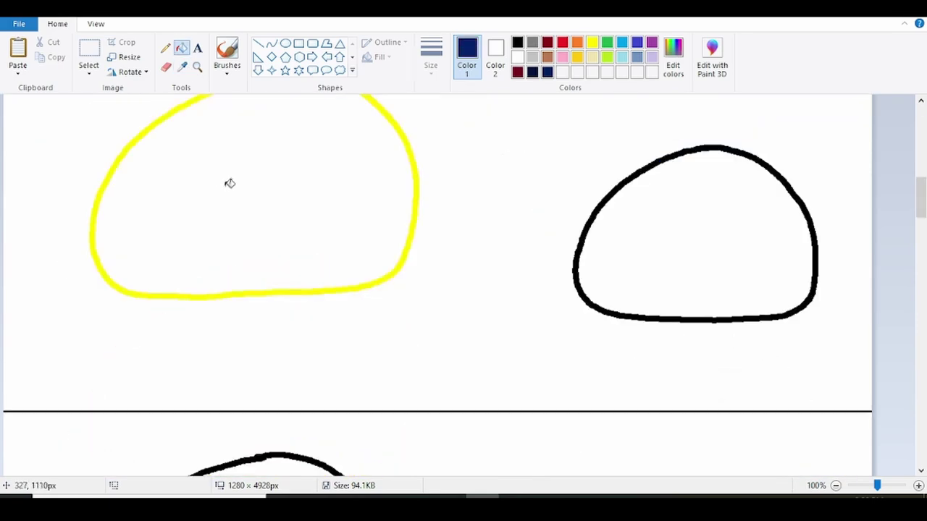
left_click(228, 181)
Step: Set the pencil to white and choose its line thickness
left_click(517, 57)
left_click(165, 48)
left_click(431, 58)
left_click(420, 175)
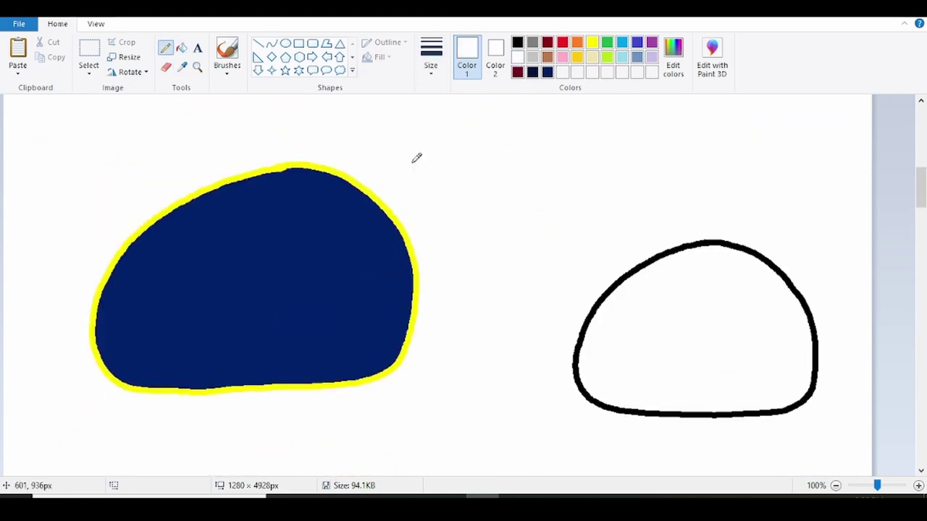
scroll(416, 158, "up", 3)
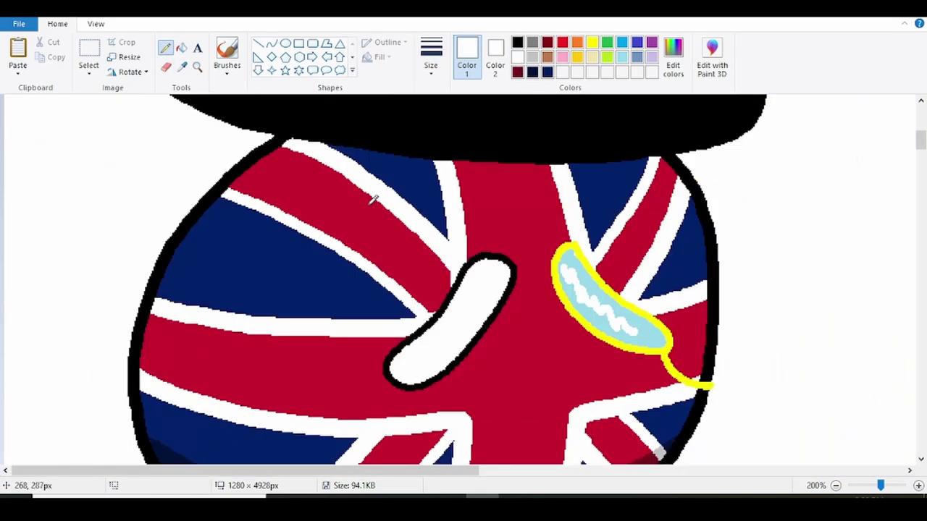
left_click_drag(306, 170, 351, 194)
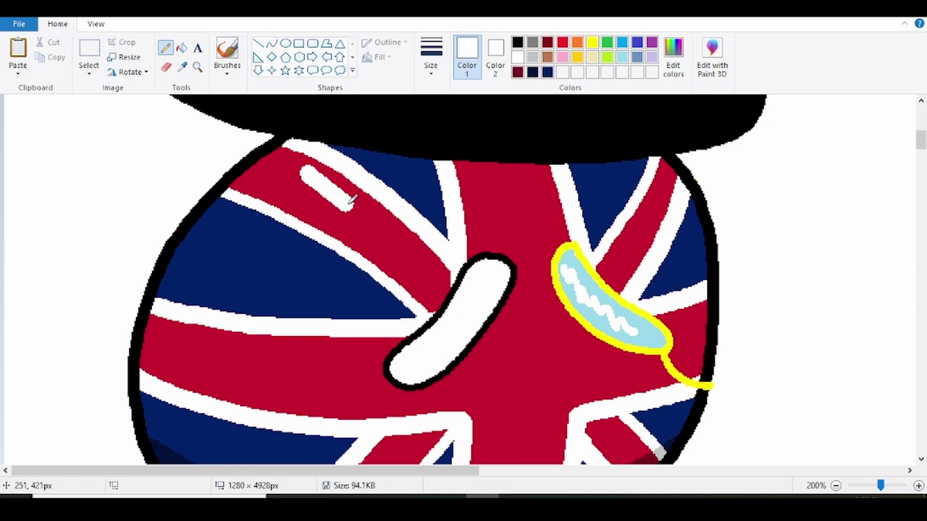
key("ctrl+z")
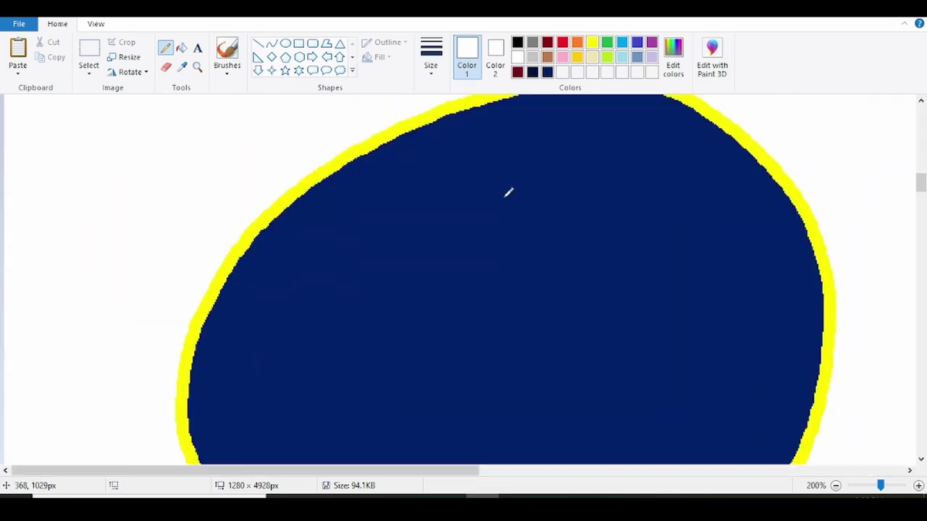
Step: Draw the white borders of the flag cross around the two upper quadrants of the yellow-outlined ball
scroll(220, 196, "up", 2)
scroll(201, 168, "down", 1)
scroll(695, 168, "down", 1)
scroll(596, 171, "up", 1)
scroll(724, 185, "up", 1)
scroll(802, 195, "down", 1)
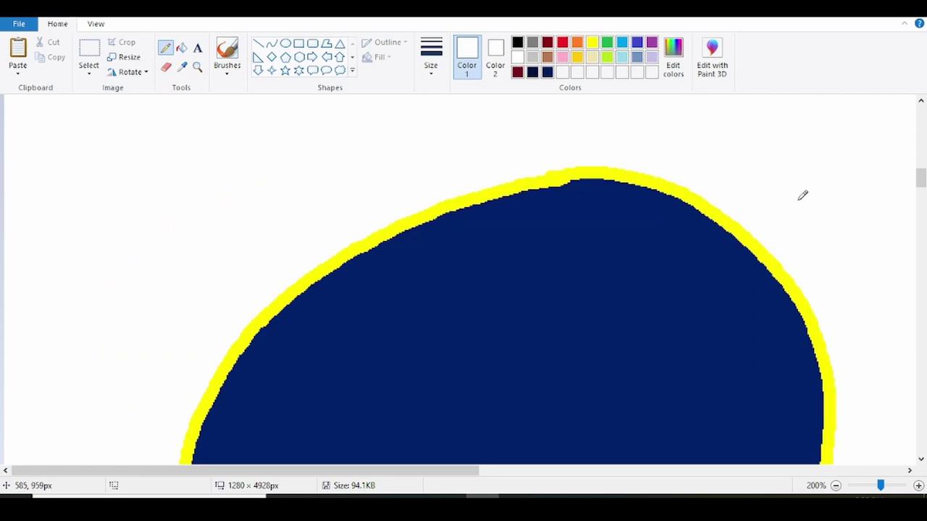
mouse_move(540, 177)
left_mouse_down()
mouse_move(585, 368)
mouse_move(584, 402)
left_mouse_up()
mouse_move(210, 395)
left_mouse_down()
mouse_move(543, 415)
mouse_move(590, 400)
left_mouse_up()
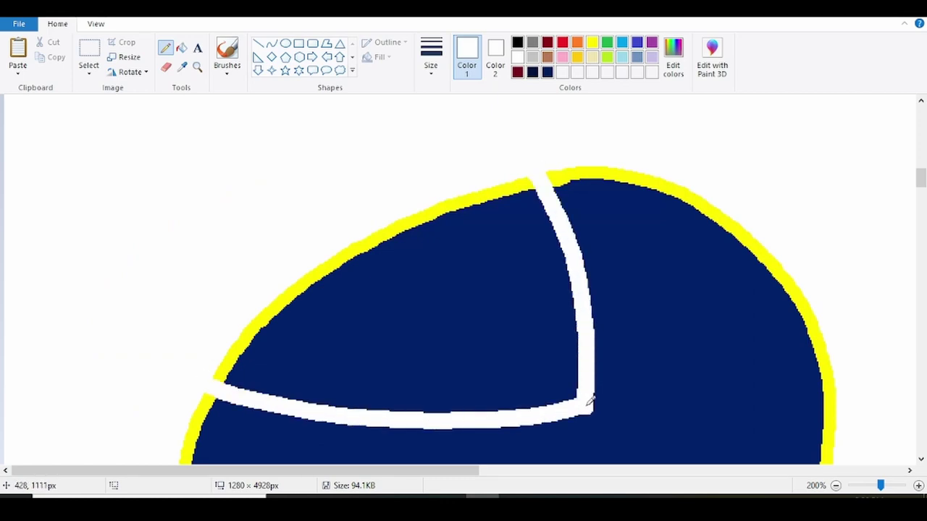
mouse_move(612, 171)
left_mouse_down()
mouse_move(697, 360)
mouse_move(702, 403)
mouse_move(817, 373)
left_mouse_up()
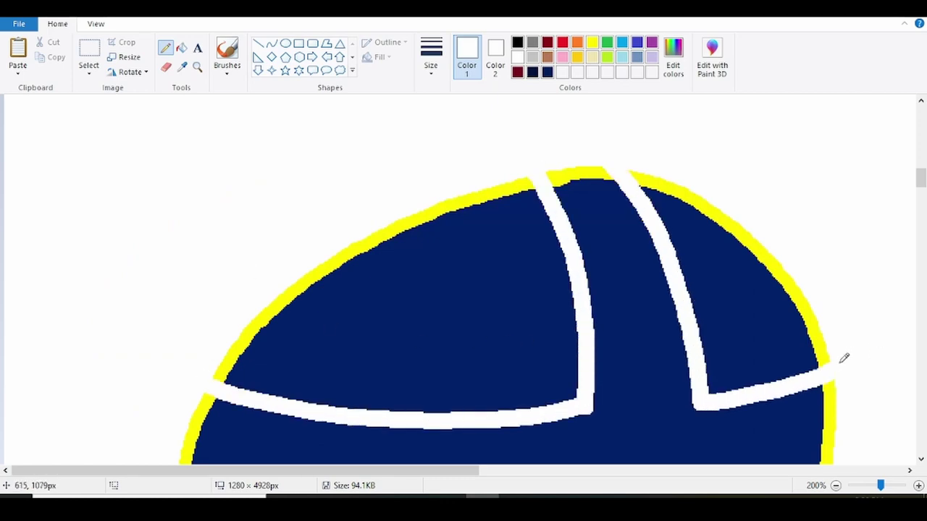
Step: Draw the white cross borders around the two lower quadrants of the yellow-outlined ball, redoing the lower-right one
scroll(845, 357, "down", 3)
mouse_move(183, 269)
left_mouse_down()
mouse_move(403, 306)
mouse_move(584, 356)
mouse_move(574, 437)
left_mouse_up()
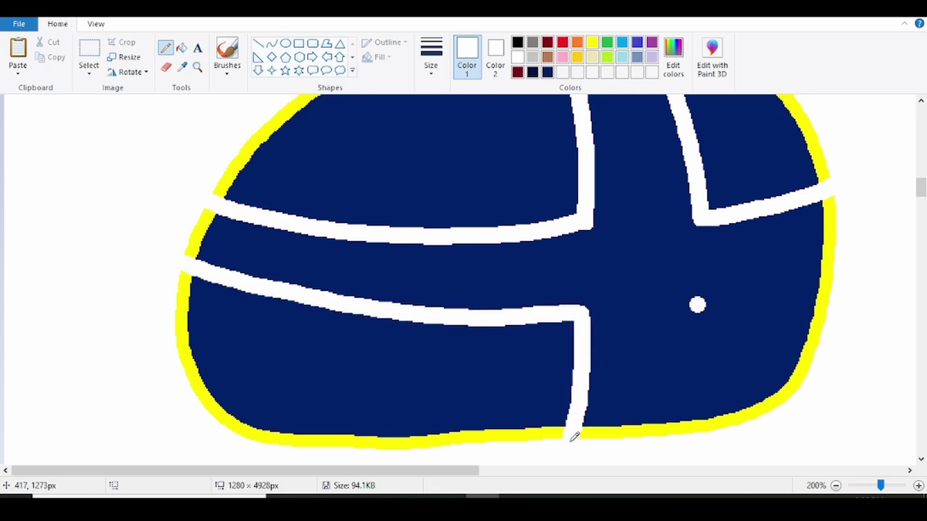
mouse_move(697, 305)
left_mouse_down()
mouse_move(681, 434)
mouse_move(840, 242)
left_mouse_up()
key("ctrl+z")
left_click_drag(700, 301, 846, 257)
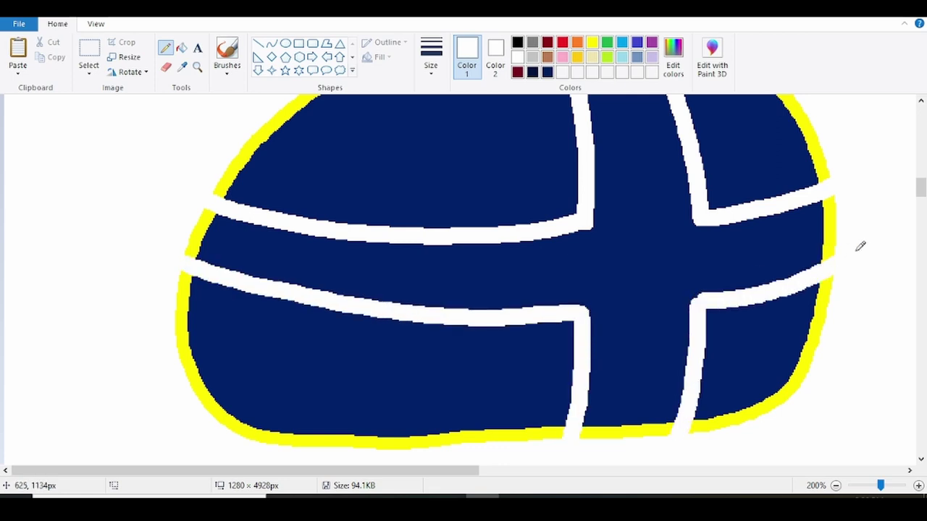
Step: Draw one thick curved white diagonal in each of the four quadrants of the yellow-outlined ball
left_click_drag(704, 317, 769, 419)
left_click_drag(229, 439, 466, 316)
scroll(467, 316, "up", 1)
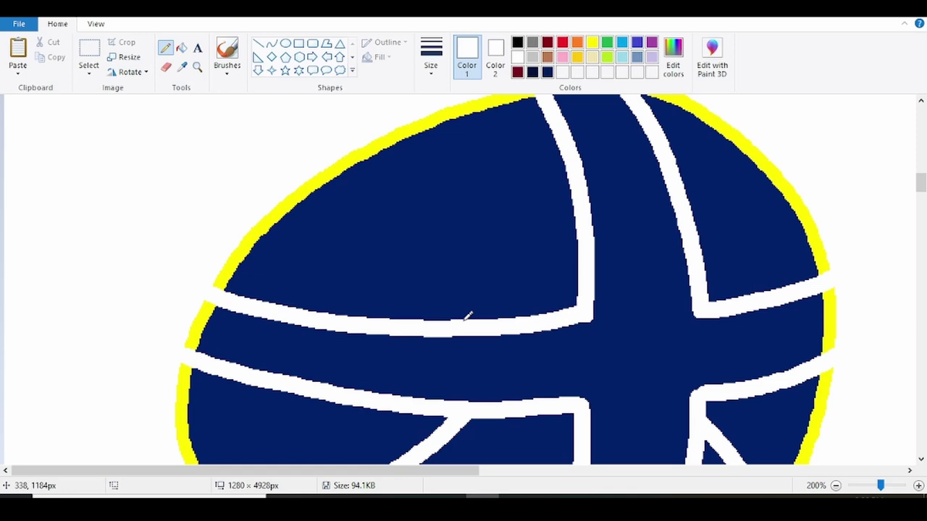
mouse_move(353, 139)
left_mouse_down()
mouse_move(543, 230)
mouse_move(588, 258)
left_mouse_up()
left_click_drag(789, 182, 754, 295)
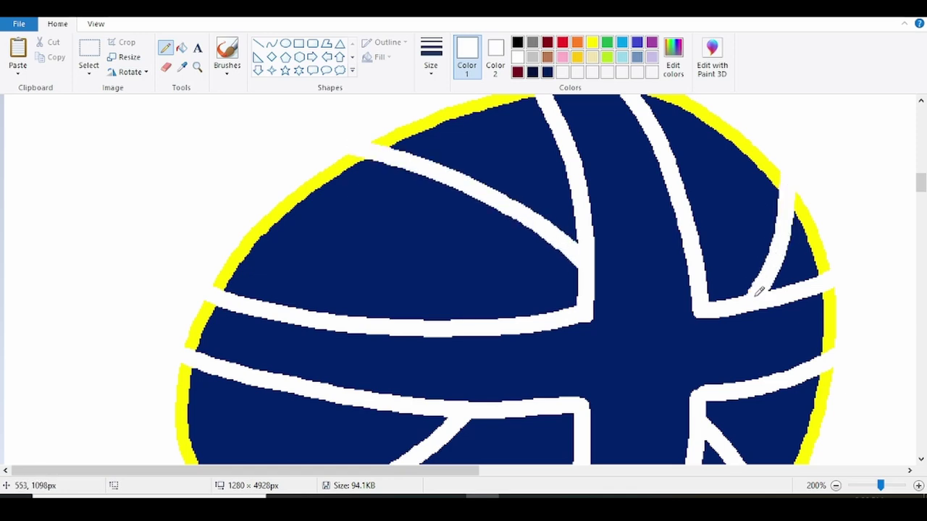
Step: Add a thinner white diagonal alongside the thick one in each quadrant of the yellow-outlined ball
mouse_move(293, 195)
left_mouse_down()
mouse_move(352, 208)
mouse_move(539, 315)
left_mouse_up()
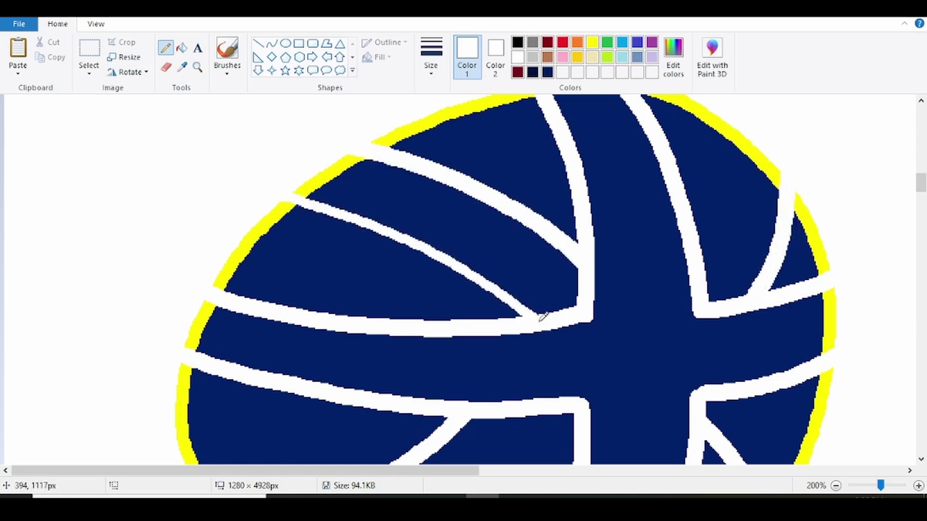
left_click_drag(745, 141, 713, 257)
scroll(707, 274, "down", 3)
mouse_move(397, 355)
left_mouse_down()
mouse_move(531, 275)
mouse_move(587, 229)
left_mouse_up()
left_click_drag(746, 214, 803, 286)
Step: Bridge the gaps in the UK ball's yellow outline along its left and upper edges with thin yellow lines
left_click(592, 42)
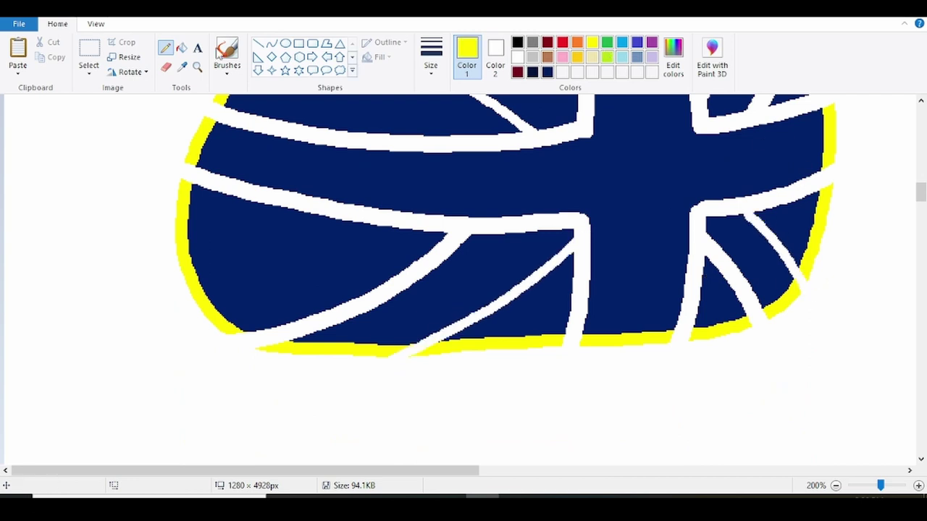
left_click(430, 57)
left_click(400, 176)
scroll(274, 235, "up", 2)
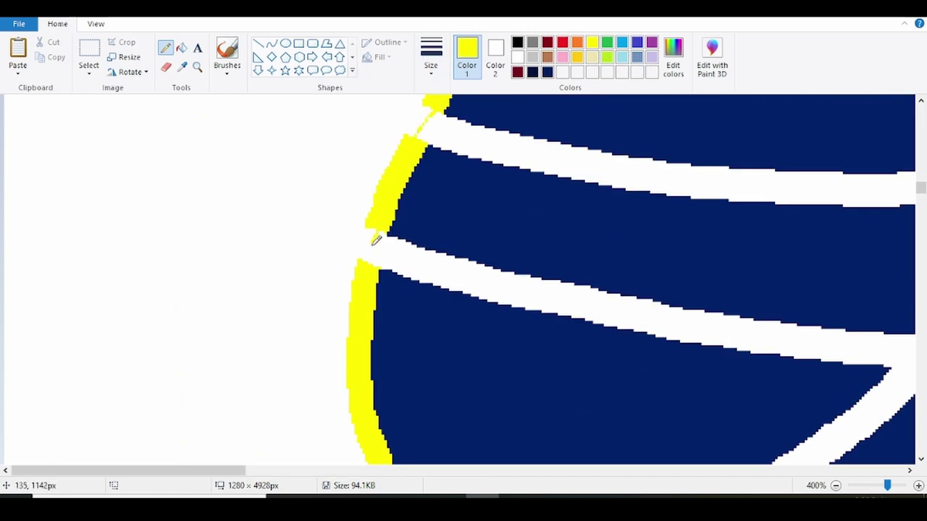
scroll(376, 240, "up", 5)
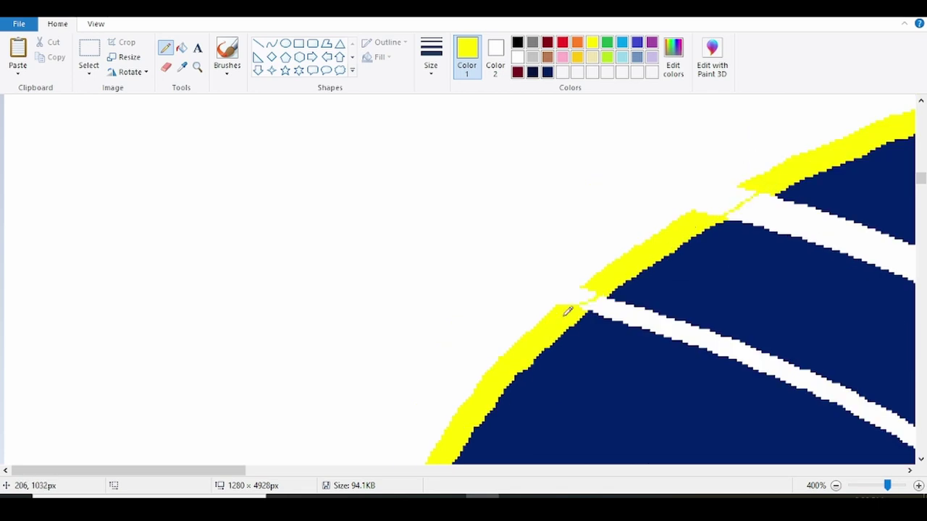
scroll(651, 325, "right", 10)
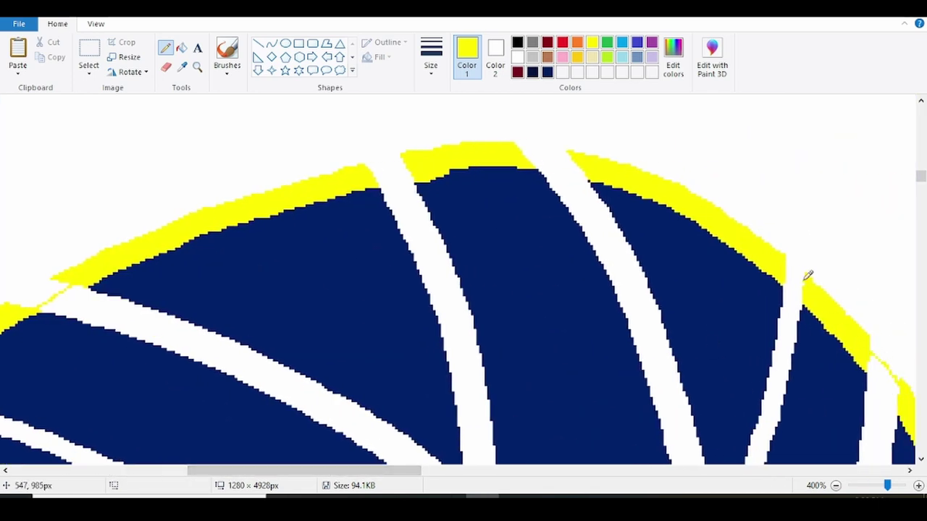
scroll(457, 455, "right", 6)
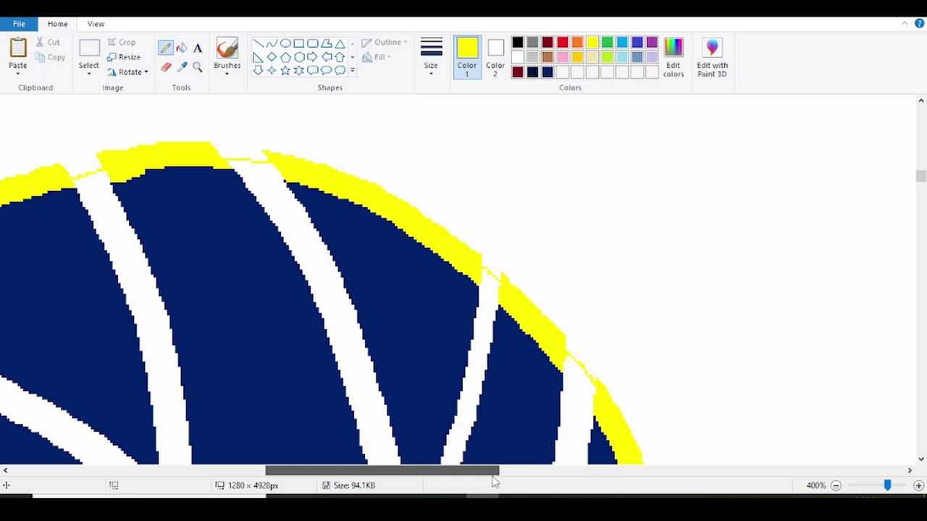
Step: Close the remaining gaps in the UK ball's yellow outline along its right side and bottom with thin yellow lines
scroll(458, 175, "down", 5)
scroll(485, 304, "down", 5)
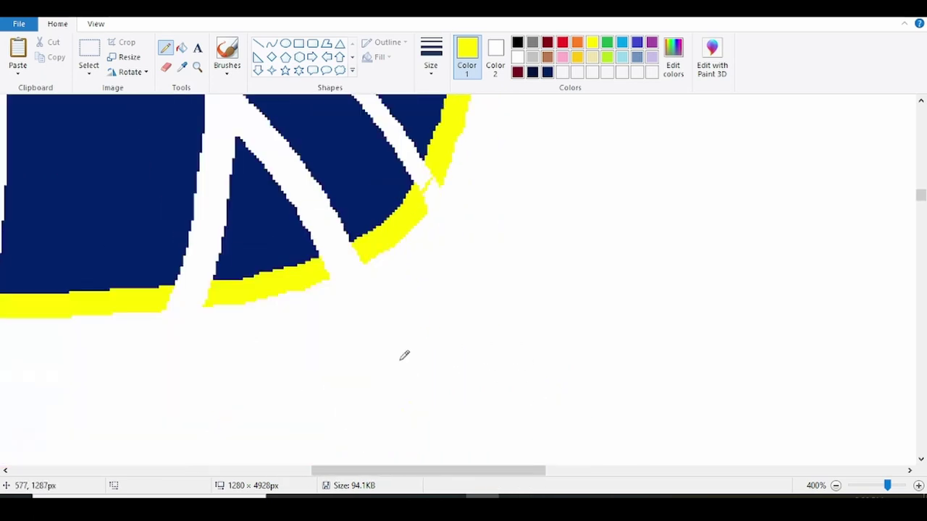
left_click_drag(354, 470, 207, 471)
left_click_drag(359, 471, 279, 471)
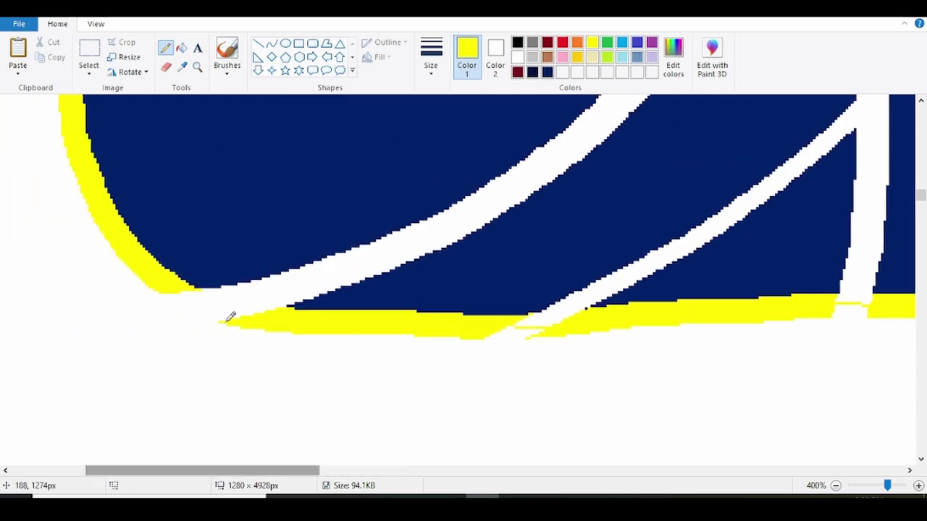
scroll(268, 319, "down", 3)
scroll(235, 304, "up", 3)
Step: Draw a dark red shading curve across the UK ball's lower part and fill the cross and diagonals red, dark red below the curve
left_click(182, 68)
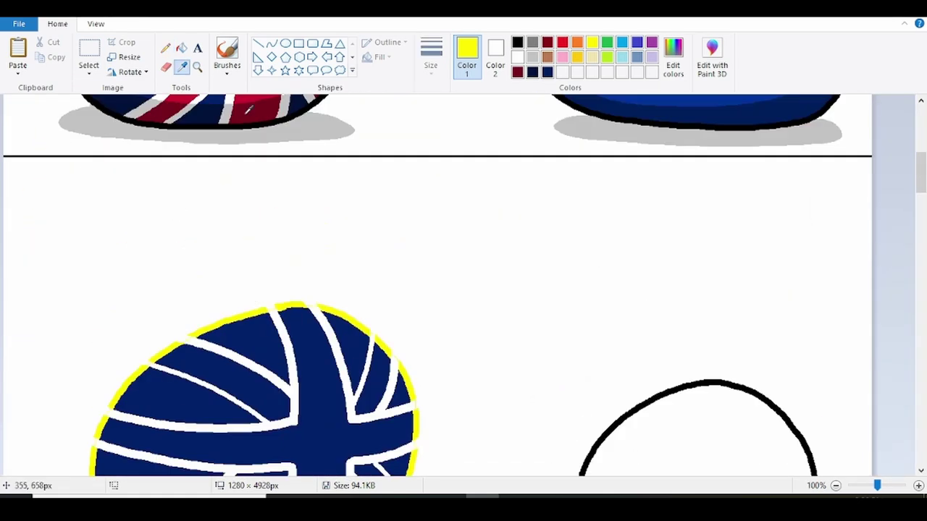
left_click(249, 111)
scroll(456, 190, "down", 3)
scroll(131, 179, "up", 1)
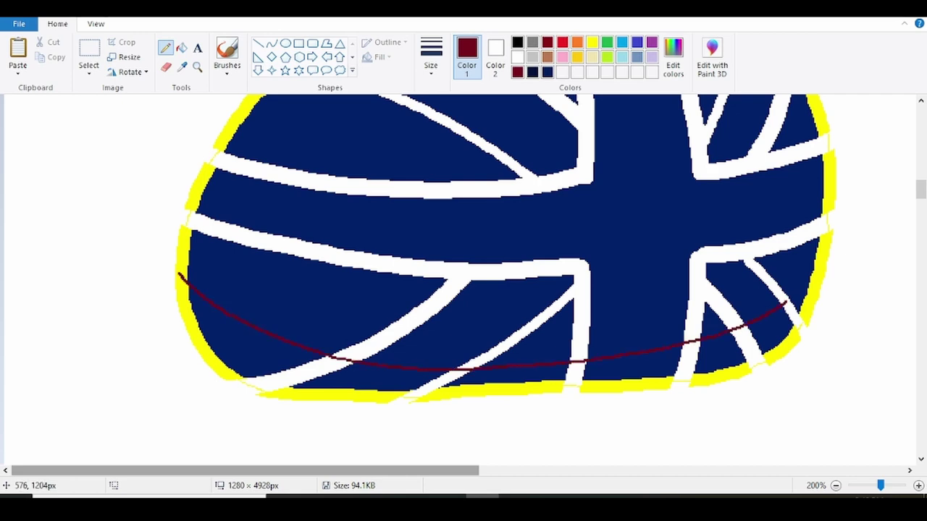
left_click(181, 48)
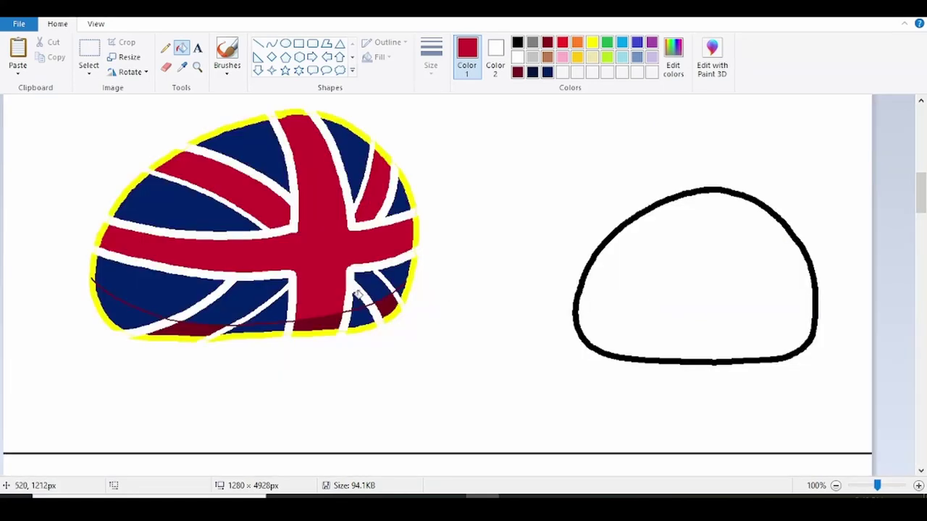
left_click(357, 291)
left_click(264, 289)
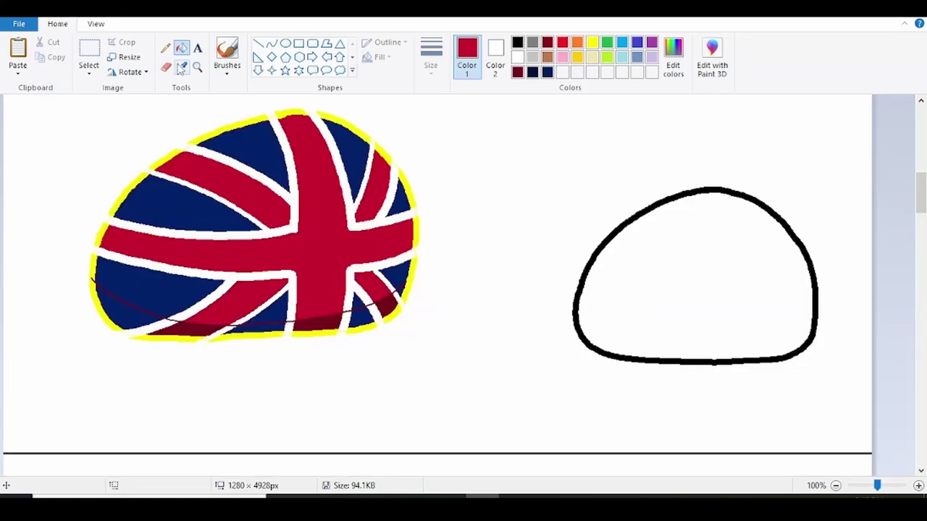
Step: Mark light grey edges where the shading curve crosses the white stripes in the lower part of the UK ball
left_click(533, 57)
left_click(197, 68)
double_click(320, 345)
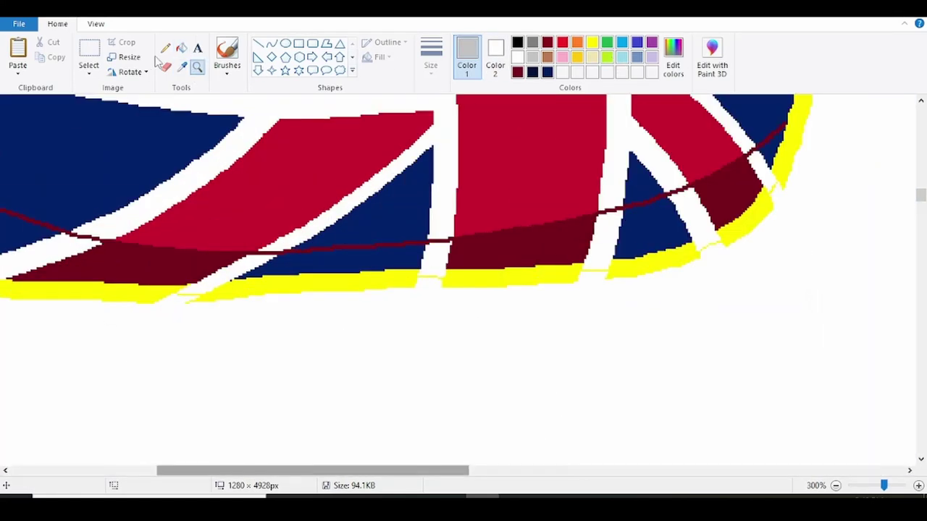
left_click(165, 49)
left_click(435, 75)
left_click(435, 175)
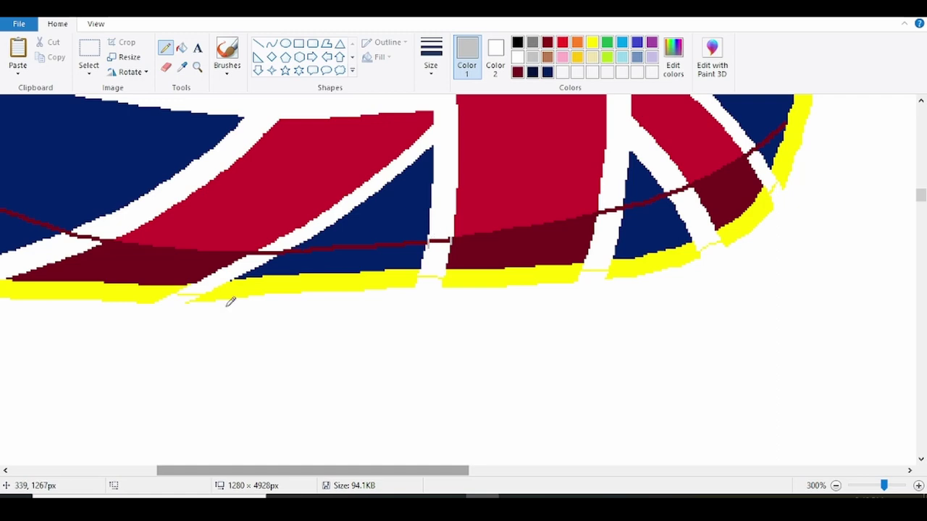
scroll(124, 330, "up", 5, "ctrl")
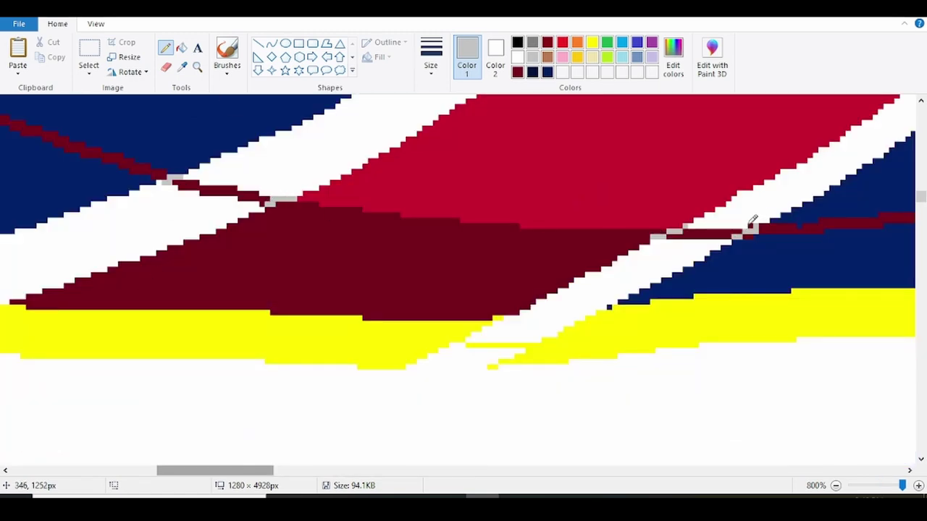
scroll(753, 221, "down", 2, "ctrl")
scroll(703, 259, "right", 6)
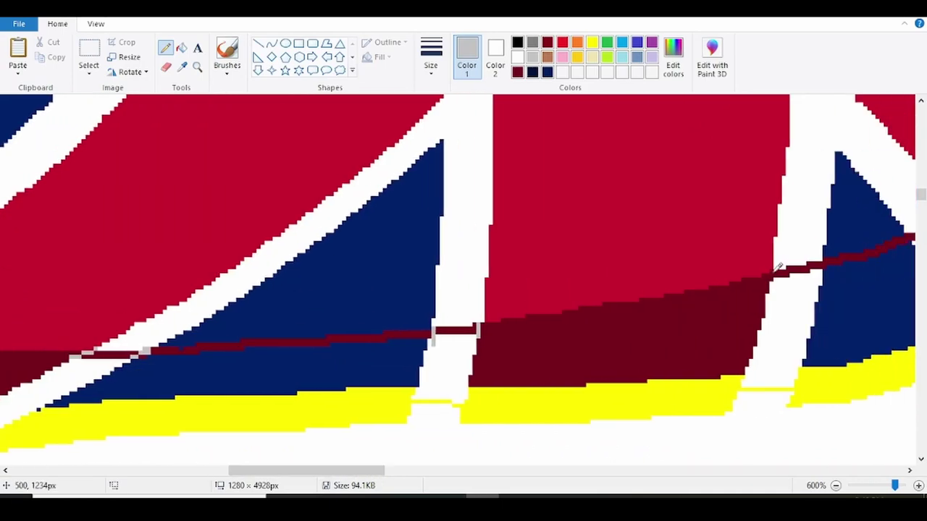
scroll(525, 370, "right", 5)
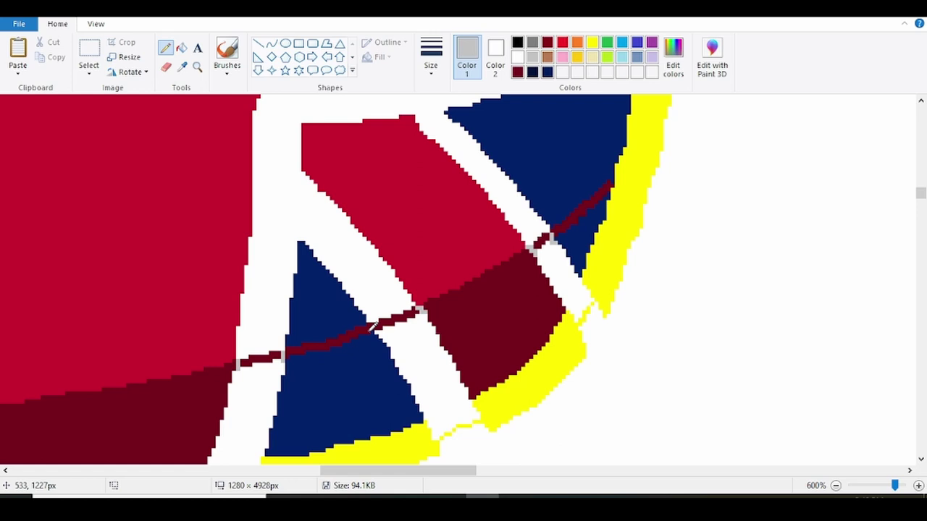
Step: Fill the parts of the white stripes below the shading curve with light grey
left_click(181, 49)
left_click(431, 354)
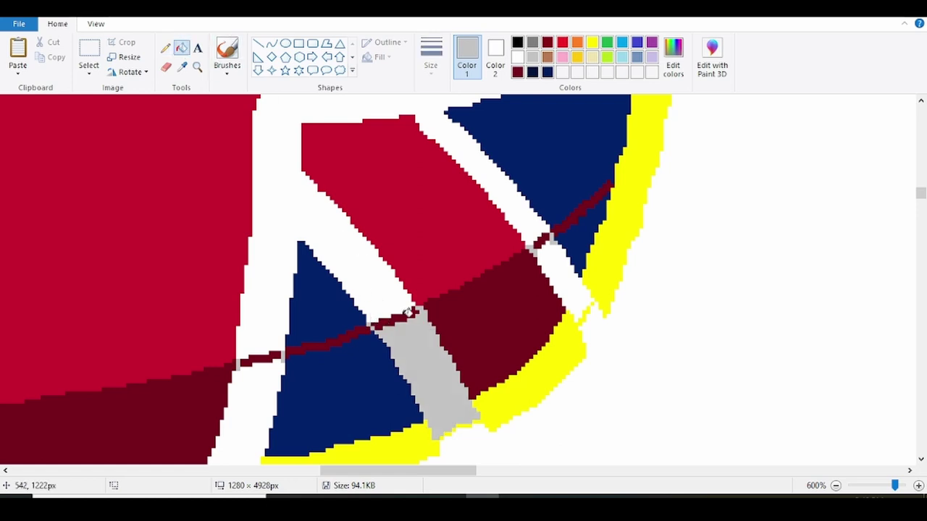
scroll(221, 316, "down", 1, "ctrl")
left_click(219, 323)
left_click(461, 219)
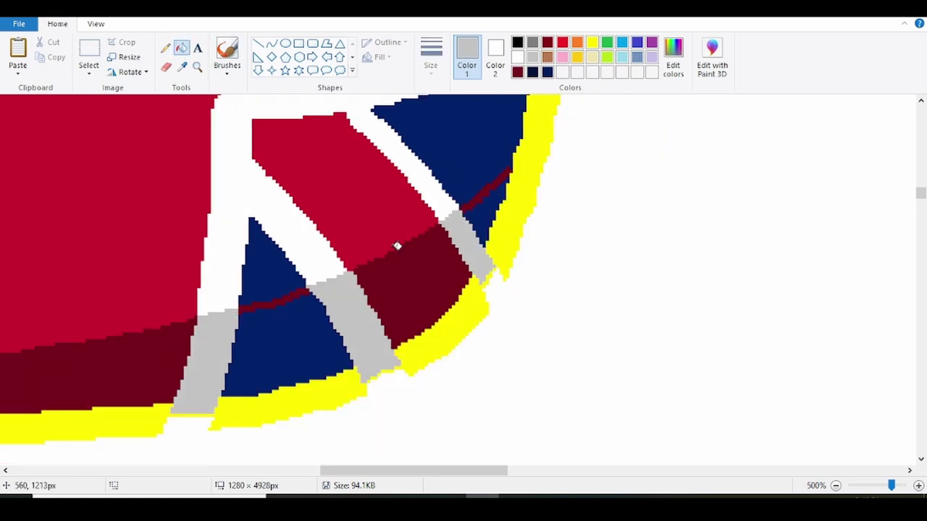
scroll(395, 244, "down", 2, "ctrl")
left_click_drag(422, 471, 178, 469)
left_click(314, 255)
left_click(503, 271)
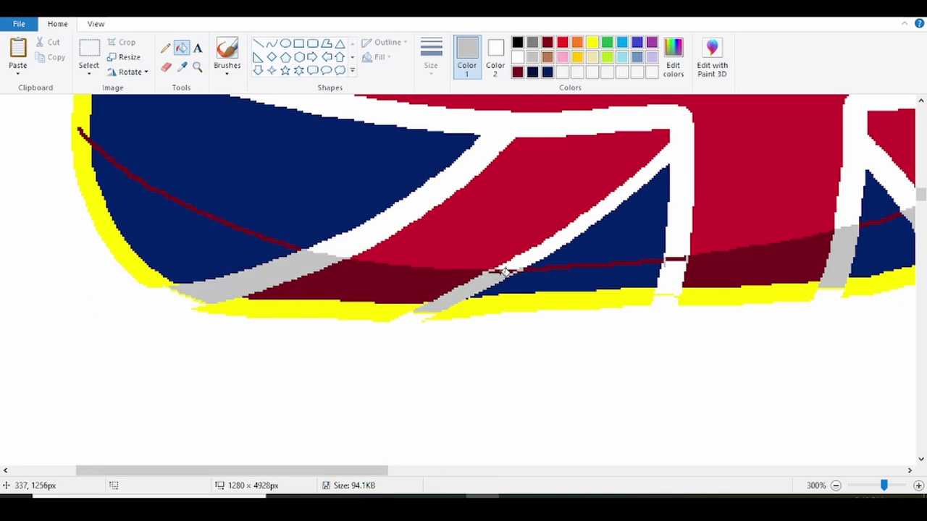
left_click(662, 265)
Step: Draw a flat elliptical ground shadow beneath the UK ball and fill it light grey
left_click(165, 48)
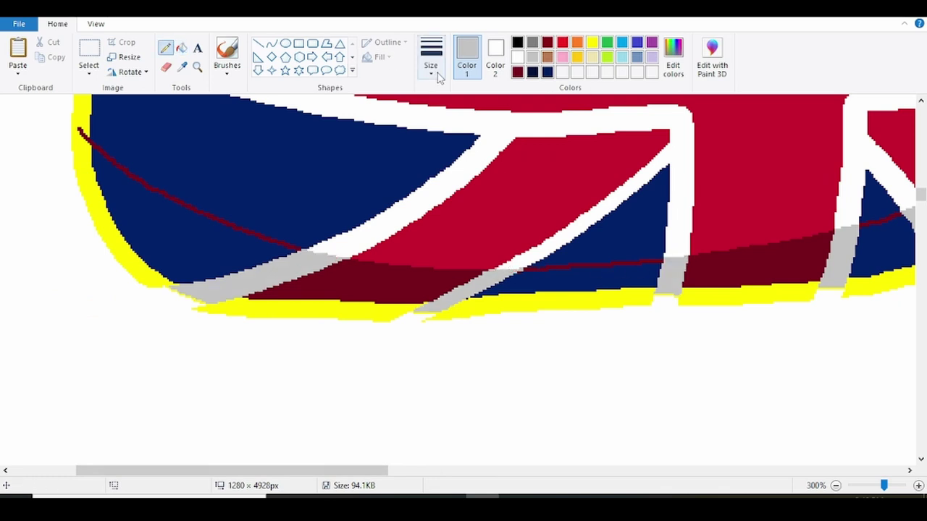
scroll(94, 217, "down", 1, "ctrl")
scroll(93, 217, "up", 2)
mouse_move(105, 317)
left_mouse_down()
mouse_move(244, 362)
mouse_move(726, 333)
left_mouse_up()
left_click(181, 48)
left_click(420, 335)
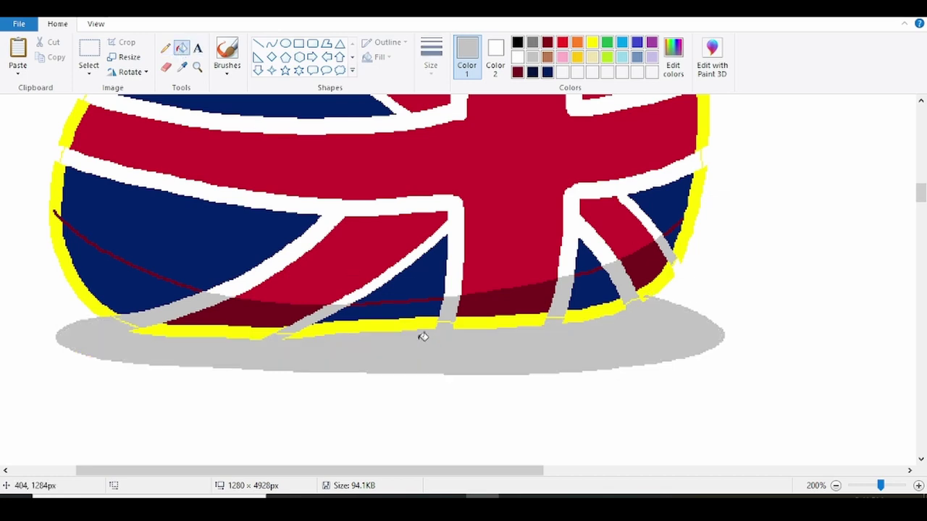
Step: Sample the dark navy shade and fill the blue areas below the shading curve, recolouring the curve where it crosses blue
left_click(181, 67)
scroll(241, 169, "up", 4)
left_click(196, 323)
scroll(196, 323, "down", 1, "ctrl")
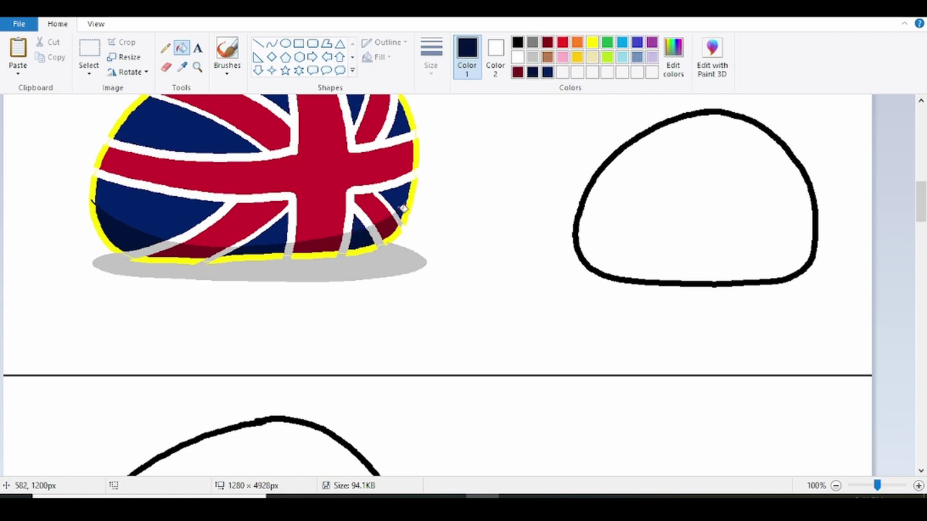
Step: Move the black ball outline from the panel below onto the UK ball so it covers the yellow outline
scroll(403, 210, "up", 3)
left_click(89, 51)
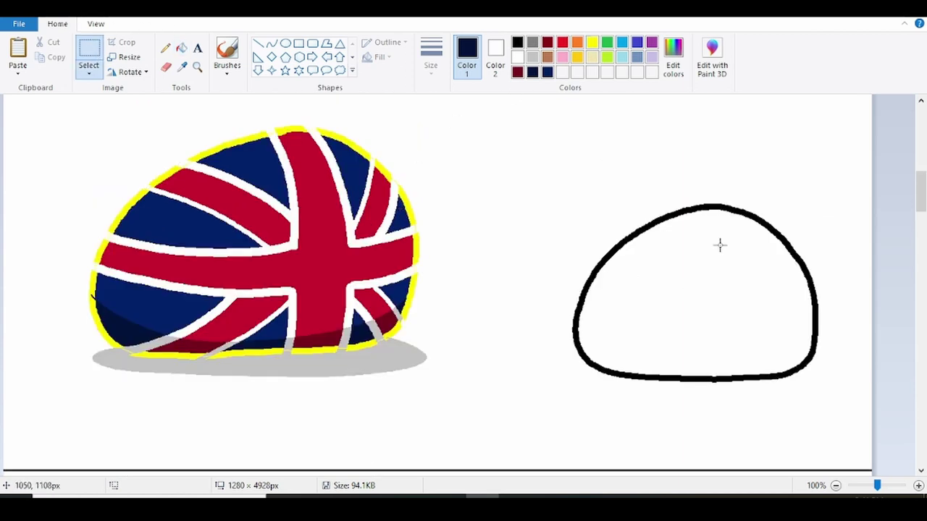
scroll(719, 244, "down", 5)
left_click_drag(456, 381, 56, 116)
key("Delete")
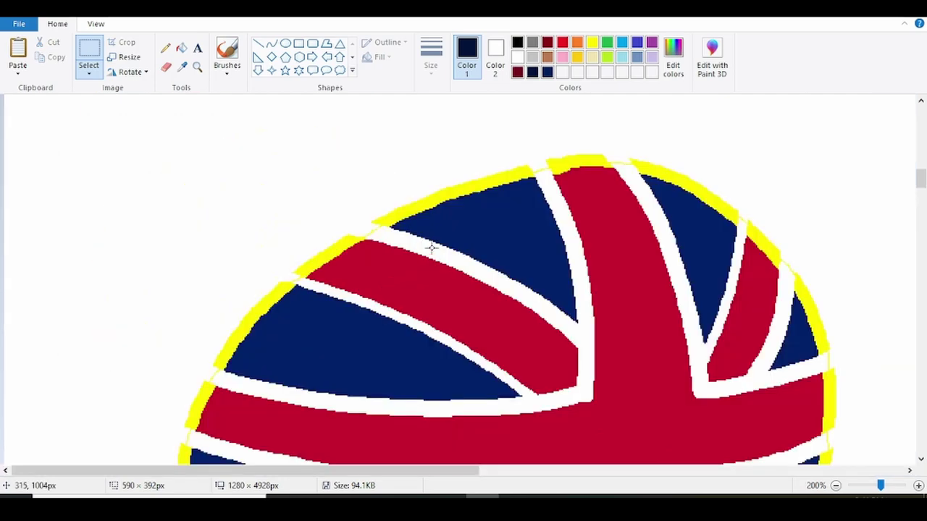
mouse_move(430, 244)
left_mouse_down()
mouse_move(614, 240)
mouse_move(633, 252)
mouse_move(601, 246)
left_mouse_up()
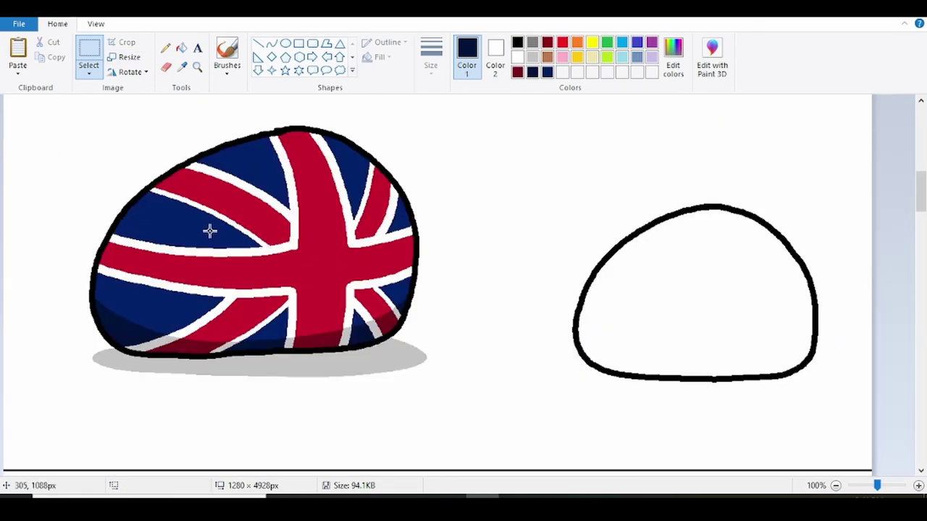
Step: Move the UK ball towards its panel's lower-left corner and the empty ball outline slightly down and to the right
scroll(210, 231, "down", 1)
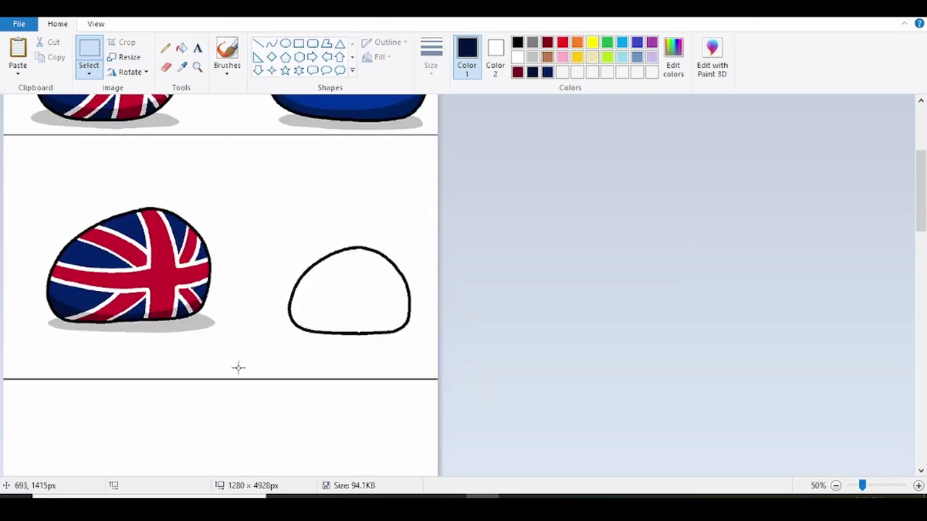
left_click_drag(230, 339, 17, 182)
left_click_drag(140, 241, 115, 276)
left_click(243, 224)
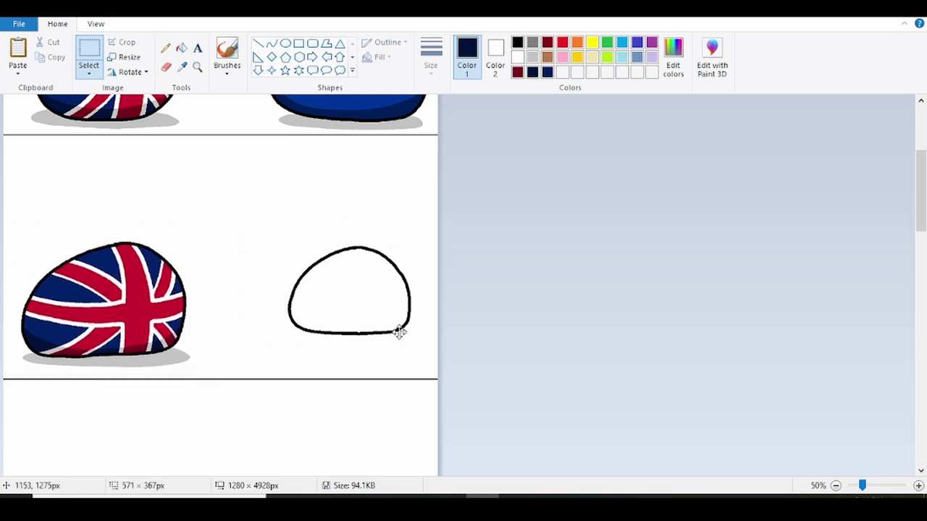
left_click_drag(399, 331, 407, 353)
left_click(166, 48)
left_click(111, 54)
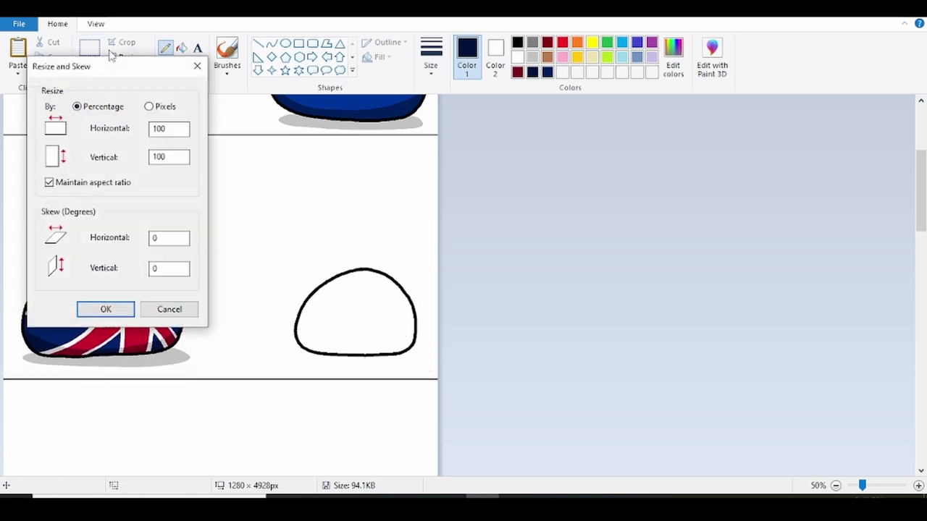
left_click(197, 66)
Step: Copy the empty ball outline and place the duplicate directly above the original in the second panel
left_click(90, 51)
left_click_drag(282, 252, 438, 369)
key("ctrl+c")
key("ctrl+v")
mouse_move(71, 174)
left_mouse_down()
mouse_move(334, 213)
mouse_move(344, 205)
left_mouse_up()
left_click(166, 259)
Step: Draw a wide black hat brim with upturned ends across the top of the UK ball
scroll(166, 258, "up", 2)
left_click(166, 49)
left_click(430, 58)
left_click(425, 181)
scroll(360, 186, "down", 1)
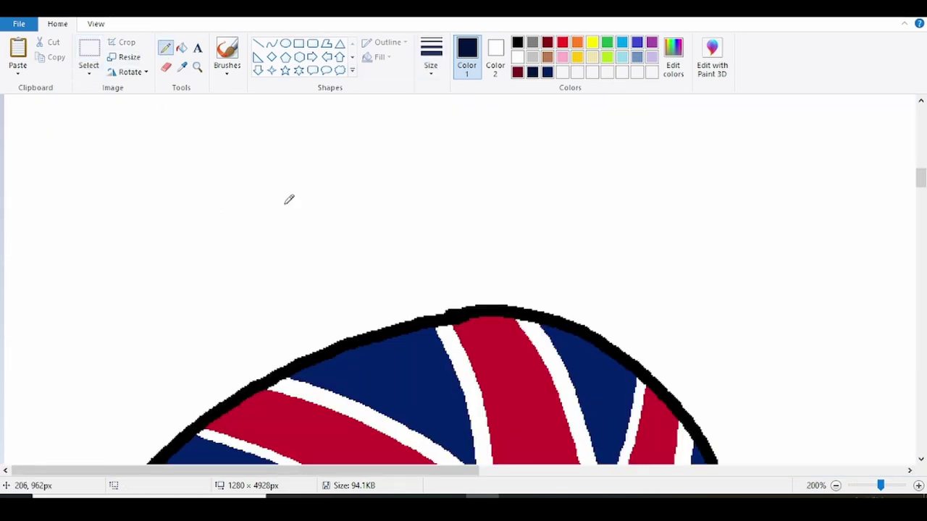
left_click_drag(166, 343, 535, 391)
key("ctrl+z")
left_click(532, 42)
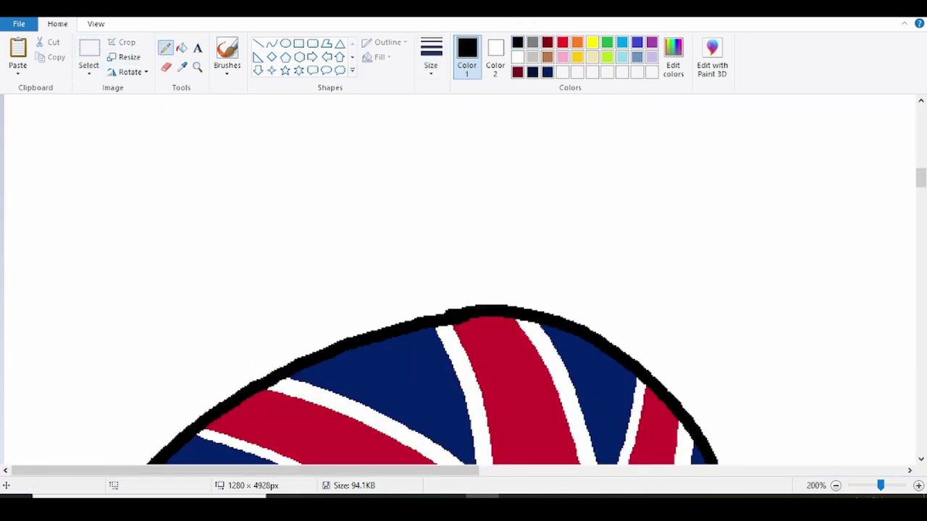
mouse_move(159, 323)
left_mouse_down()
mouse_move(514, 394)
mouse_move(743, 355)
mouse_move(749, 264)
mouse_move(521, 306)
mouse_move(262, 254)
mouse_move(157, 280)
mouse_move(174, 322)
left_mouse_up()
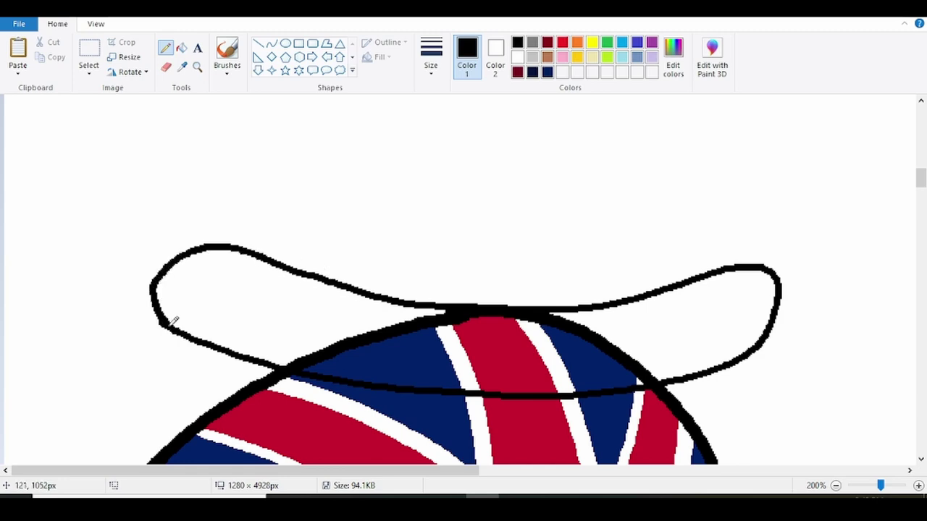
Step: Draw the flared crown of a top hat above the brim, with a vertical zigzag line for the highlight
scroll(174, 322, "down", 2, "ctrl")
scroll(184, 322, "up", 2, "ctrl")
mouse_move(604, 407)
left_mouse_down()
mouse_move(583, 353)
mouse_move(579, 152)
mouse_move(401, 251)
mouse_move(395, 397)
left_mouse_up()
mouse_move(510, 143)
left_mouse_down()
mouse_move(551, 170)
mouse_move(539, 208)
mouse_move(481, 236)
mouse_move(555, 281)
mouse_move(495, 305)
mouse_move(547, 340)
mouse_move(509, 369)
mouse_move(537, 392)
mouse_move(509, 403)
left_mouse_up()
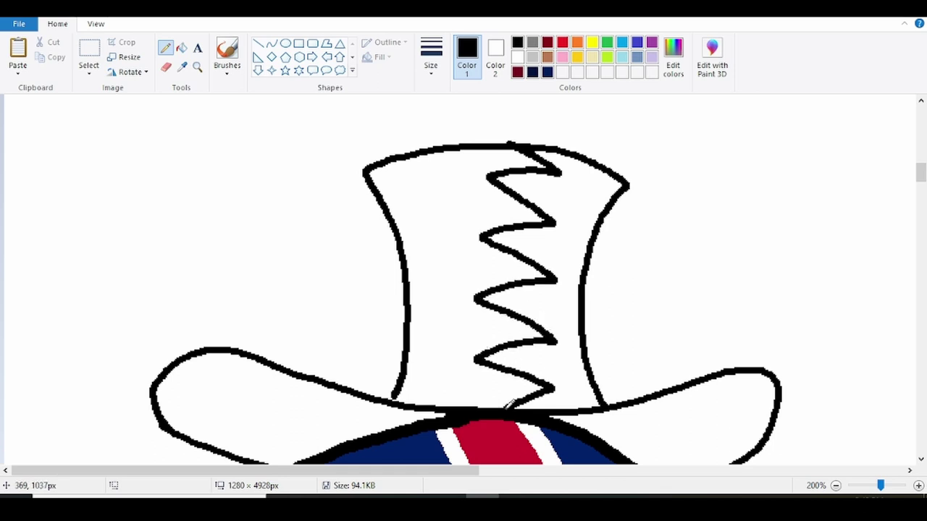
Step: Fill every section of the hat brim with black, including the parts overlapping the flag
left_click(181, 48)
scroll(442, 279, "down", 1, "ctrl")
left_click(279, 275)
left_click(321, 269)
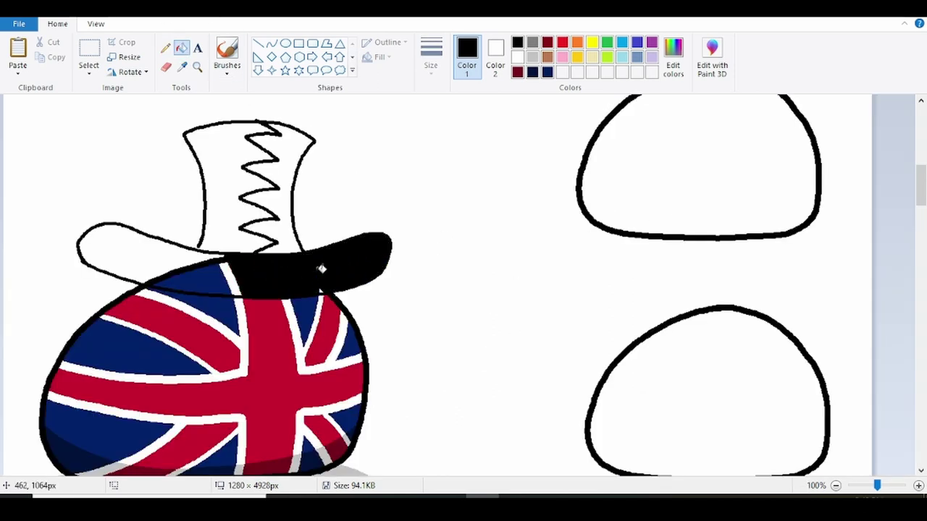
left_click(245, 282)
left_click(166, 251)
Step: Fill the hat crown black on the left of the zigzag and dark grey on the right
left_click(165, 48)
scroll(384, 256, "up", 1, "ctrl")
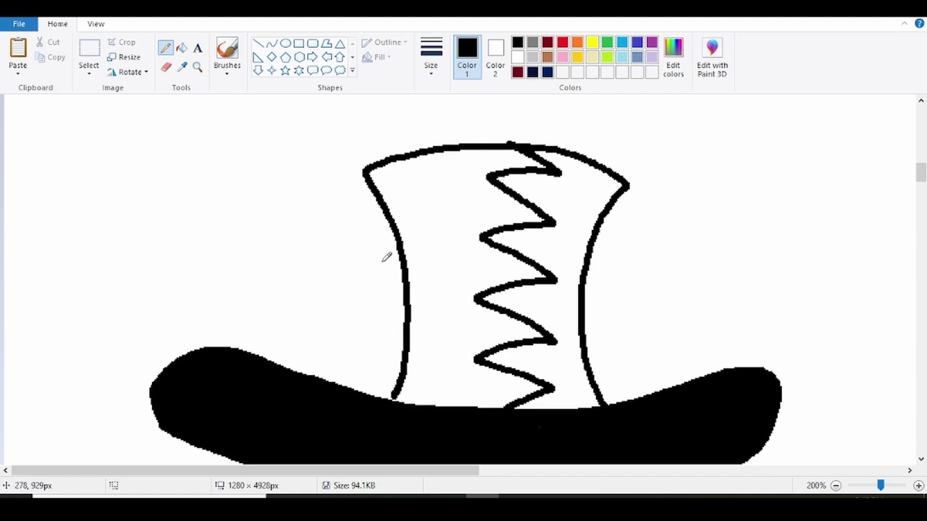
scroll(387, 232, "up", 3)
left_click(183, 47)
left_click(443, 160)
left_click(532, 42)
left_click(545, 137)
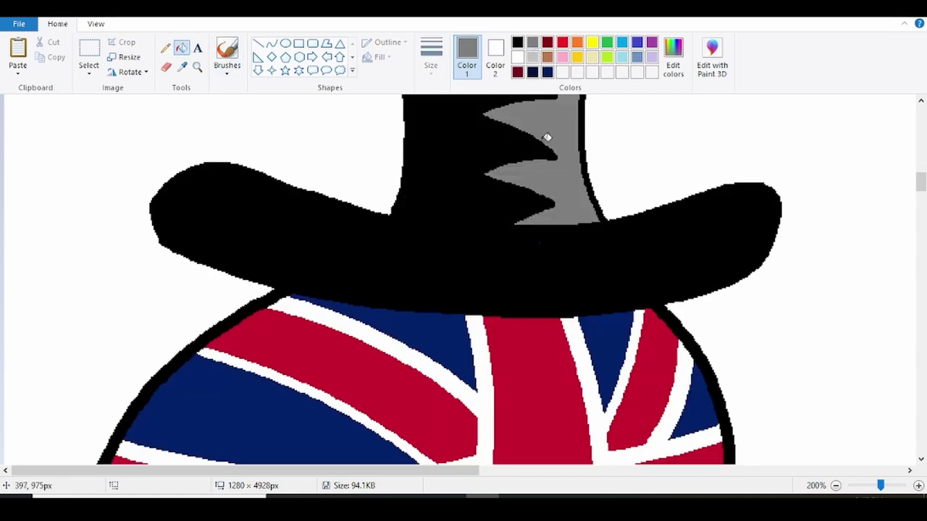
Step: Draw two round black eye outlines on the UK ball, one on each side of the flag's vertical red stripe
scroll(544, 131, "down", 1, "ctrl")
left_click(518, 42)
left_click(166, 47)
scroll(376, 210, "up", 2, "ctrl")
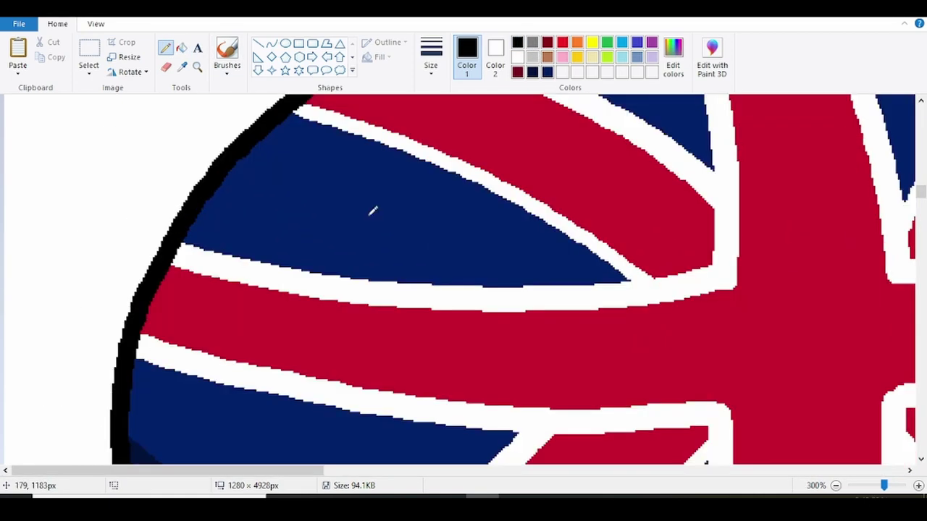
mouse_move(656, 190)
left_mouse_down()
mouse_move(590, 318)
mouse_move(684, 187)
left_mouse_up()
scroll(595, 246, "down", 2, "ctrl")
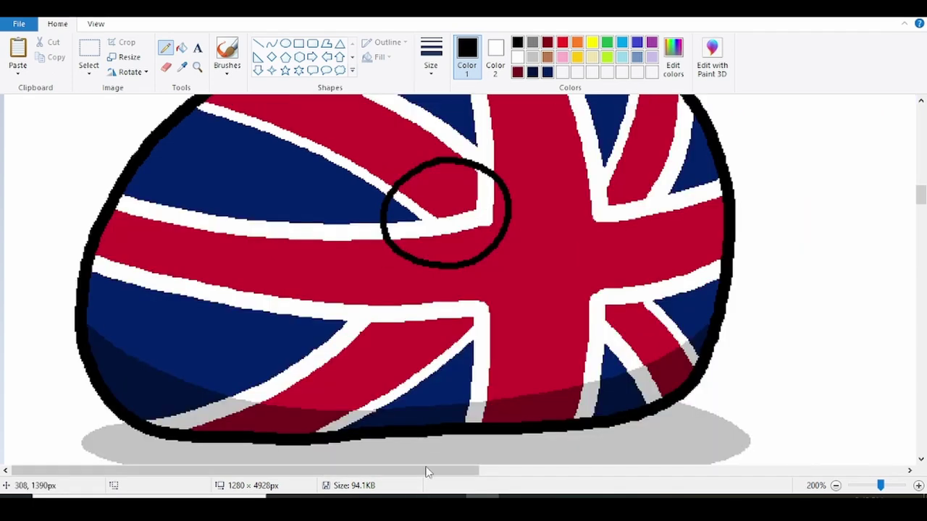
scroll(489, 337, "up", 2, "ctrl")
mouse_move(624, 175)
left_mouse_down()
mouse_move(691, 274)
mouse_move(641, 169)
left_mouse_up()
key("ctrl+z")
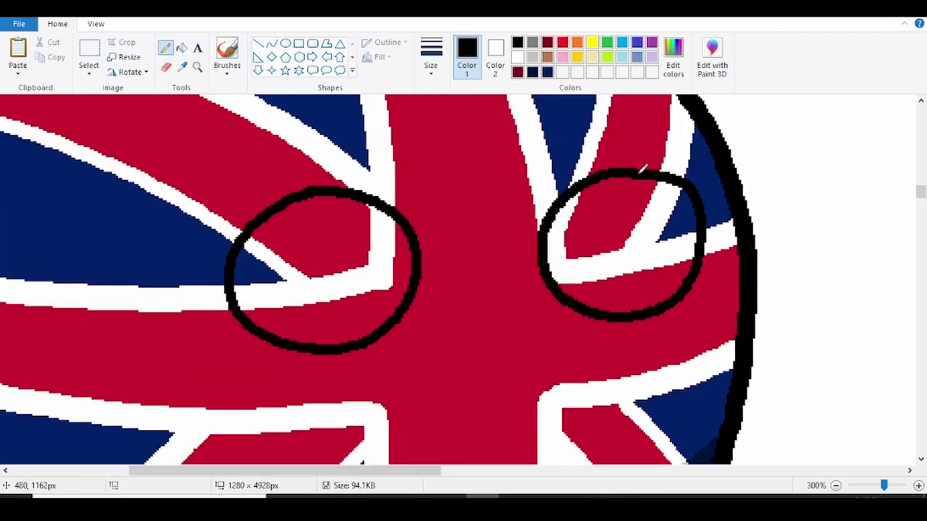
Step: Draw thin black curved creases beside the inner lower edges of both UK eyes using a thinner line
left_click(432, 57)
left_click(394, 132)
scroll(470, 170, "down", 1)
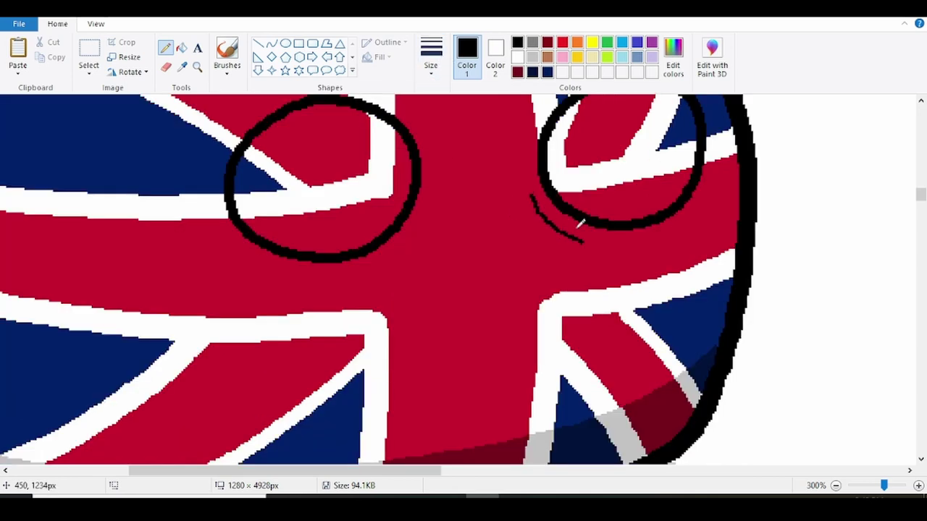
Step: Fill every flag section inside both UK eye outlines with white
left_click(182, 48)
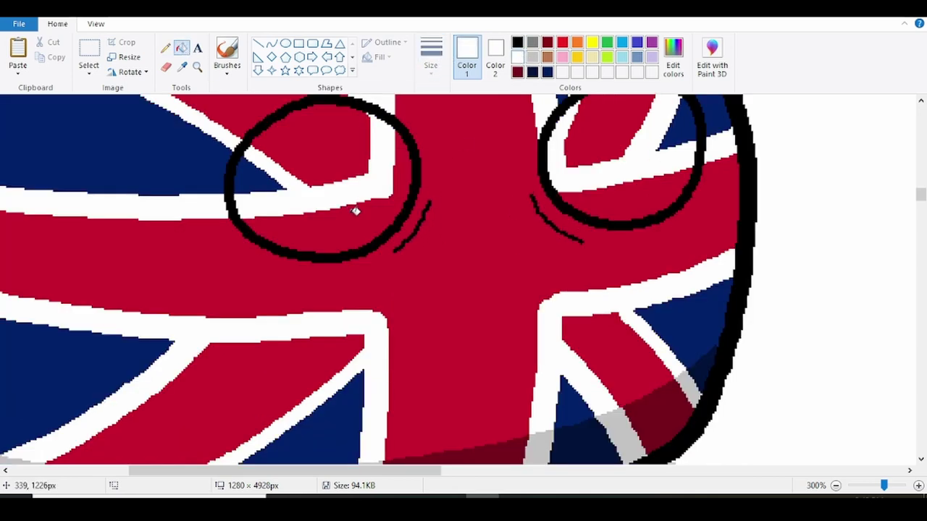
left_click(355, 212)
left_click(260, 177)
scroll(536, 220, "up", 1)
left_click(608, 224)
left_click(634, 279)
left_click(671, 229)
scroll(594, 238, "down", 1)
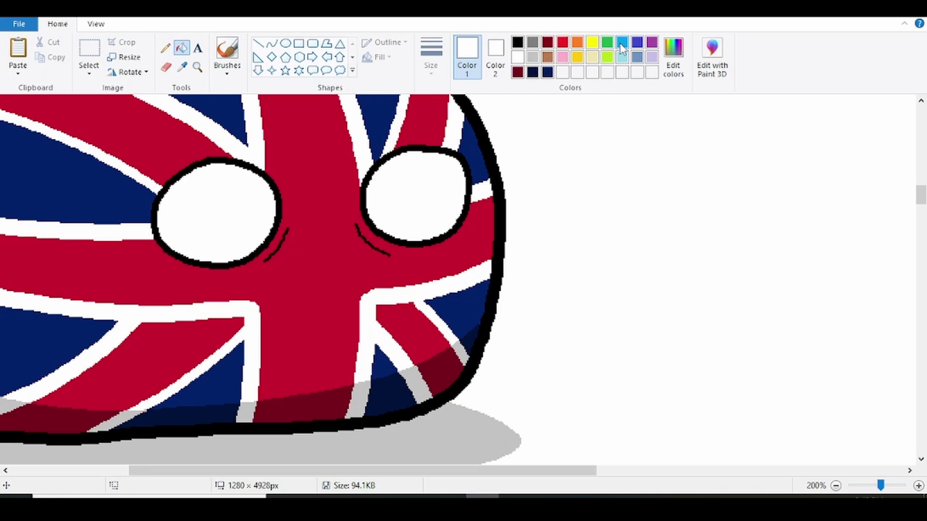
Step: Fill the UK ball's right eye with pale turquoise and draw a thick white zigzag glare across it
left_click(622, 55)
left_click(416, 195)
left_click(166, 47)
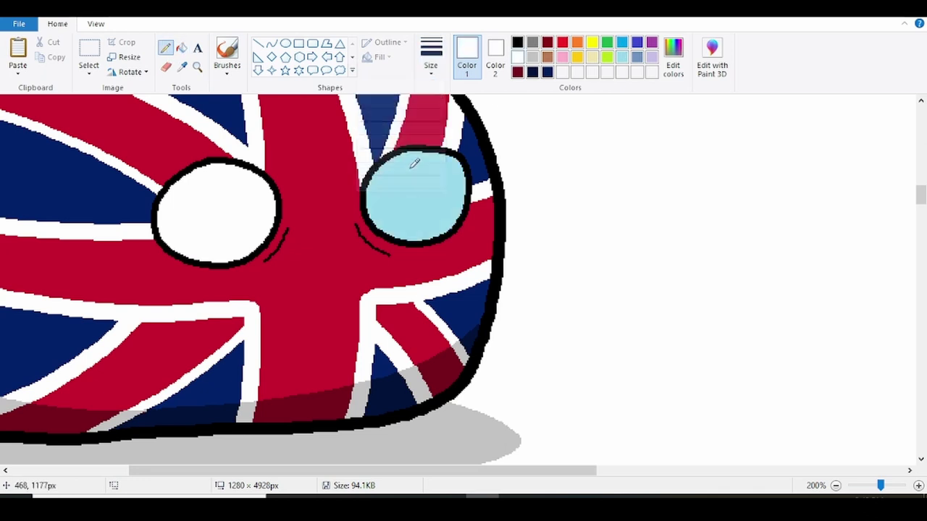
left_click_drag(422, 174, 395, 181)
key("ctrl+z")
left_click(430, 58)
left_click(422, 179)
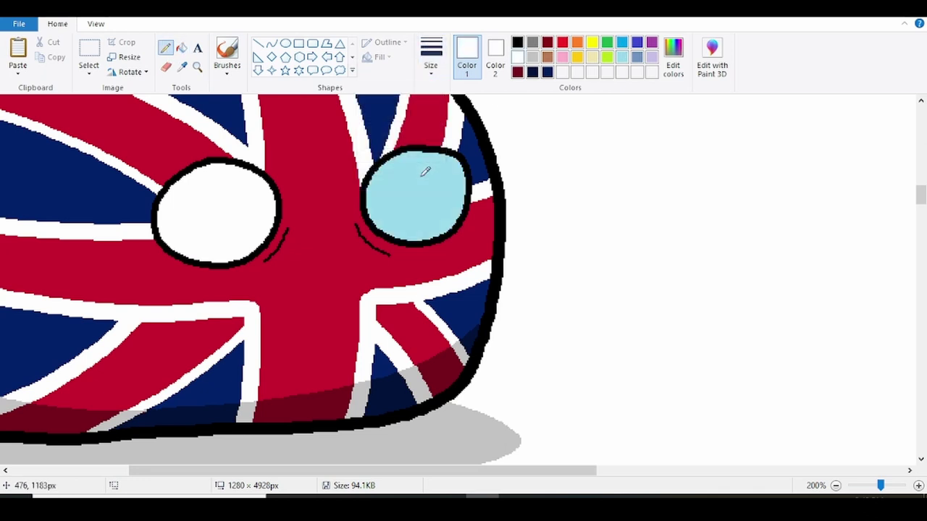
scroll(424, 172, "up", 1, "ctrl")
mouse_move(571, 230)
left_mouse_down()
mouse_move(586, 217)
mouse_move(630, 273)
mouse_move(668, 275)
left_mouse_up()
Step: Recolour the right eye's outline yellow as a monocle and draw a yellow cord curving to the ball's edge
left_click(181, 48)
left_click(655, 173)
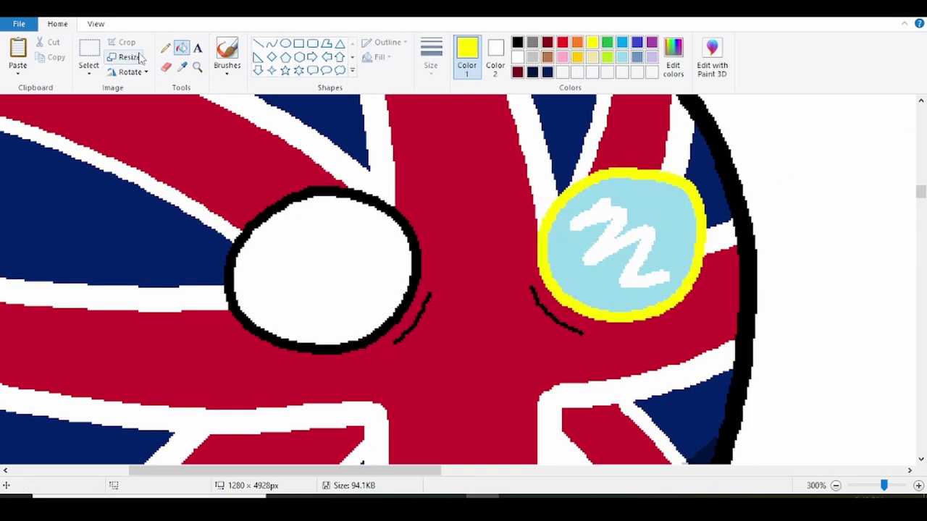
left_click(166, 48)
left_click(431, 56)
left_click(425, 177)
left_click_drag(687, 316, 738, 376)
scroll(683, 296, "up", 1)
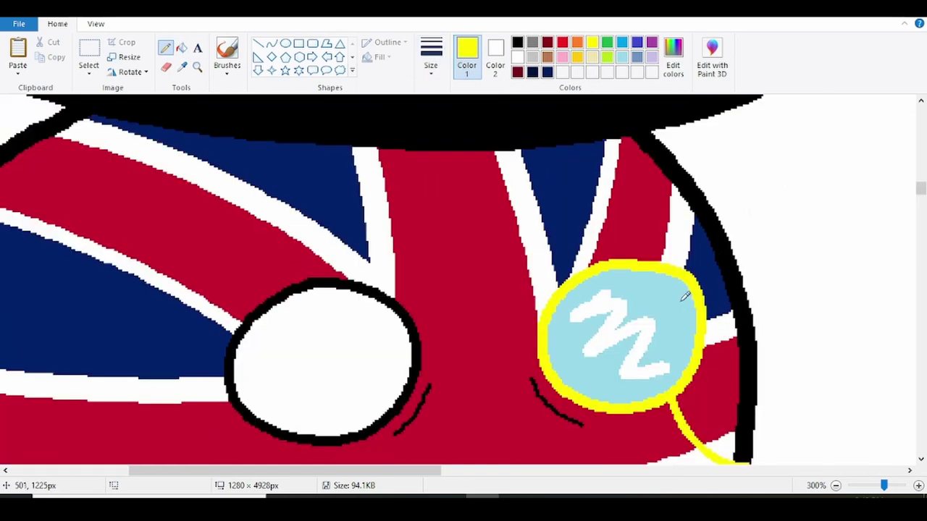
Step: Sample the red from the Canadian flag reference image below the panels
scroll(229, 240, "down", 3, "ctrl")
scroll(218, 218, "up", 2)
left_click(181, 67)
scroll(186, 225, "down", 8)
left_click(173, 158)
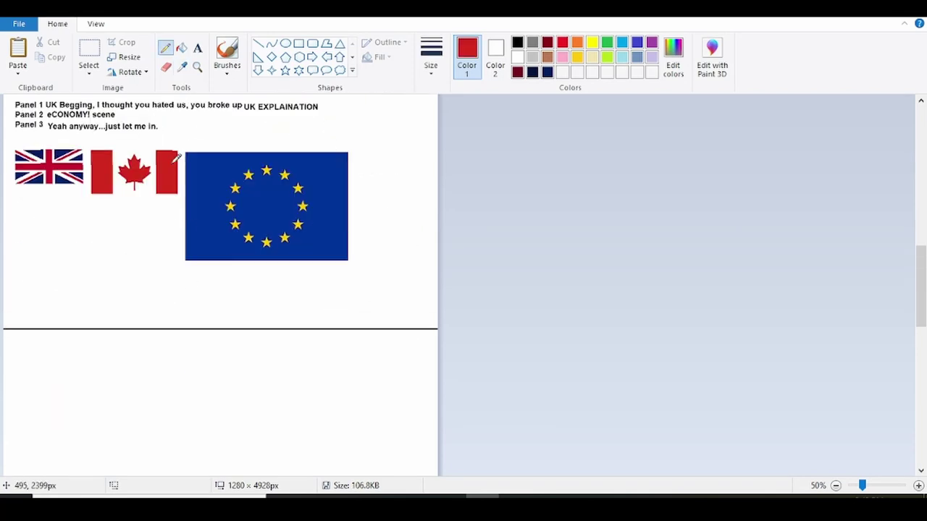
Step: Draw two curved red stripe lines from top to bottom inside the lower empty ball for Canada's flag bands
scroll(178, 157, "up", 5)
left_click(197, 68)
left_click(413, 198)
left_click(724, 203)
left_click(165, 48)
left_click(431, 57)
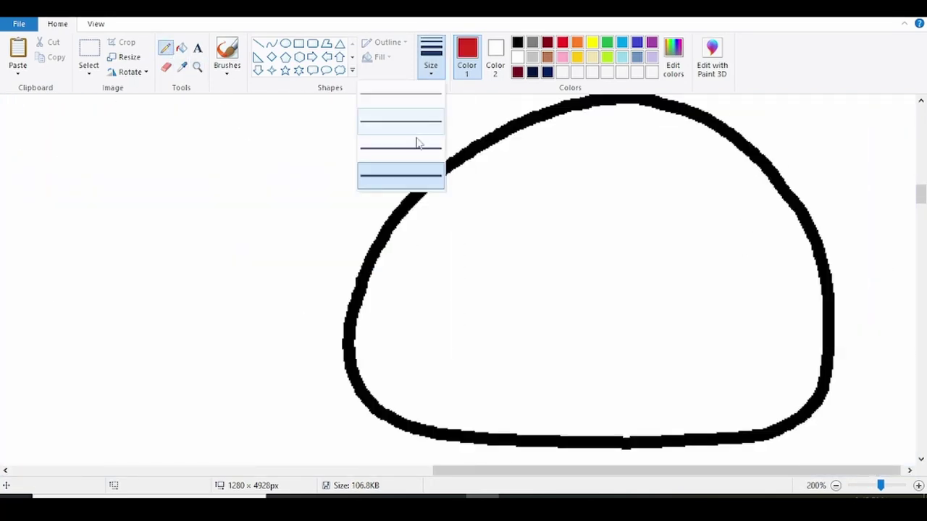
left_click(418, 141)
left_click_drag(707, 125, 610, 364)
mouse_move(507, 136)
left_mouse_down()
mouse_move(441, 248)
mouse_move(446, 435)
left_mouse_up()
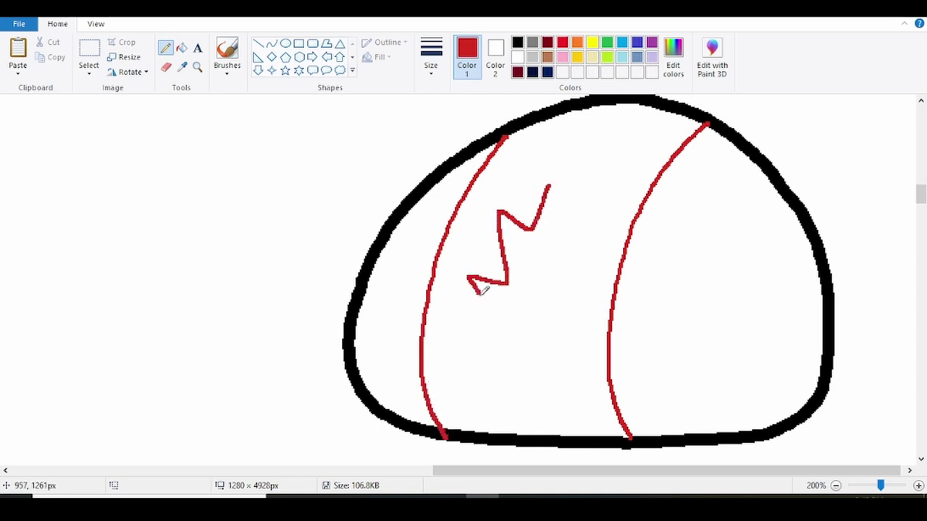
Step: Draw a maple leaf between the curved lines and fill the leaf and both outer bands with the flag red
left_click_drag(489, 343, 552, 362)
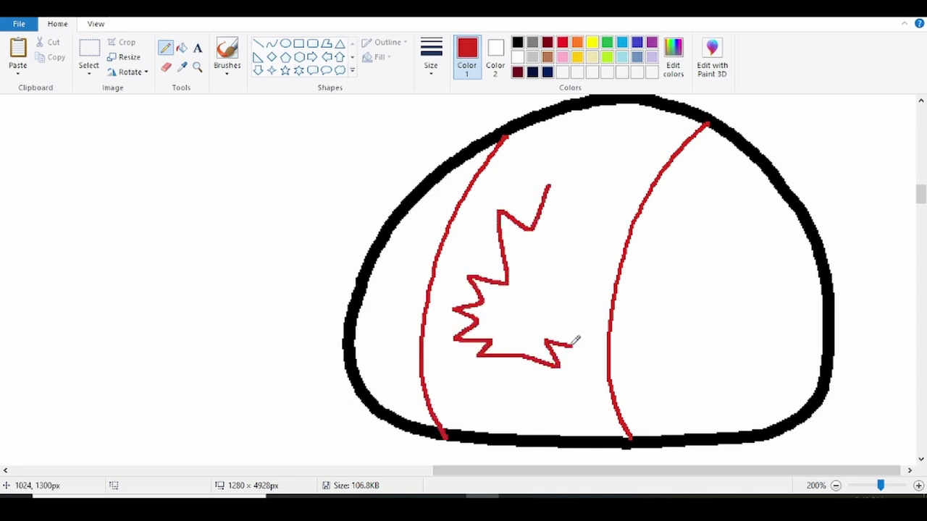
left_click_drag(559, 282, 569, 220)
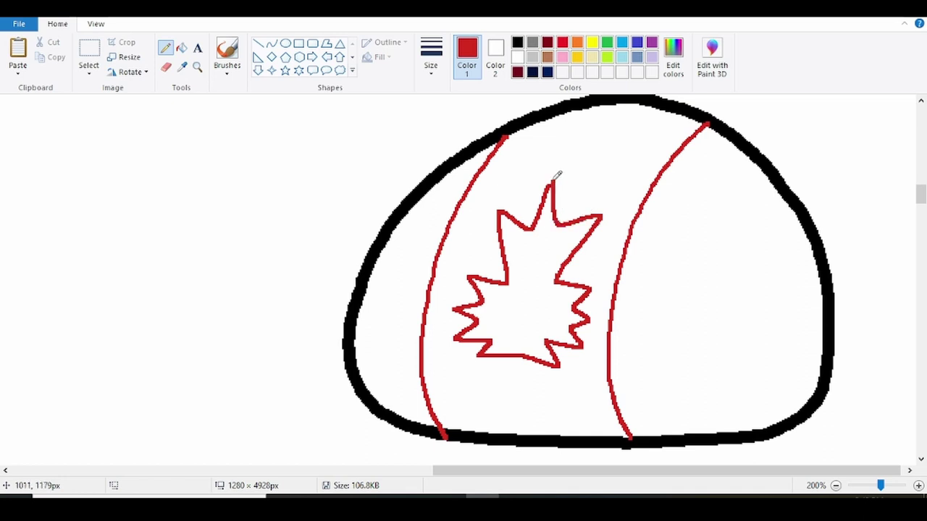
left_click(181, 48)
left_click(532, 290)
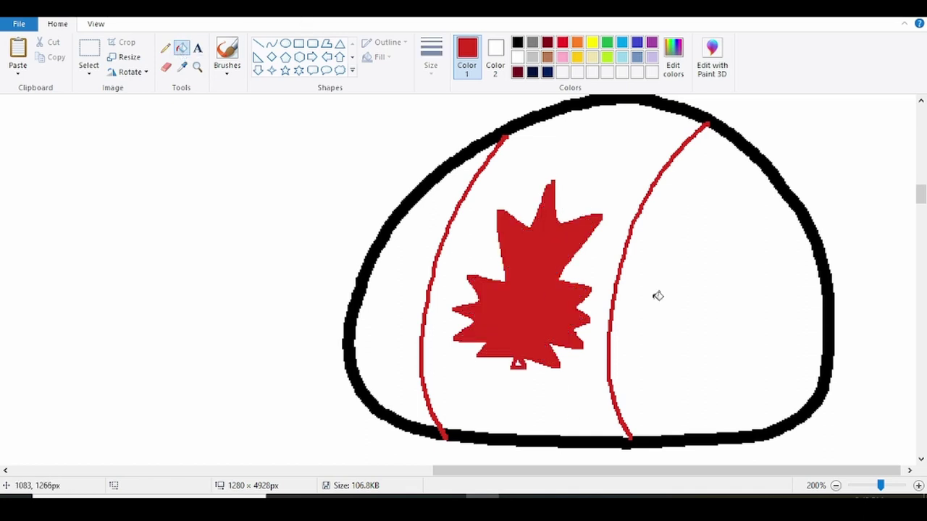
left_click(655, 296)
left_click(410, 301)
Step: Mix a dark red (RGB 146, 30, 20) and draw a curved shading line across the Canada ball's lower part
left_click(674, 67)
left_click(611, 246)
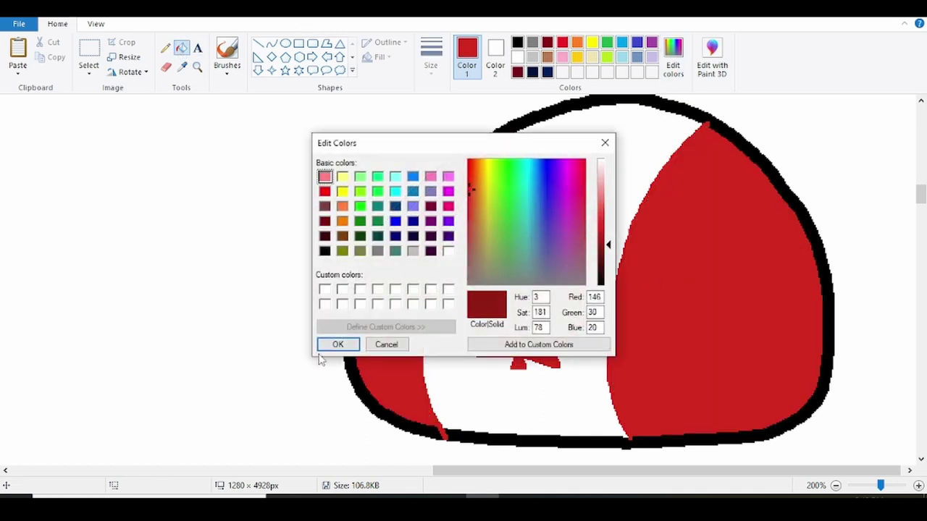
left_click(331, 346)
left_click(197, 68)
left_click(550, 396)
left_click(165, 48)
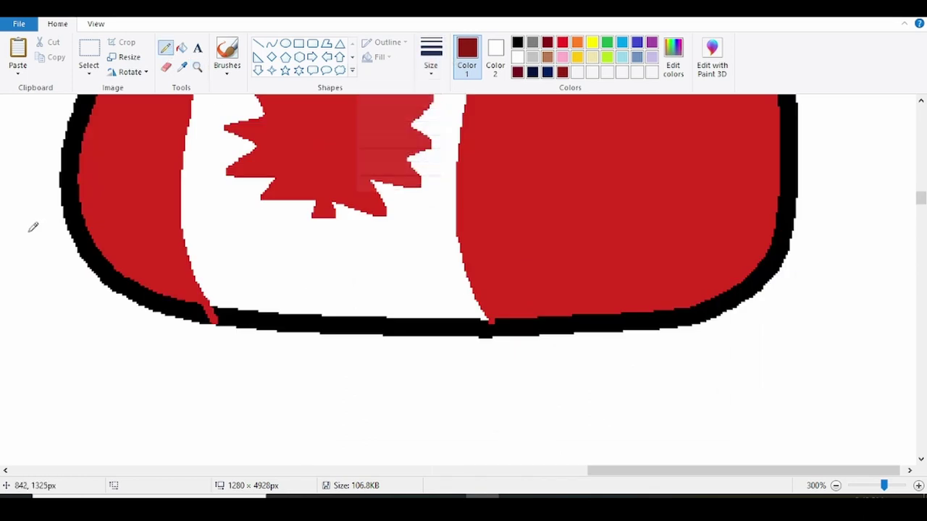
scroll(31, 224, "up", 3)
mouse_move(76, 241)
left_mouse_down()
mouse_move(289, 370)
mouse_move(738, 339)
left_mouse_up()
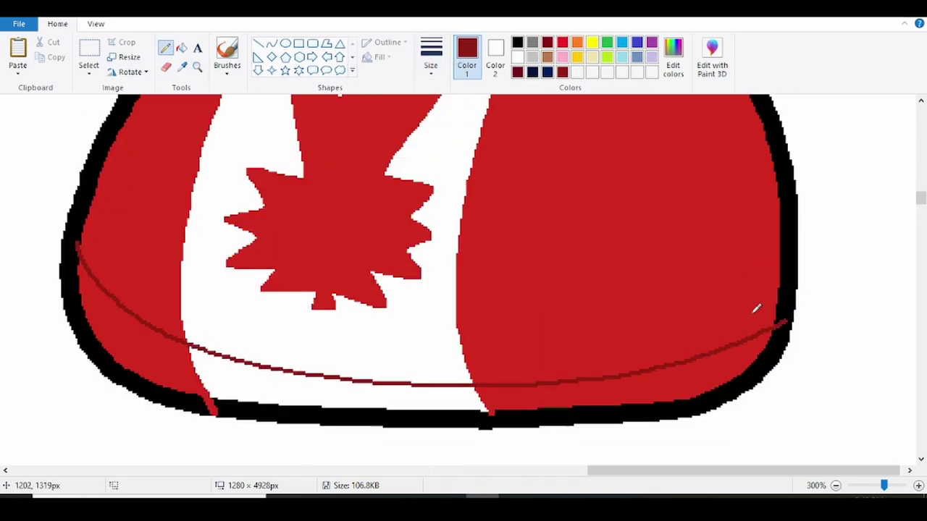
Step: Fill the parts of both red bands below the shading line with the dark red
left_click(181, 47)
left_click(147, 345)
left_click(540, 391)
Step: Mark both ends of the shading line within the white band with thick light grey dots
left_click(532, 58)
left_click(165, 48)
left_click(430, 58)
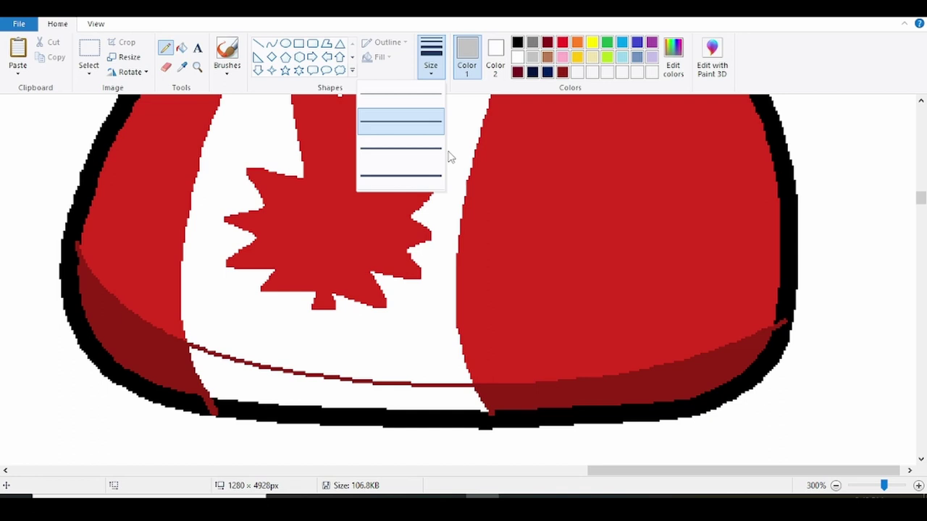
left_click(449, 157)
scroll(437, 258, "up", 4)
scroll(436, 258, "down", 4)
left_click(437, 218)
scroll(436, 220, "down", 2)
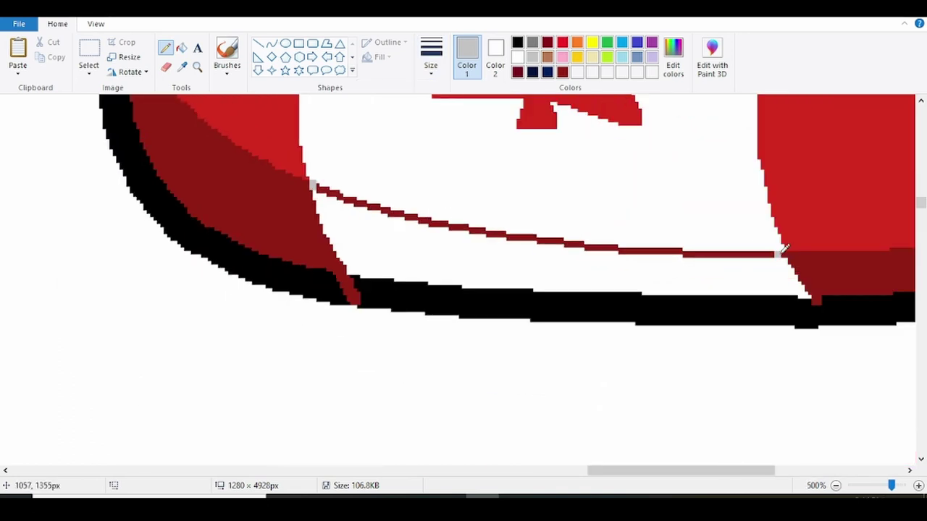
Step: Draw and fill a light grey ground shadow under the Canada ball, and shade the white band's lower strip and line light grey
scroll(784, 249, "down", 2)
mouse_move(156, 289)
left_mouse_down()
mouse_move(529, 345)
mouse_move(729, 291)
left_mouse_up()
left_click(187, 50)
left_click(288, 335)
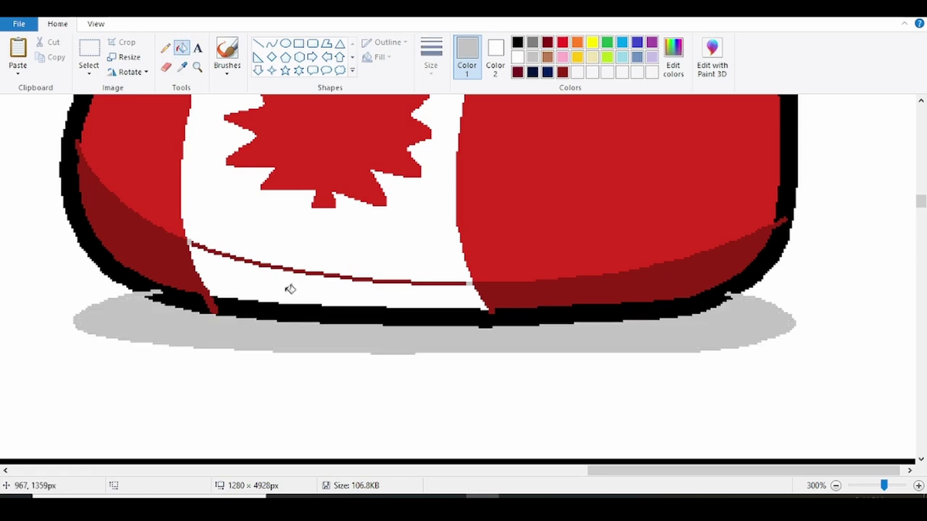
left_click(291, 289)
left_click(293, 271)
Step: Recolour the Canada ball's outline yellow and cut the spare empty ball outline above it
scroll(336, 273, "down", 2)
left_click(592, 43)
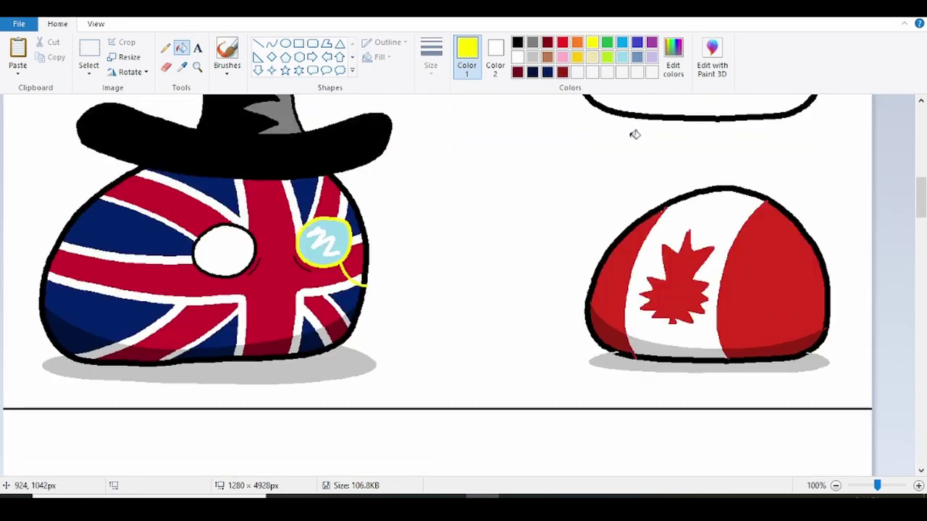
left_click(702, 191)
scroll(699, 191, "up", 1)
left_click(88, 49)
scroll(833, 319, "up", 1)
key("Delete")
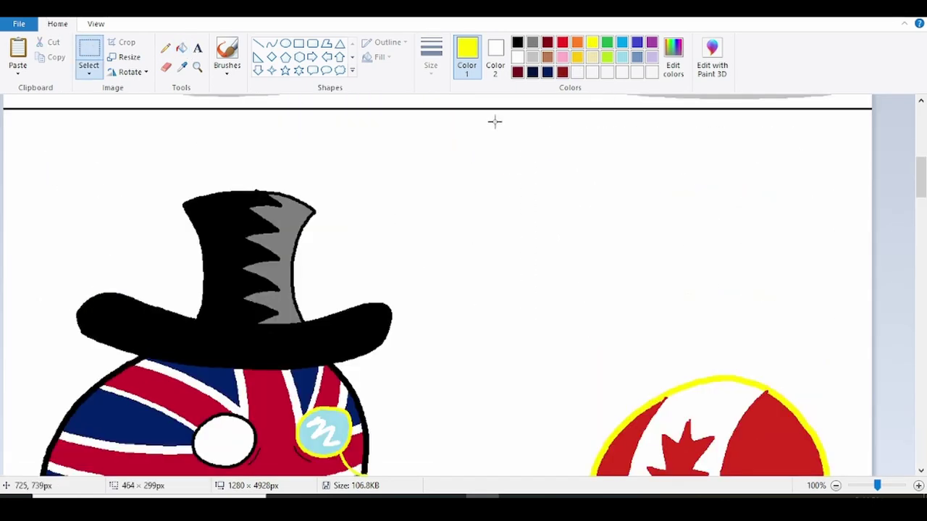
Step: Paste the black ball outline onto the Canada ball and align it to cover the yellow outline
left_click(198, 67)
left_click(617, 362)
left_click(618, 362)
key("ctrl+v")
left_click_drag(803, 192, 590, 249)
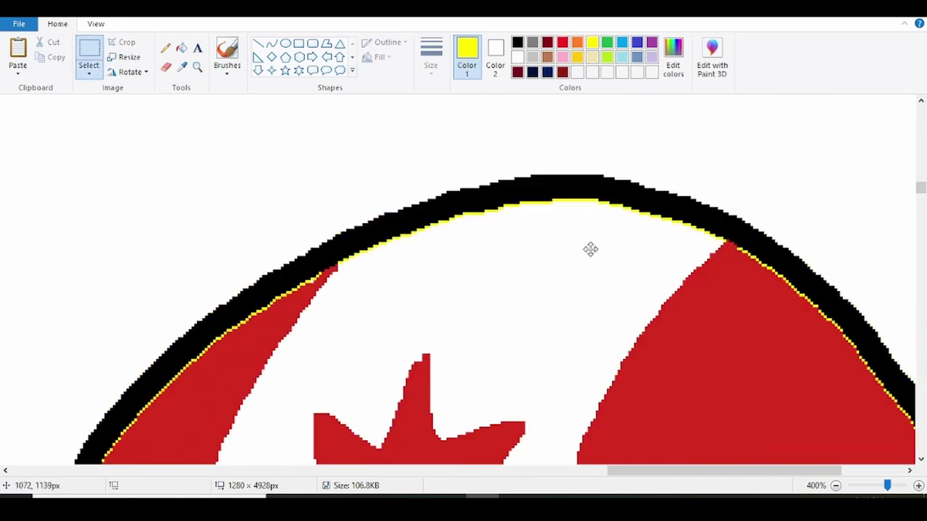
key("Down")
scroll(398, 137, "down", 3)
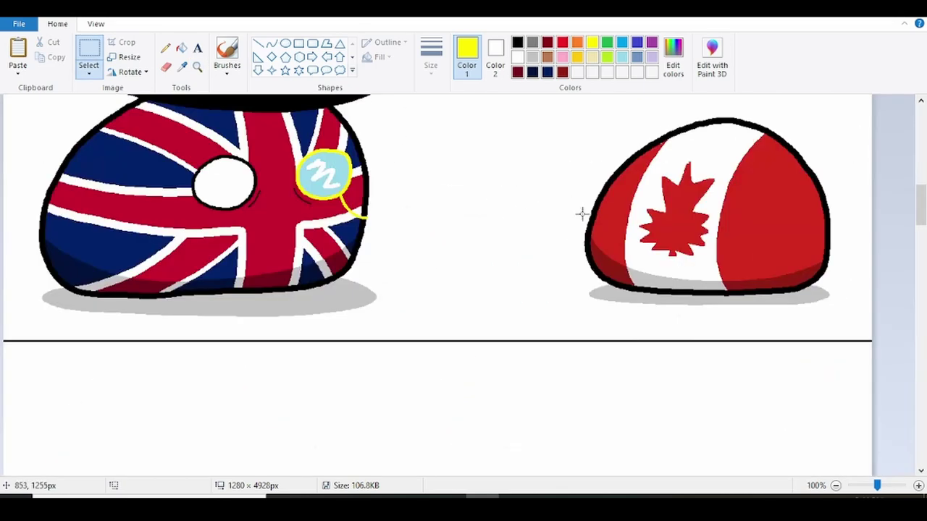
Step: Select the Canada ball and move it about 12 px right and 13 px down
scroll(583, 214, "up", 3)
left_click_drag(544, 194, 903, 414)
left_click_drag(698, 314, 709, 326)
Step: Draw thick black eye outlines on the Canada ball: a slanted half-moon left eye and a tilted oval right eye
left_click(518, 43)
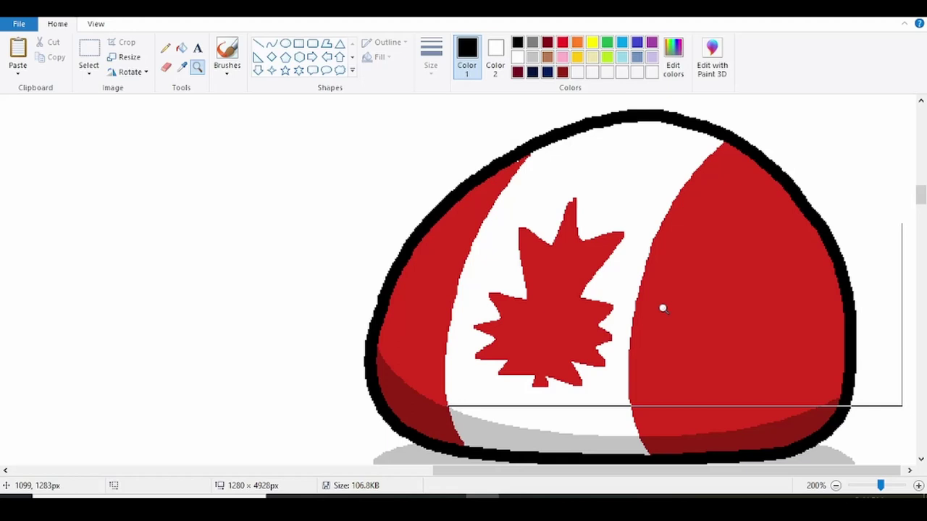
left_click(448, 279)
right_click(217, 149)
left_click(167, 48)
left_click(431, 60)
left_click(415, 170)
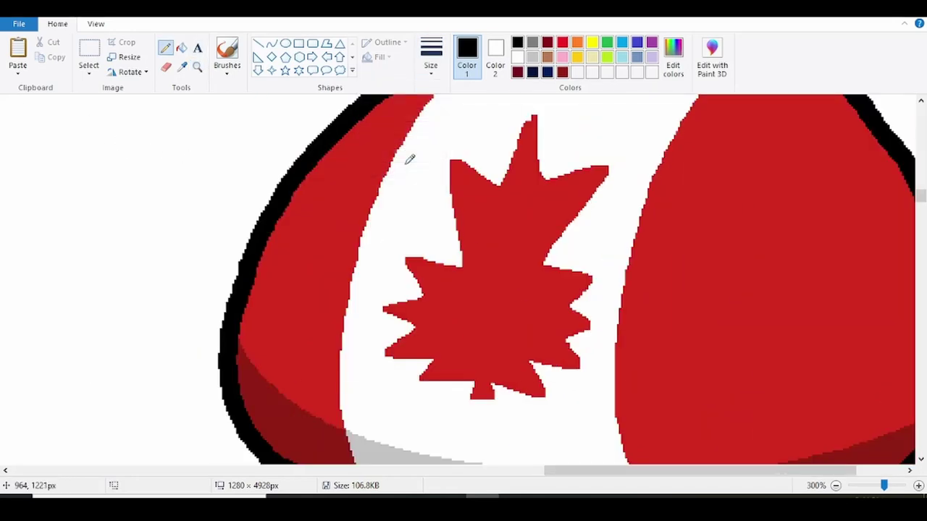
mouse_move(360, 152)
left_mouse_down()
mouse_move(441, 218)
mouse_move(339, 177)
mouse_move(360, 154)
left_mouse_up()
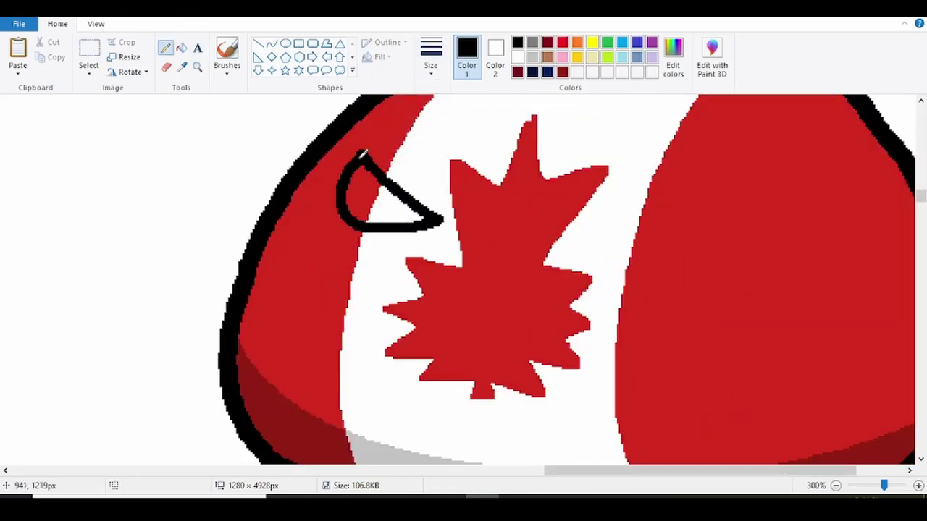
mouse_move(619, 157)
left_mouse_down()
mouse_move(554, 266)
mouse_move(621, 226)
mouse_move(630, 156)
left_mouse_up()
Step: Fill the inside of both Canada eyes with white
left_click(181, 48)
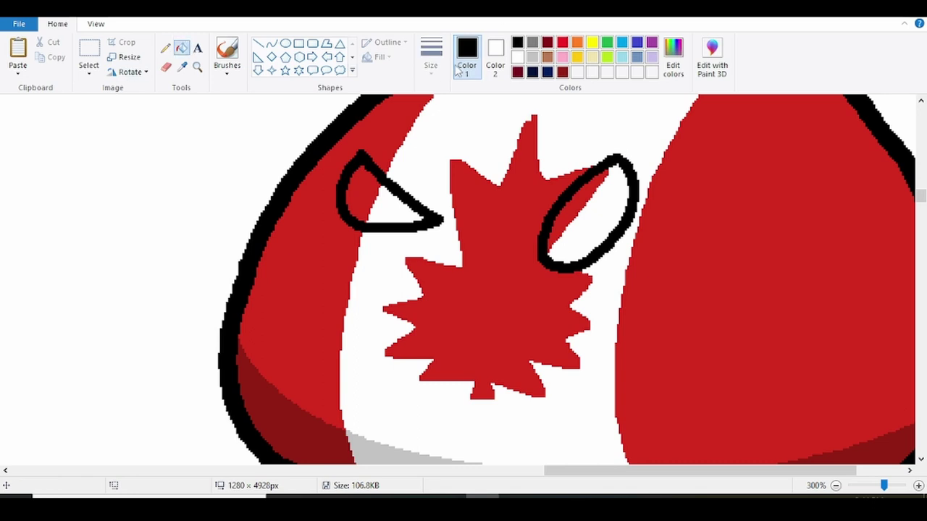
left_click(517, 57)
left_click(361, 190)
scroll(400, 237, "down", 4)
scroll(398, 238, "up", 1)
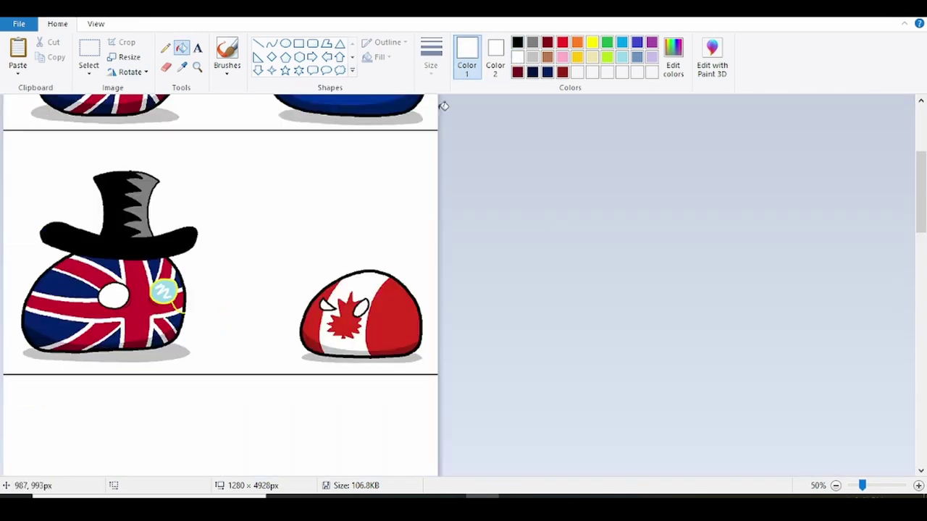
Step: Add the black caption "Hello dear boy, how are you managing the colony?" across the top of the second panel
left_click(517, 42)
left_click(197, 48)
left_click_drag(907, 314, 907, 315)
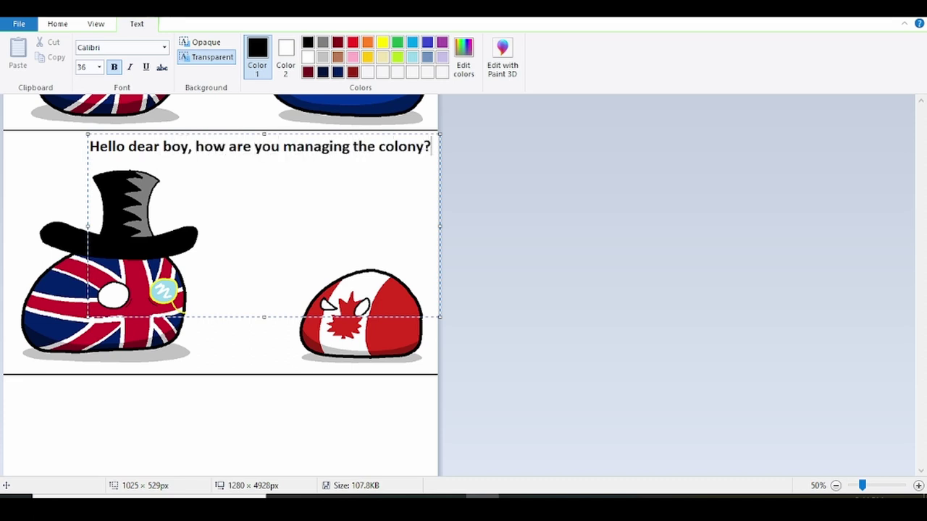
left_click_drag(262, 130, 216, 131)
left_click(492, 321)
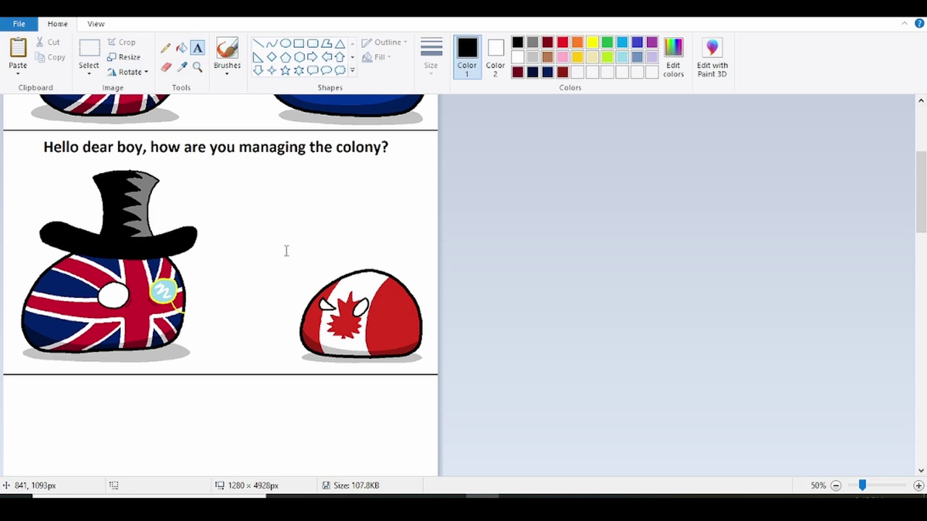
Step: Add the text "...What?" above the Canada ball, below the first caption
left_click_drag(244, 202, 872, 433)
left_click_drag(245, 318, 331, 319)
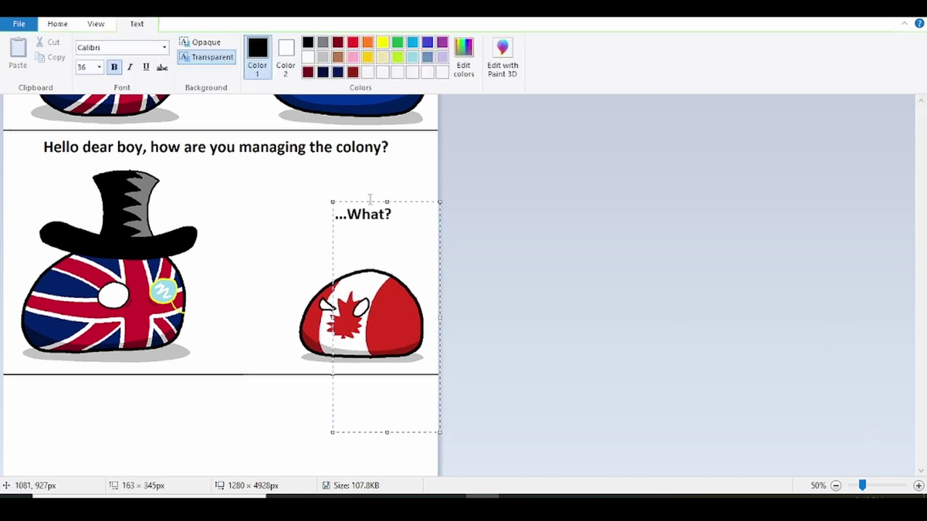
left_click_drag(367, 201, 356, 168)
left_click(207, 215)
Step: Add the text "The ECONOMY!" with "How are you managing the ECONOMY!" on two lines between the UK hat and Canada ball
left_click_drag(207, 216, 728, 345)
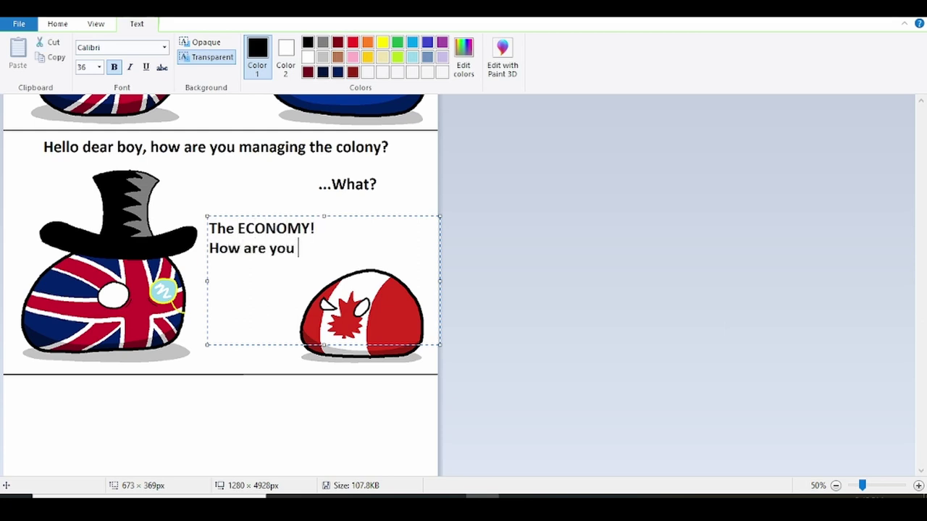
type("managing the ECONOMY!")
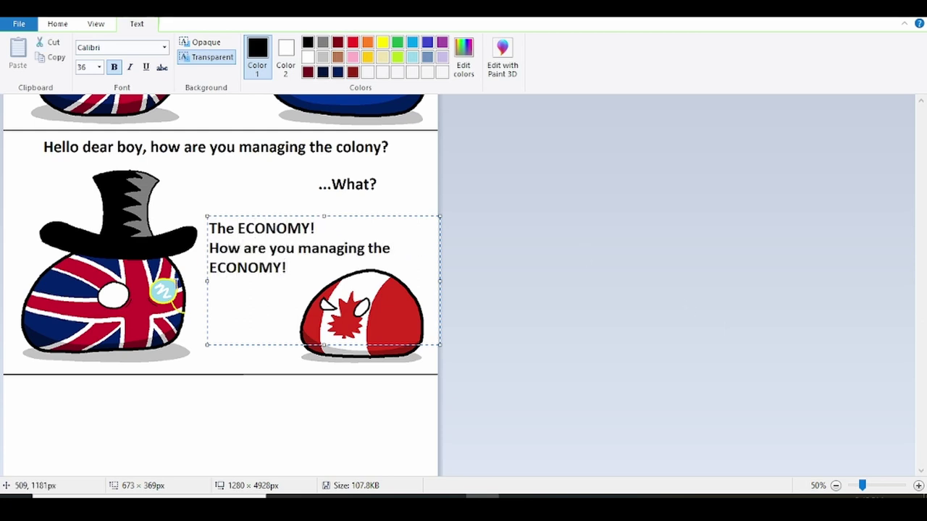
left_click_drag(207, 281, 158, 281)
left_click_drag(221, 215, 231, 182)
Step: Set the ECONOMY text to font size 33 and place it beside the top hat, under the first caption
key("ctrl+a")
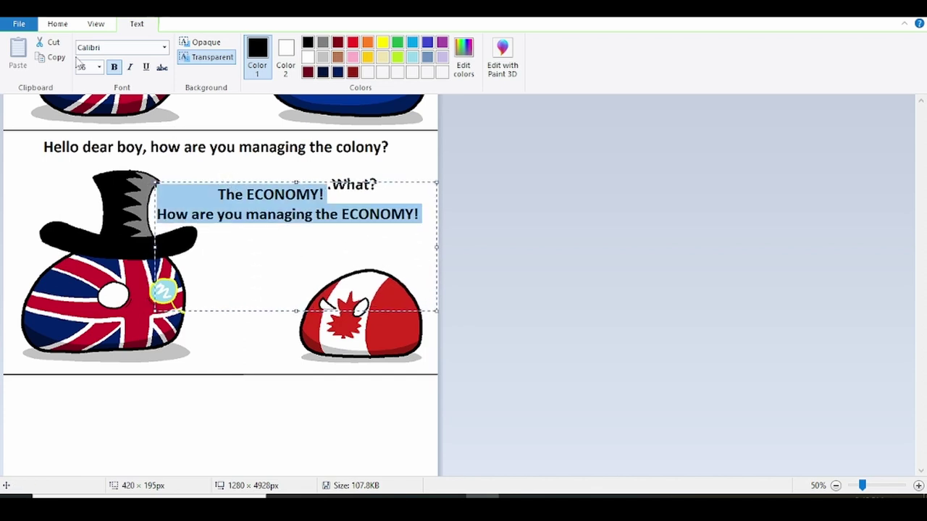
type("33")
key("Return")
left_click(266, 214)
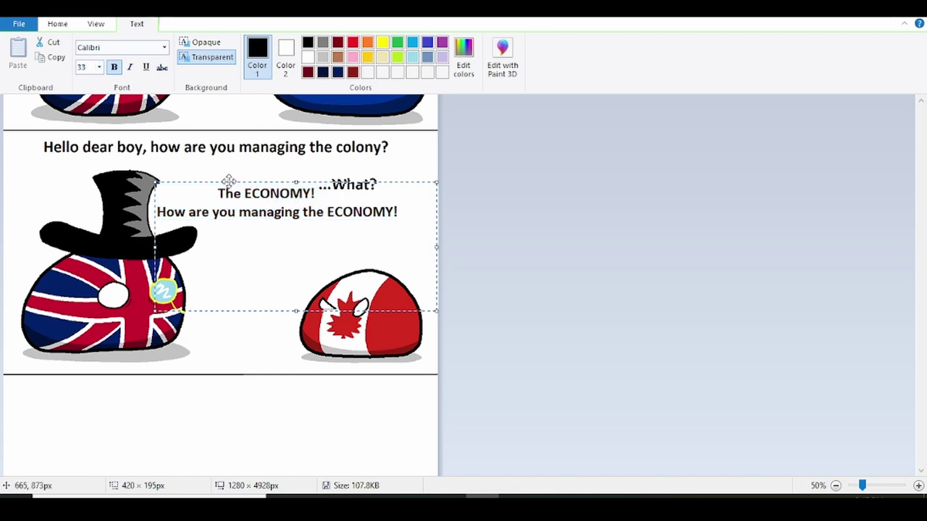
left_click_drag(228, 185, 229, 183)
left_click(244, 149)
Step: Move the "...What?" text up and to the right, clear of the ECONOMY lines
left_click(89, 52)
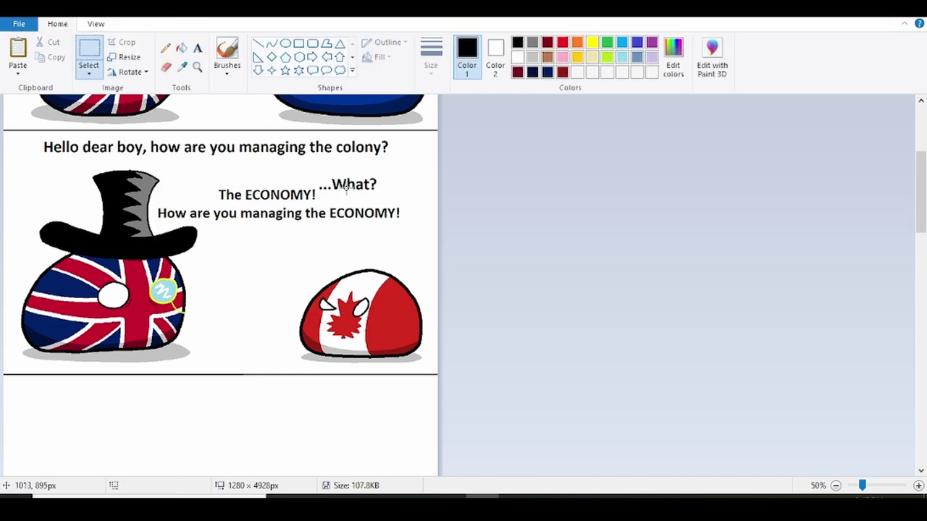
left_click(407, 195)
left_click_drag(320, 168, 354, 157)
Step: Draw navy speech lines linking the first caption to the ECONOMY text and that text to the UK ball
left_click(182, 66)
left_click(158, 150)
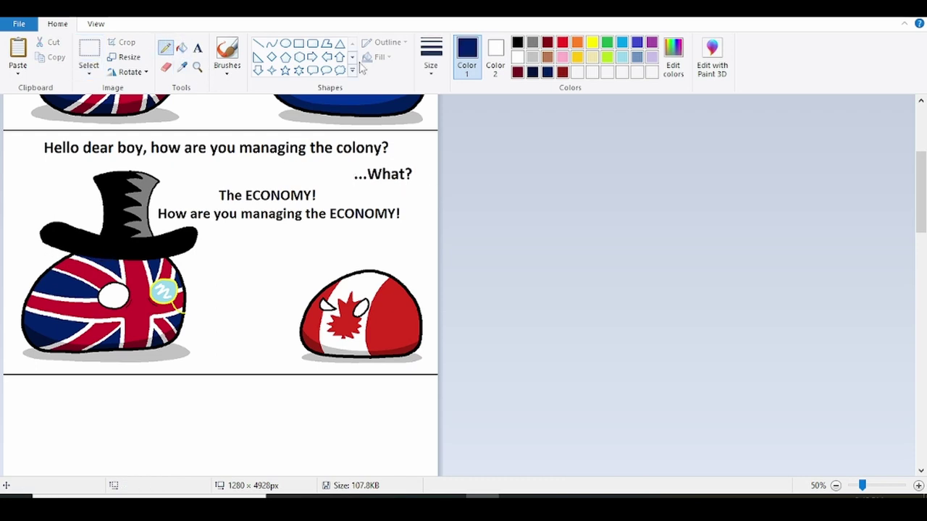
left_click(431, 54)
left_click(409, 180)
scroll(413, 170, "up", 1)
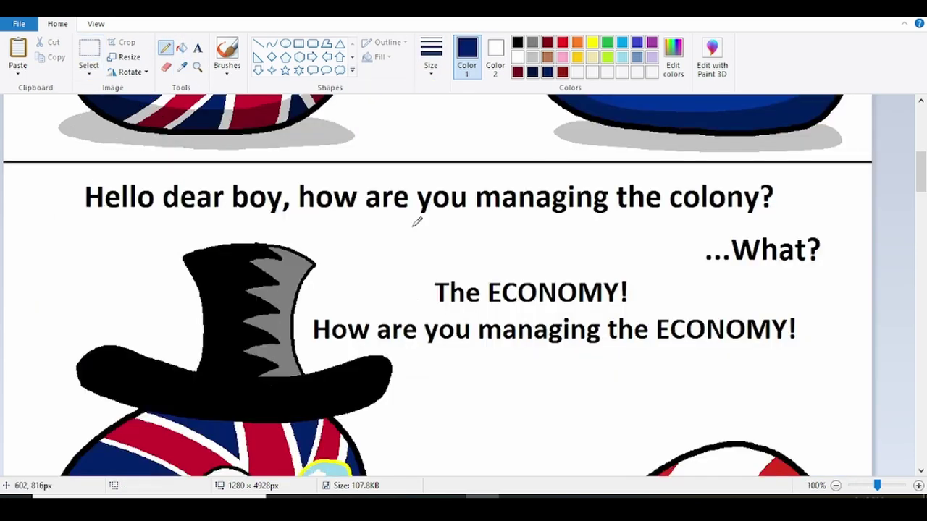
mouse_move(387, 432)
left_mouse_down()
mouse_move(488, 372)
mouse_move(513, 345)
left_mouse_up()
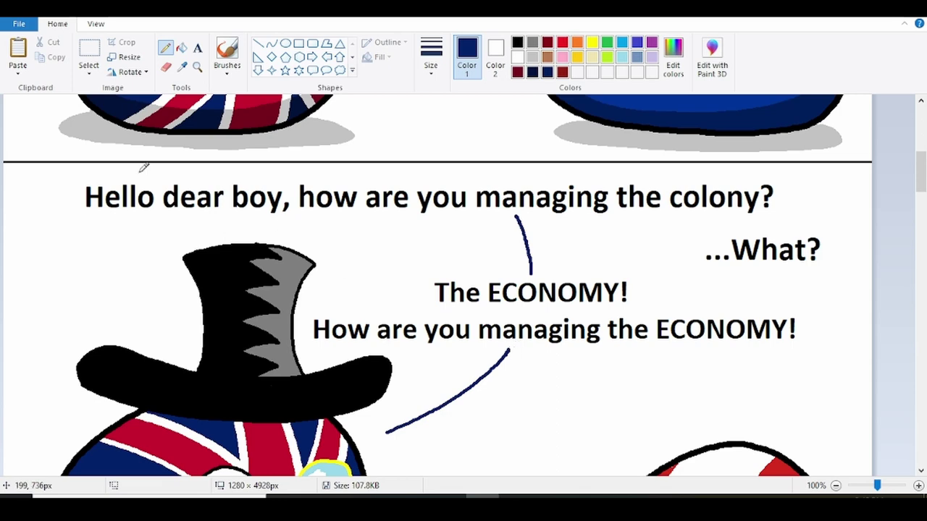
Step: Draw a curved speech line from "...What?" to the Canada ball in the red sampled from Canada
left_click(182, 67)
scroll(629, 288, "down", 2)
left_click(796, 327)
scroll(768, 330, "up", 1)
left_click_drag(787, 177, 821, 340)
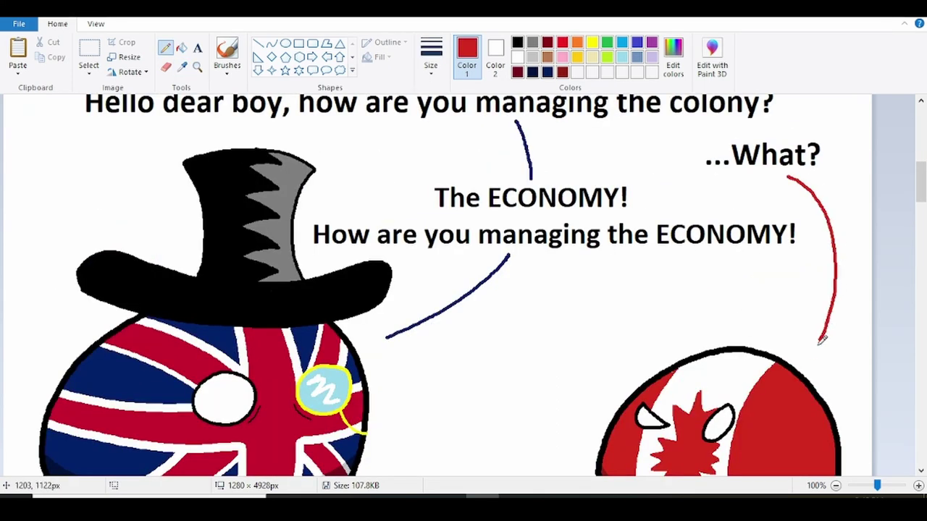
scroll(697, 334, "down", 1, "ctrl")
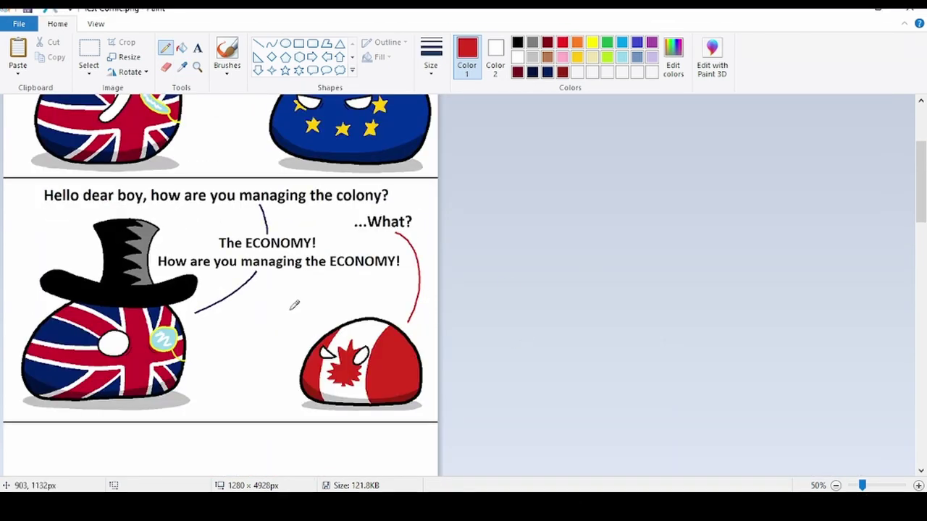
Step: Draw two thick black ball outlines side by side in the empty third panel
left_click(530, 43)
left_click(519, 42)
left_click(431, 61)
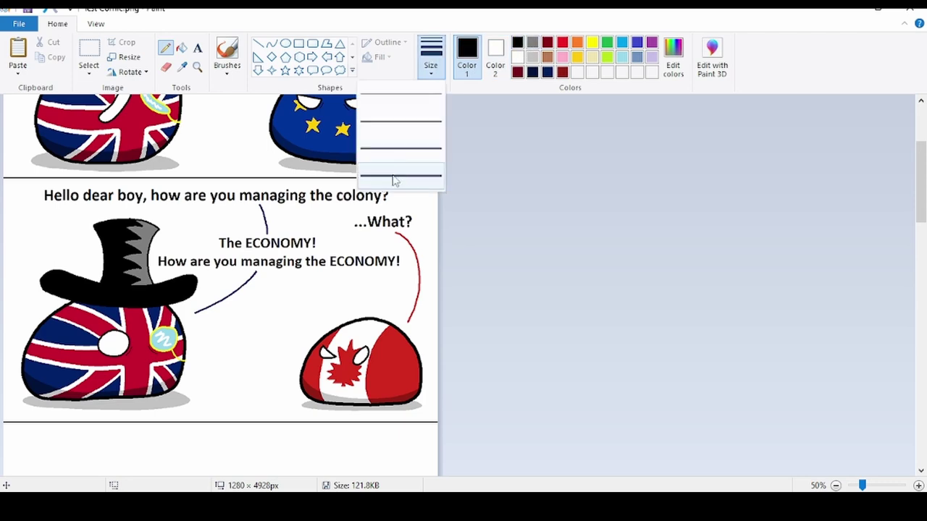
left_click(393, 178)
scroll(202, 166, "down", 5)
scroll(200, 213, "up", 1, "ctrl")
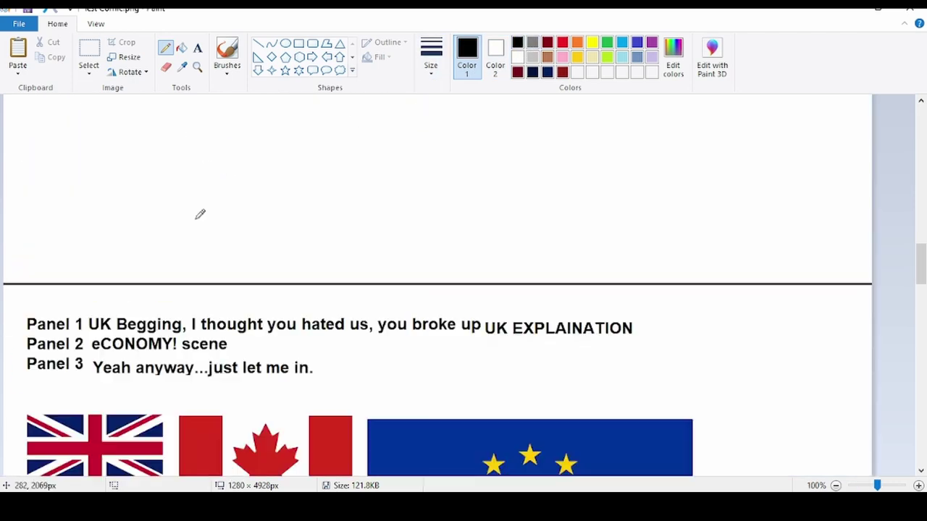
mouse_move(286, 155)
left_mouse_down()
mouse_move(241, 405)
mouse_move(406, 397)
mouse_move(431, 223)
mouse_move(329, 161)
mouse_move(301, 155)
mouse_move(190, 191)
mouse_move(114, 344)
mouse_move(259, 389)
mouse_move(400, 367)
mouse_move(439, 262)
mouse_move(386, 160)
mouse_move(310, 149)
left_mouse_up()
key("ctrl+z")
mouse_move(701, 163)
left_mouse_down()
mouse_move(625, 172)
mouse_move(558, 388)
mouse_move(797, 366)
mouse_move(746, 171)
mouse_move(699, 161)
left_mouse_up()
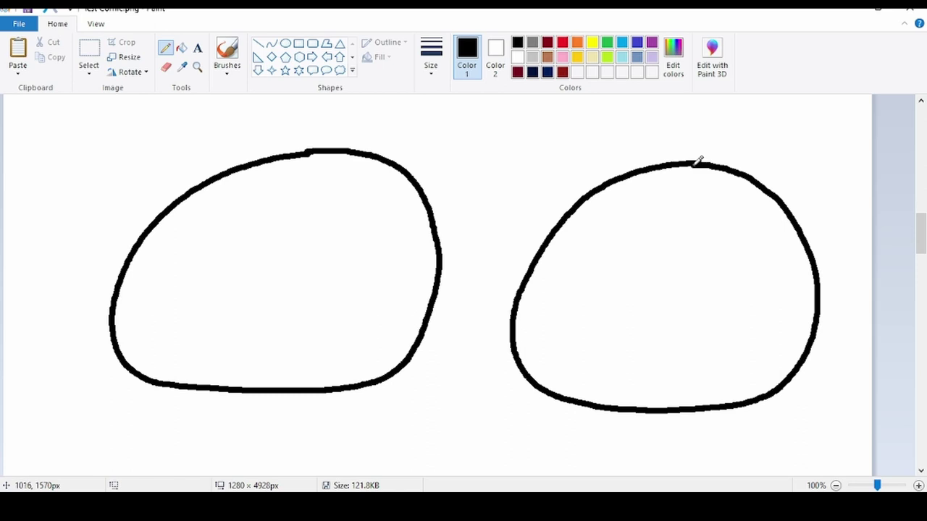
Step: Move the third panel's left ball outline down and to the left, and paste a copy of it below the panel
scroll(175, 184, "down", 1)
scroll(182, 175, "up", 2)
scroll(166, 189, "down", 2)
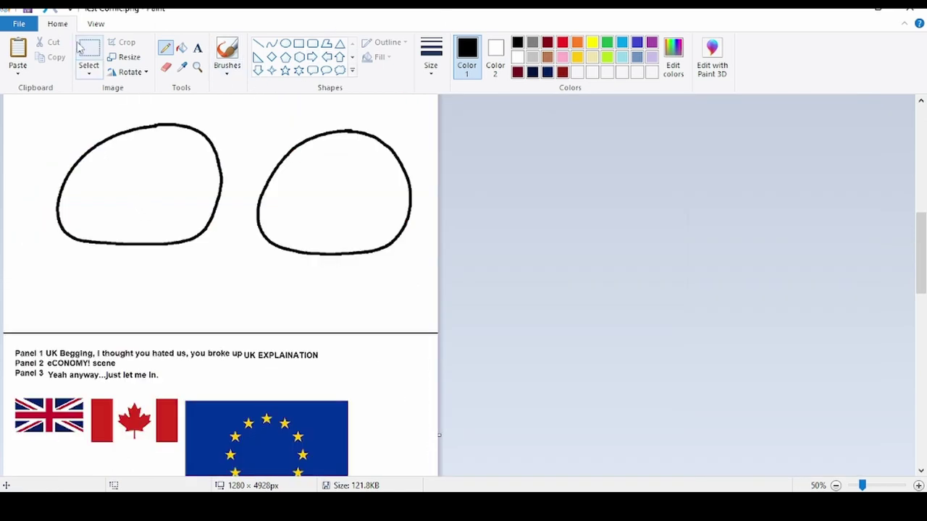
left_click(89, 55)
scroll(249, 283, "down", 1)
scroll(68, 213, "up", 3)
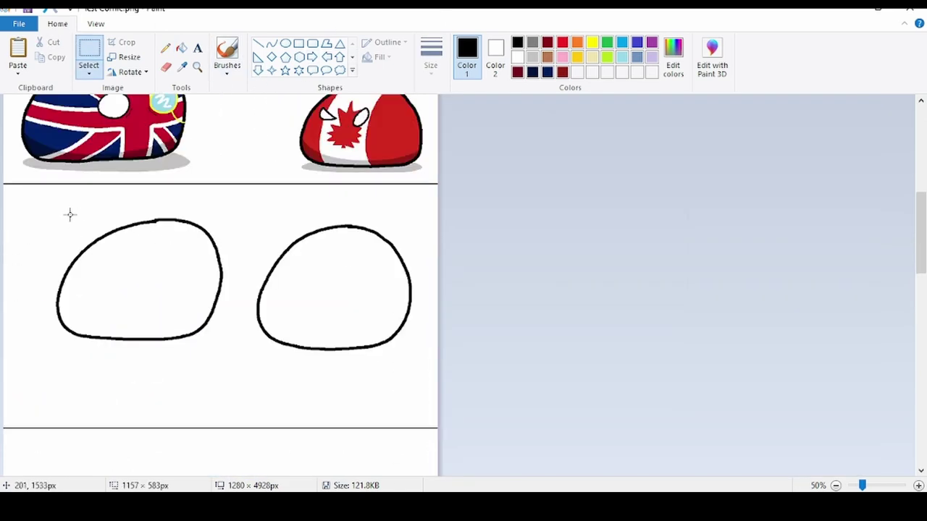
left_click_drag(51, 213, 238, 341)
left_click_drag(183, 312, 157, 343)
scroll(157, 342, "down", 3)
key("ctrl+v")
left_click_drag(119, 168, 167, 248)
Step: Fill the third panel's left ball with the navy sampled from the UK ball above
scroll(168, 249, "up", 4)
left_click(182, 67)
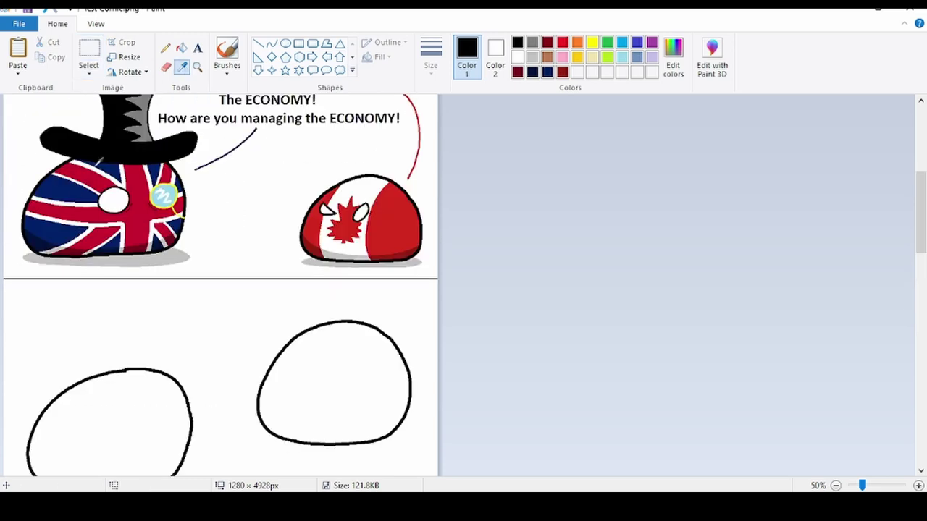
left_click(50, 181)
left_click(181, 48)
left_click(116, 423)
Step: Recolor the navy ball's outline yellow
left_click(592, 42)
scroll(249, 352, "up", 1, "ctrl")
scroll(314, 171, "down", 3)
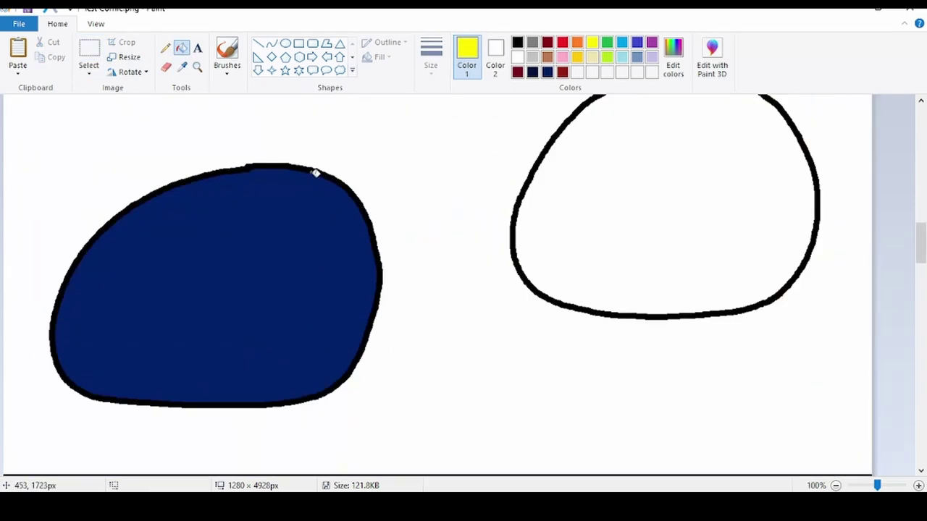
left_click(314, 171)
Step: Draw the thick white upper borders of the Union Jack cross on the navy ball
left_click(517, 57)
left_click(165, 48)
left_click(430, 58)
left_click(432, 161)
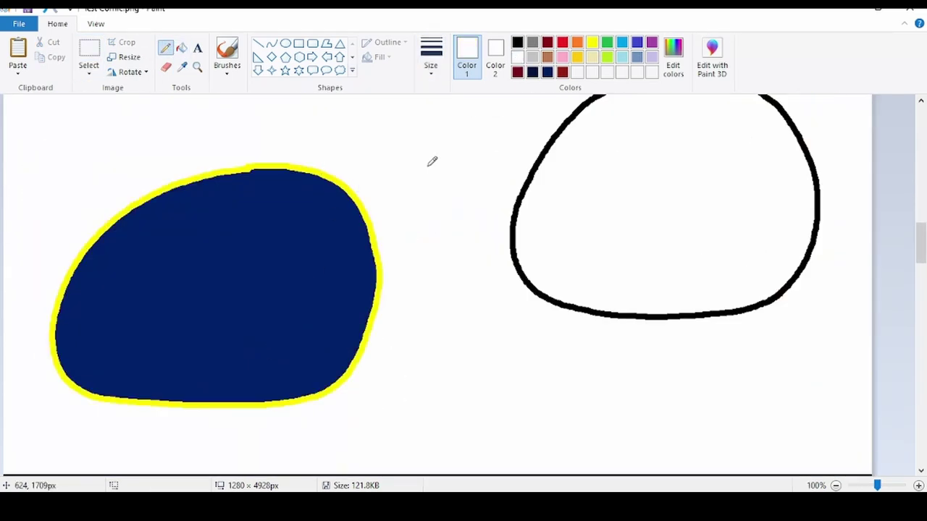
scroll(337, 187, "up", 1, "ctrl")
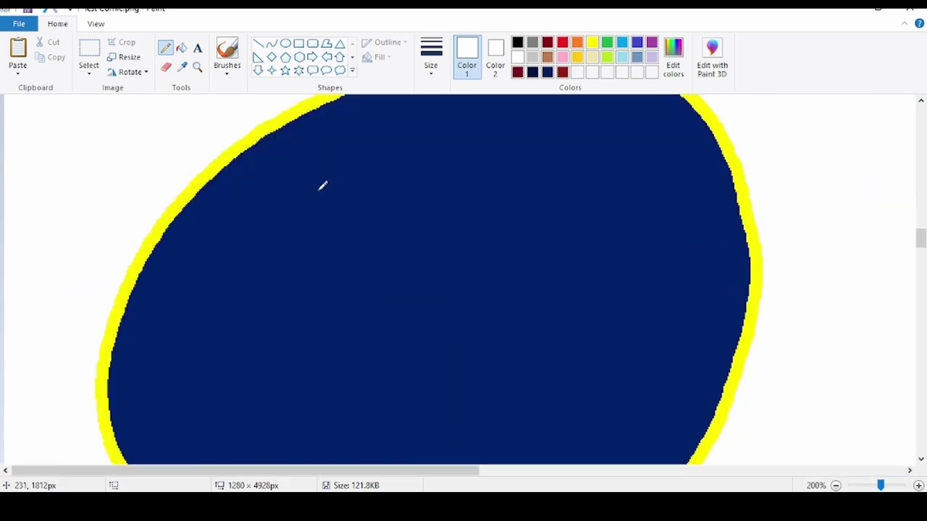
scroll(323, 186, "up", 2)
left_click_drag(137, 350, 527, 342)
left_click_drag(481, 145, 528, 334)
mouse_move(590, 144)
left_mouse_down()
mouse_move(637, 323)
mouse_move(776, 291)
left_mouse_up()
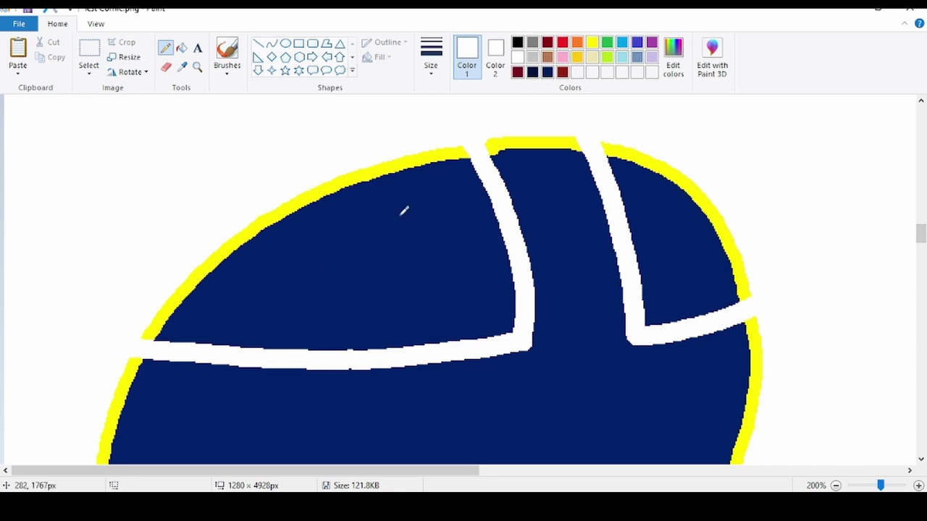
Step: Draw the white lower borders of the cross, bending down and out to the ball's edges on both sides
scroll(404, 210, "down", 4)
mouse_move(103, 239)
left_mouse_down()
mouse_move(351, 272)
mouse_move(515, 341)
mouse_move(494, 434)
left_mouse_up()
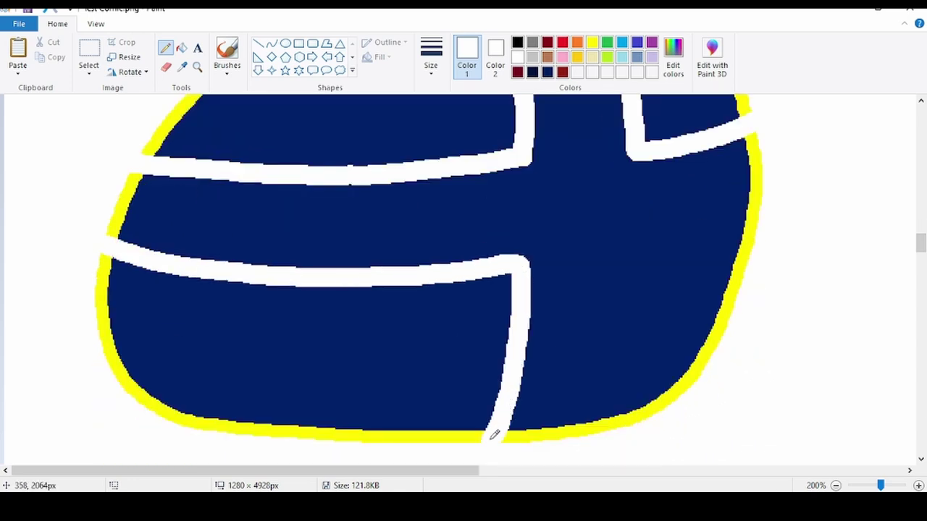
left_click_drag(627, 256, 610, 424)
left_click_drag(627, 259, 760, 236)
Step: Draw two white diagonal stripes in each of the four navy quarters of the UK flag
mouse_move(178, 420)
left_mouse_down()
mouse_move(242, 407)
mouse_move(415, 272)
left_mouse_up()
left_click_drag(637, 302, 704, 389)
scroll(703, 388, "up", 4)
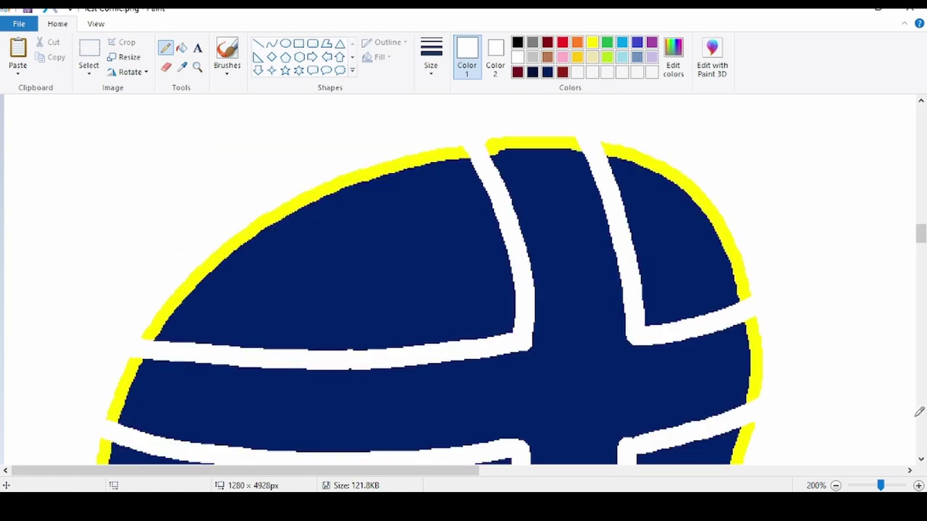
mouse_move(340, 178)
left_mouse_down()
mouse_move(407, 205)
mouse_move(527, 286)
left_mouse_up()
left_click_drag(720, 208, 686, 319)
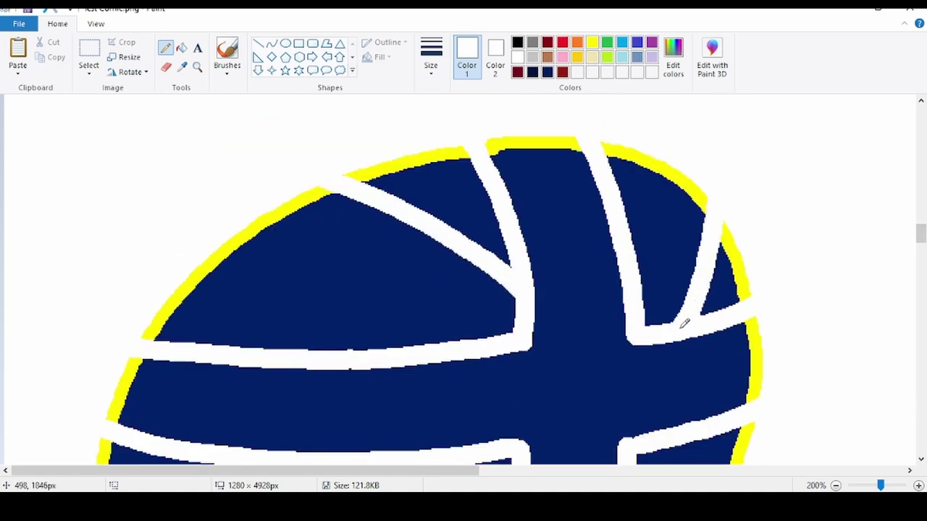
left_click_drag(681, 170, 634, 271)
mouse_move(217, 243)
left_mouse_down()
mouse_move(341, 277)
mouse_move(463, 341)
left_mouse_up()
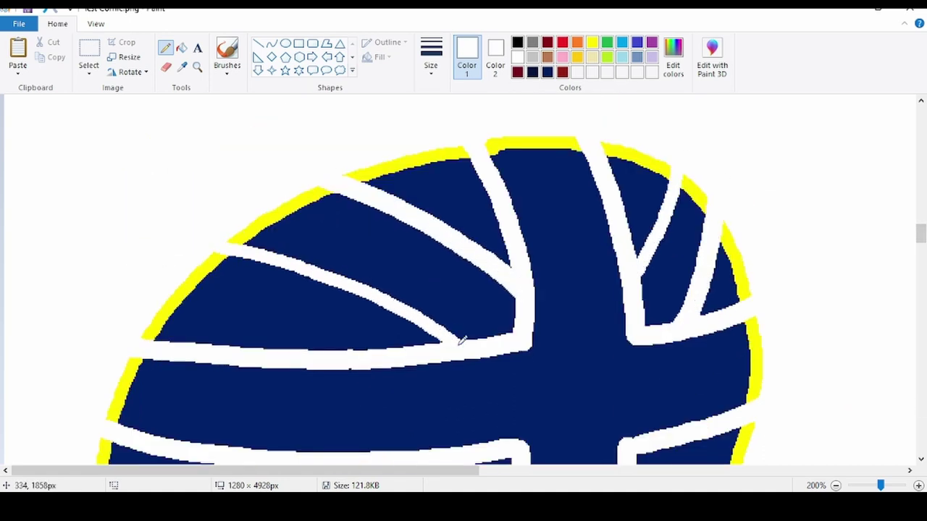
scroll(183, 289, "down", 4)
left_click_drag(342, 347, 518, 173)
left_click_drag(678, 168, 729, 212)
Step: Close the gaps in the lower yellow outline with thin yellow strokes where the white stripes cross it
left_click(591, 44)
left_click(428, 59)
left_click(440, 119)
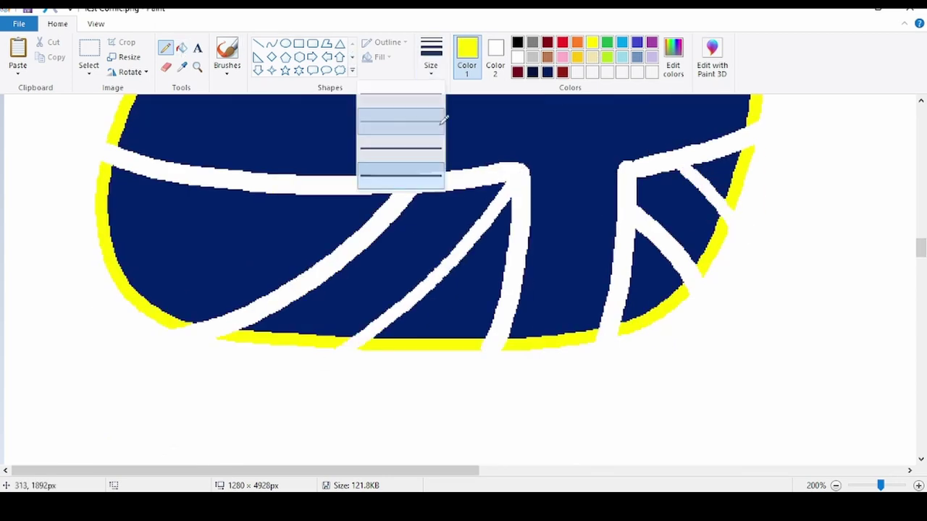
scroll(768, 311, "up", 1)
scroll(773, 319, "down", 3)
scroll(768, 325, "up", 1)
left_click_drag(261, 471, 312, 475)
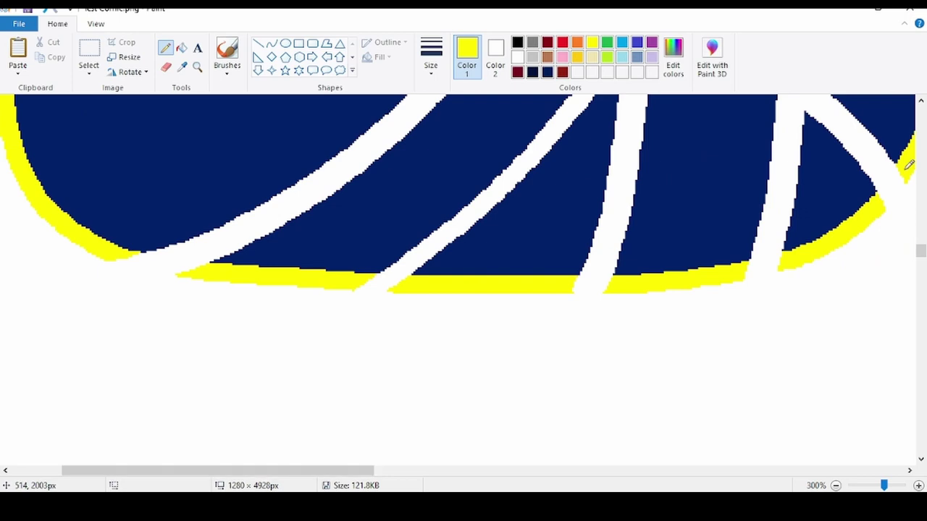
left_click_drag(123, 253, 229, 268)
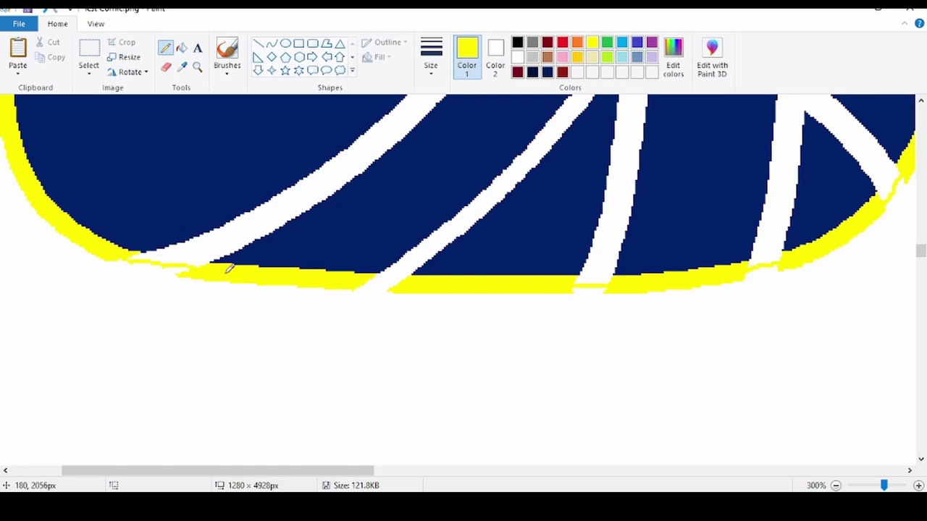
Step: Close the remaining outline gaps along the UK ball's upper and right edges with thin yellow strokes
scroll(485, 287, "up", 8)
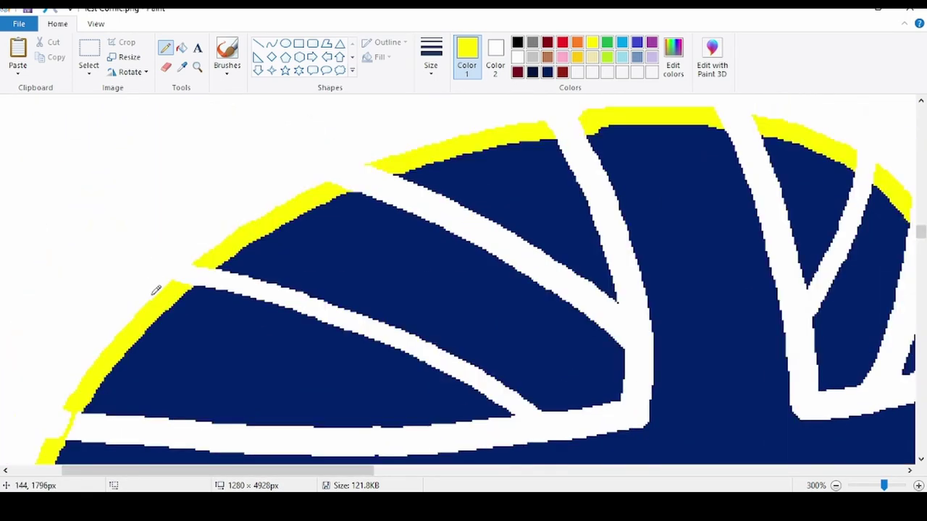
left_click_drag(328, 195, 382, 165)
scroll(758, 254, "up", 2)
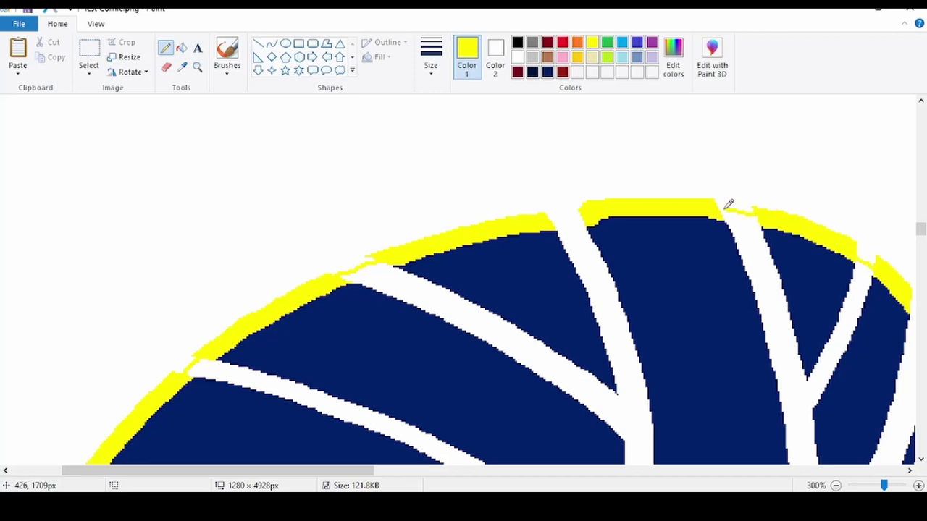
scroll(505, 213, "right", 4)
scroll(504, 213, "down", 5)
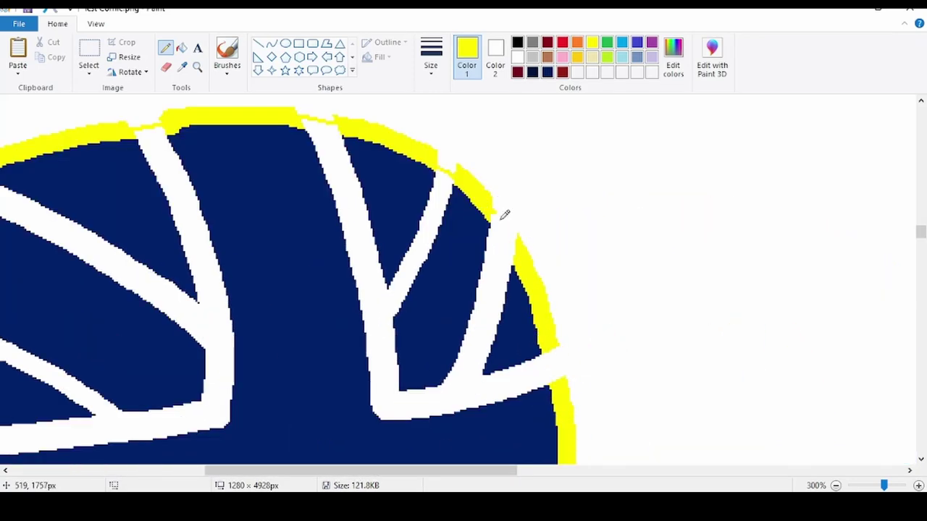
scroll(560, 288, "down", 6)
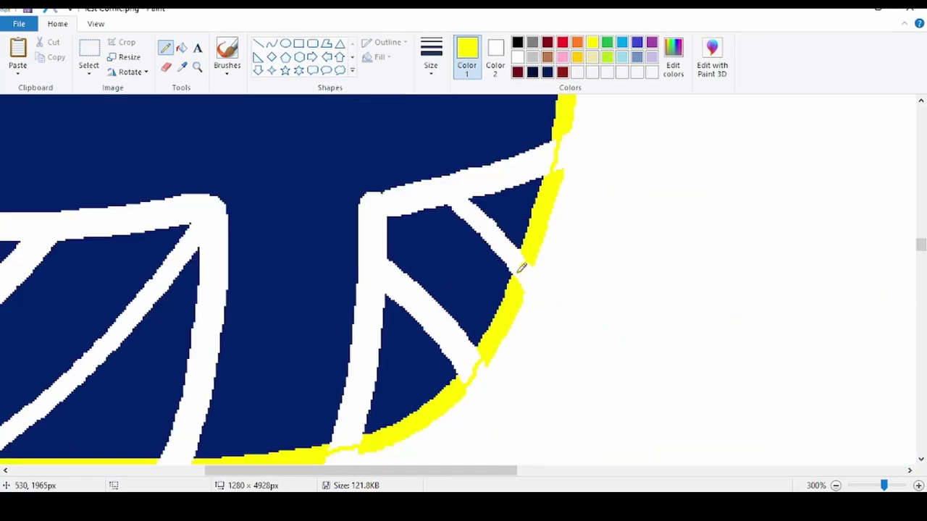
Step: Draw a curved shading line across the UK ball's lower part in sampled dark red, and fill the red stripe areas below it
scroll(519, 263, "down", 3, "ctrl")
scroll(174, 257, "up", 2)
left_click(182, 67)
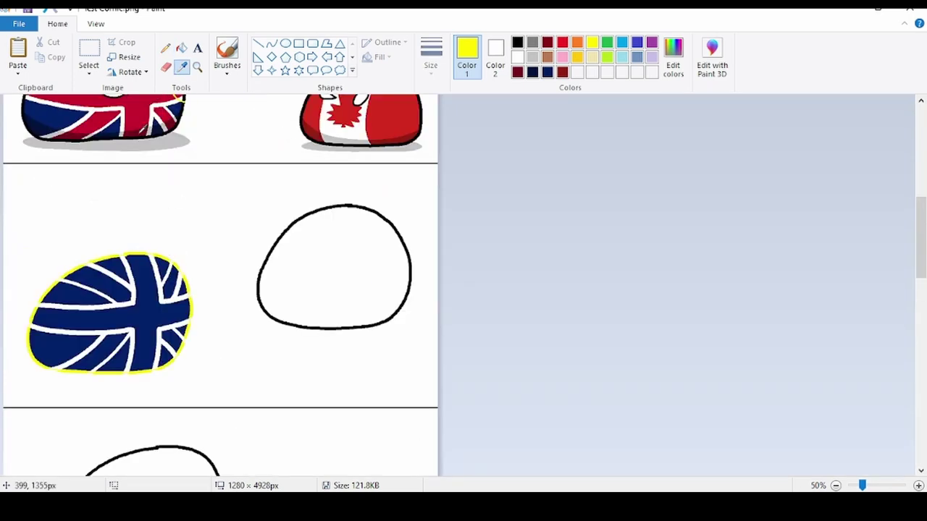
left_click(136, 116)
scroll(201, 292, "up", 3, "ctrl")
scroll(205, 287, "down", 1, "ctrl")
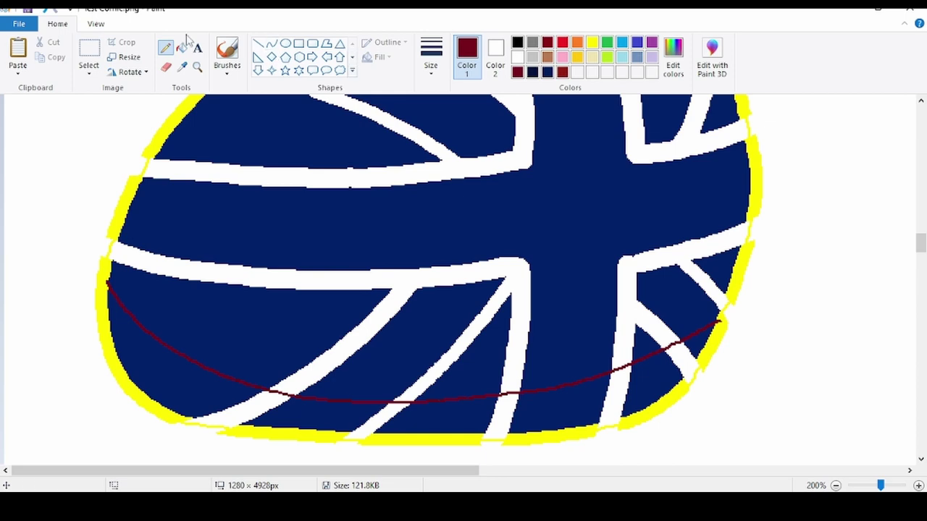
left_click(181, 48)
Step: Mark the points where the shading line crosses the edges of the white stripes with short light grey strokes
left_click(532, 58)
left_click(197, 67)
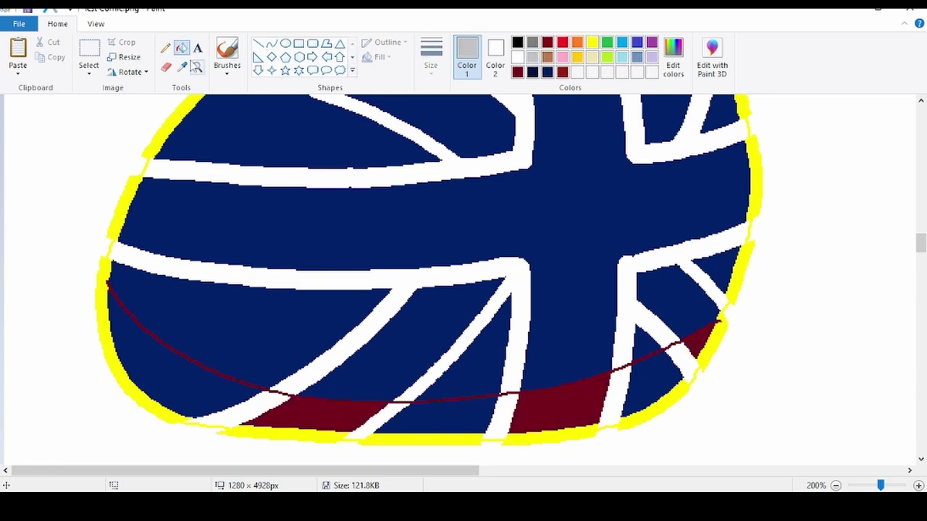
left_click(283, 331)
left_click(284, 318)
double_click(301, 183)
left_click(165, 48)
left_click(430, 58)
left_click(402, 123)
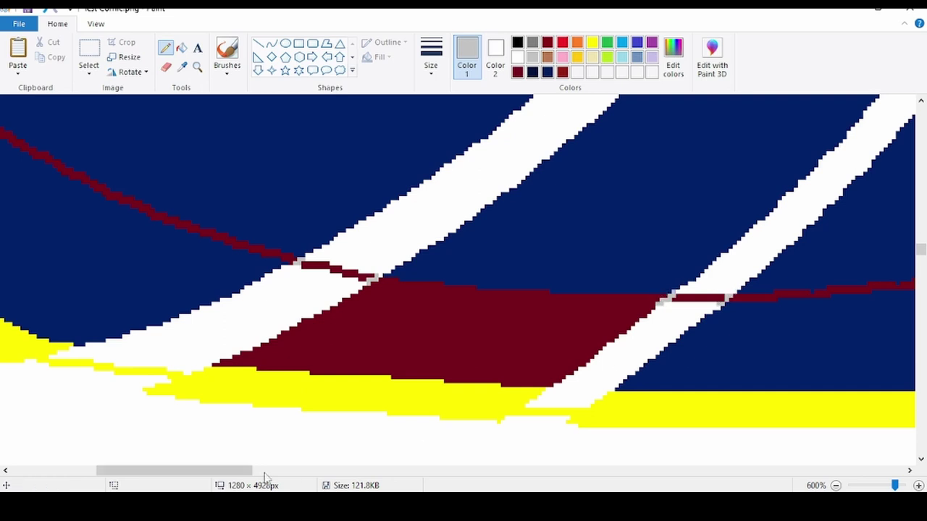
left_click_drag(247, 471, 362, 470)
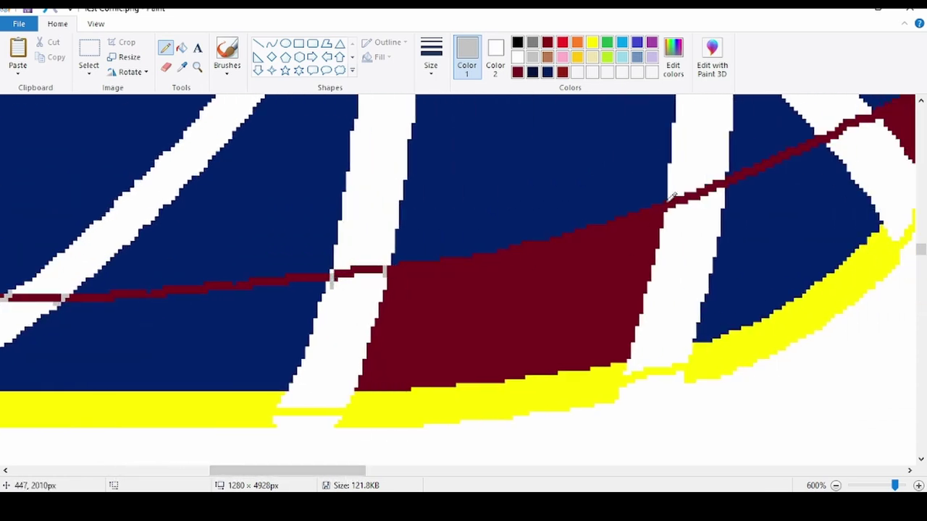
scroll(673, 195, "up", 5)
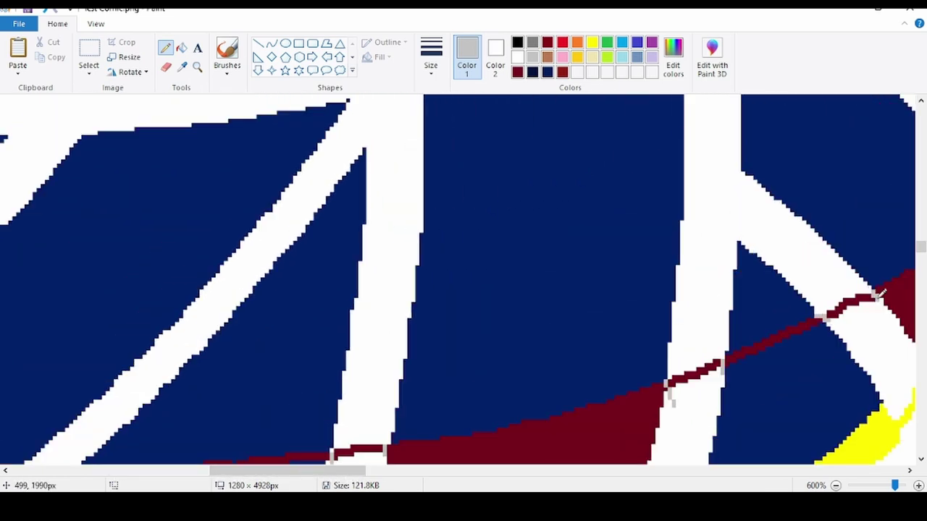
Step: Fill the white cross edges and diagonal below the shading line on the flag's right half with light grey
left_click(182, 48)
scroll(230, 239, "down", 2)
left_click(246, 337)
left_click(464, 309)
left_click(469, 266)
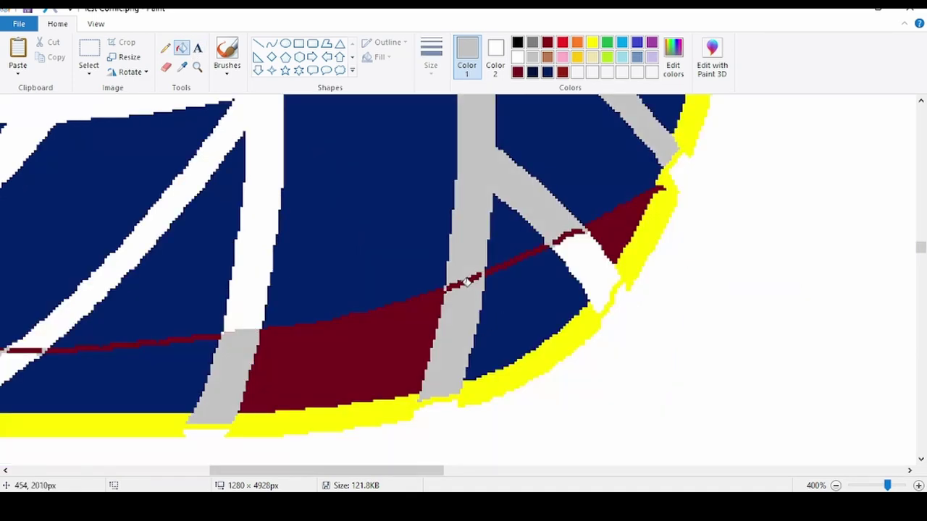
key("ctrl+z")
left_click(568, 282)
Step: Fill the two lower-left white diagonals below the shading line with light grey, including the line pieces crossing them
left_click_drag(400, 471, 250, 472)
left_click(279, 333)
left_click(253, 352)
left_click(528, 351)
left_click(490, 374)
scroll(427, 376, "down", 2)
scroll(346, 456, "up", 3)
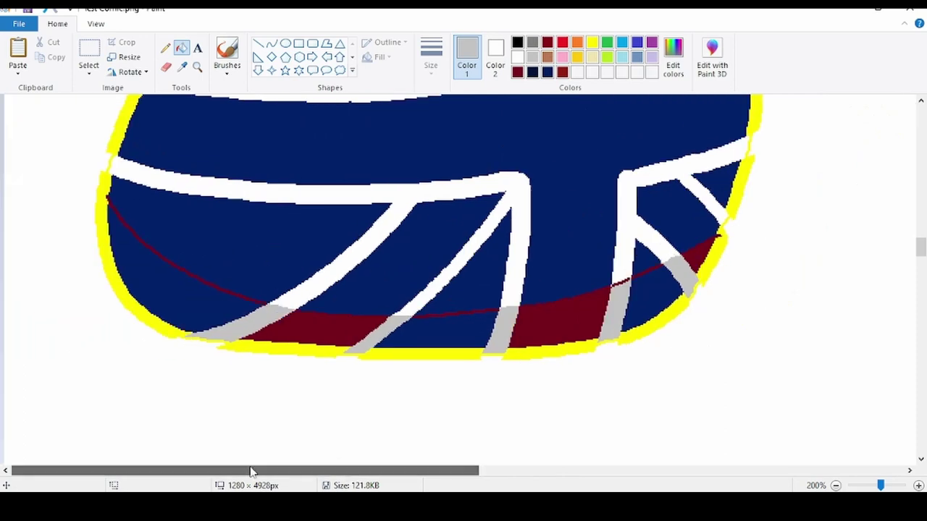
Step: Draw a flat ground shadow under the UK ball and fill it with light grey
left_click(167, 47)
mouse_move(144, 324)
left_mouse_down()
mouse_move(326, 375)
mouse_move(736, 349)
left_mouse_up()
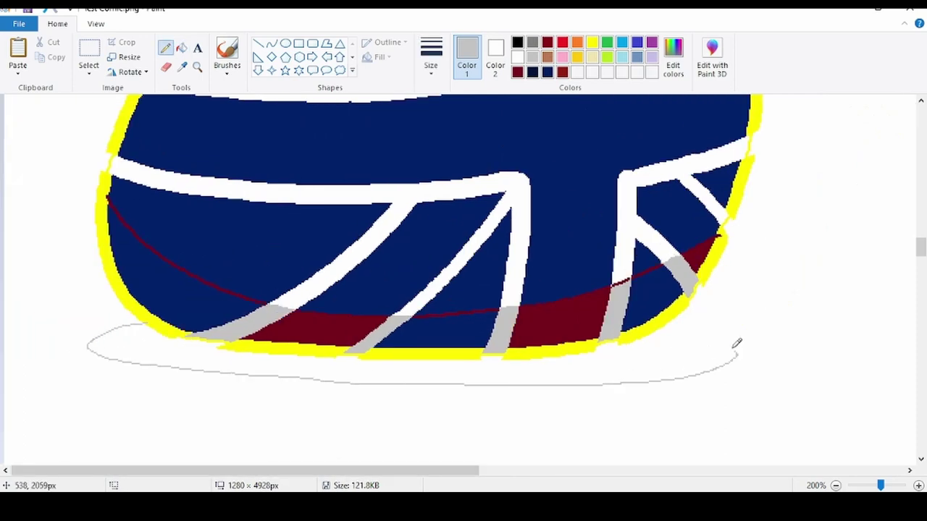
left_click(182, 48)
left_click(523, 366)
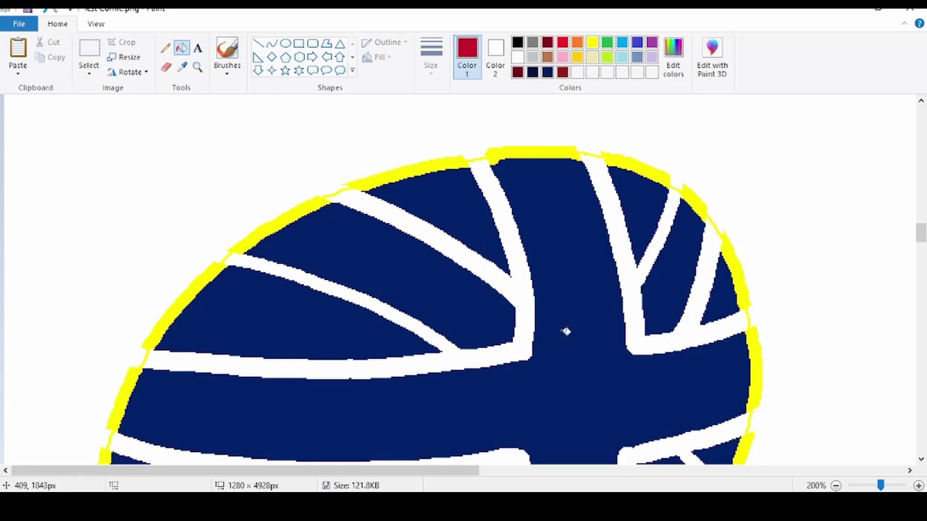
Step: Fill the UK flag's central cross and diagonal bands with red
left_click(678, 275)
scroll(250, 297, "down", 1)
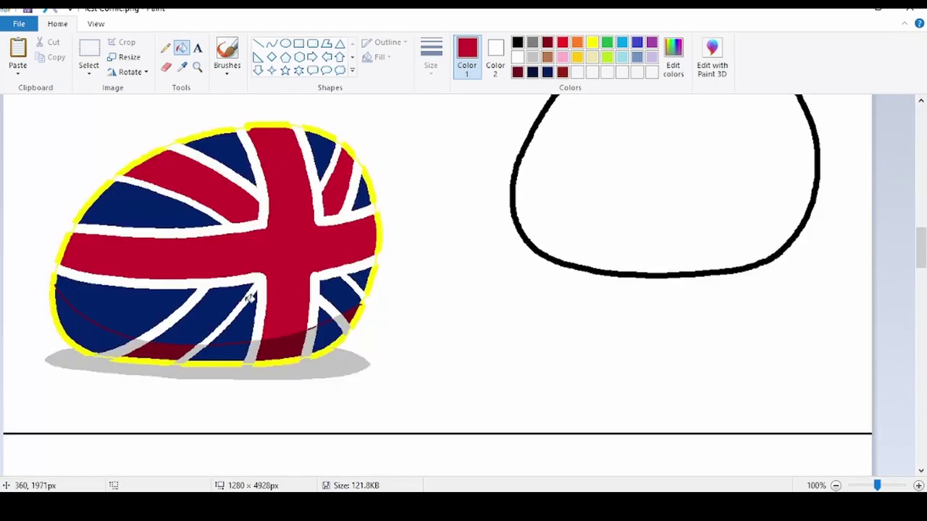
left_click(220, 306)
left_click(346, 297)
Step: Sample dark navy from an earlier panel, then shade the lower-left navy section and recolour the shading line along it
left_click(183, 67)
scroll(210, 163, "up", 3)
left_click(208, 168)
scroll(145, 195, "down", 4)
left_click(90, 236)
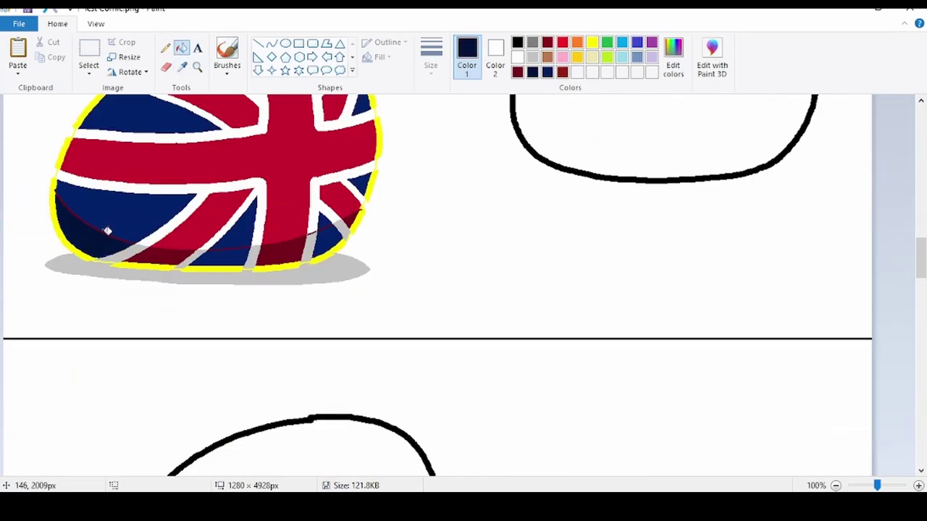
left_click(113, 233)
key("ctrl+z")
left_click(118, 237)
Step: Shade the remaining lower navy sections in dark navy, including the dark red line above the middle one
left_click(238, 257)
left_click(240, 245)
key("ctrl+z")
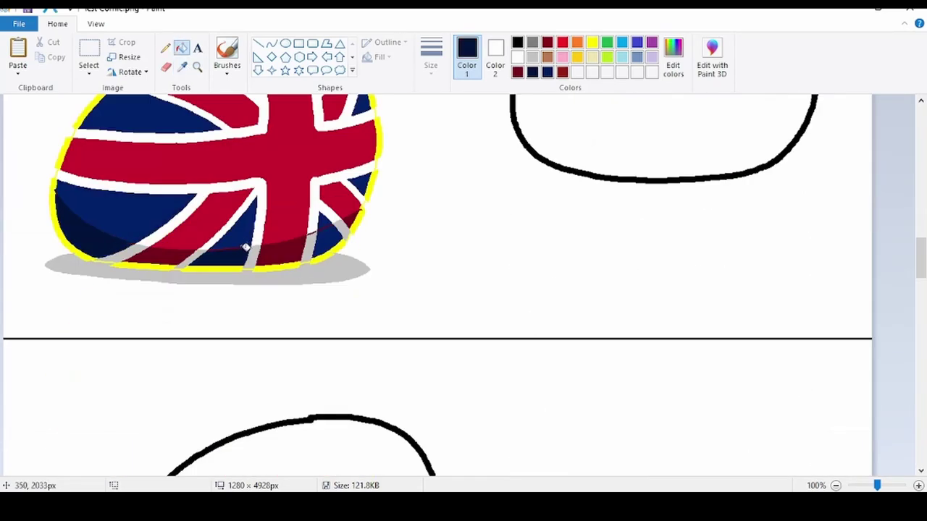
left_click(326, 233)
scroll(331, 223, "up", 1)
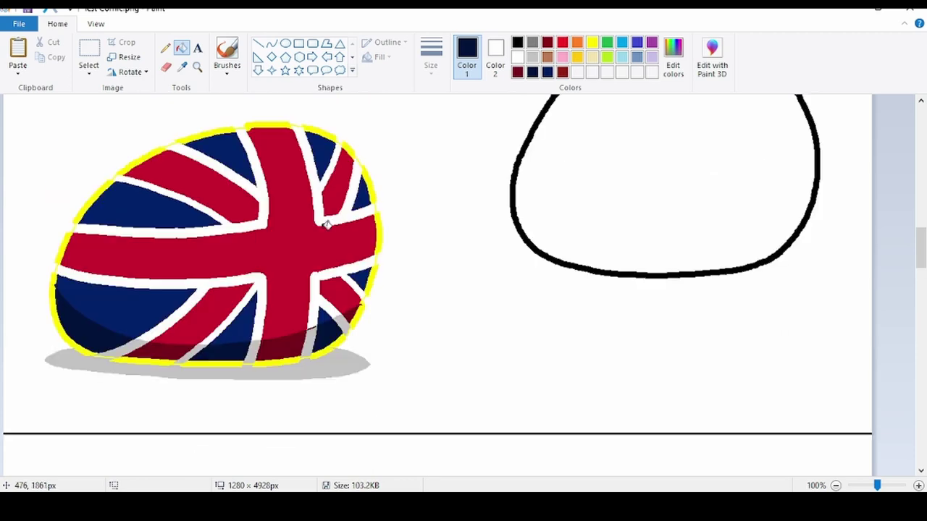
Step: Cover the UK ball's yellow outline with the thick black outline
left_click(88, 54)
scroll(269, 275, "up", 1)
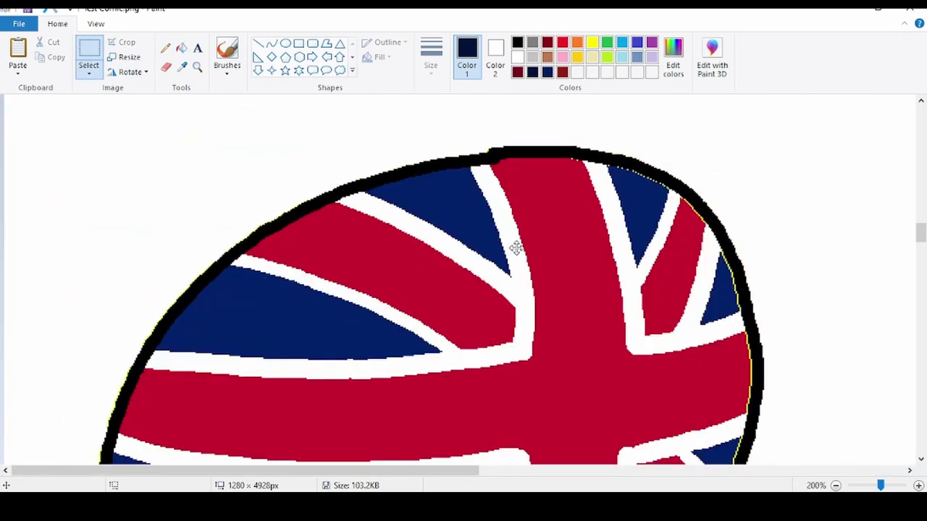
scroll(517, 248, "down", 1)
Step: Recolour the leftover dark red line on the lower white stripe right of the cross in light grey
left_click(533, 57)
scroll(405, 130, "up", 1)
left_click(182, 48)
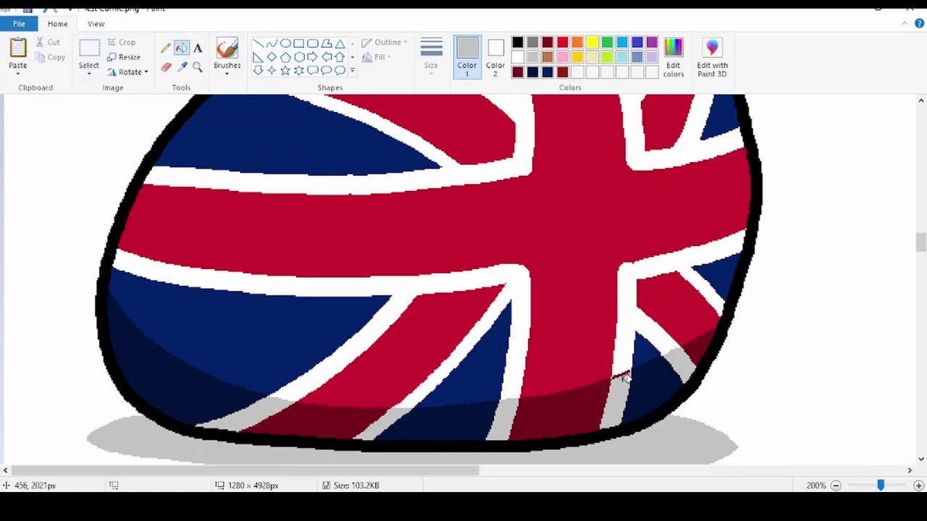
left_click(625, 376)
scroll(602, 366, "down", 1)
Step: Draw a wide, curved hat brim in thick black across the UK ball's top and erase the stub at its left end
scroll(599, 347, "up", 2)
left_click(519, 42)
left_click(166, 48)
left_click(431, 57)
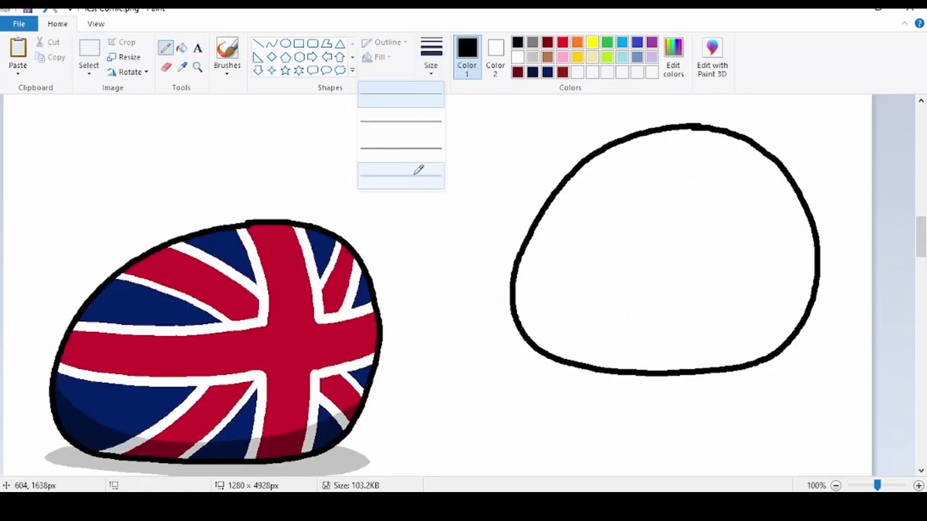
left_click(418, 170)
scroll(396, 193, "up", 1)
mouse_move(200, 299)
left_mouse_down()
mouse_move(750, 254)
mouse_move(684, 220)
mouse_move(451, 246)
mouse_move(263, 226)
mouse_move(181, 269)
left_mouse_up()
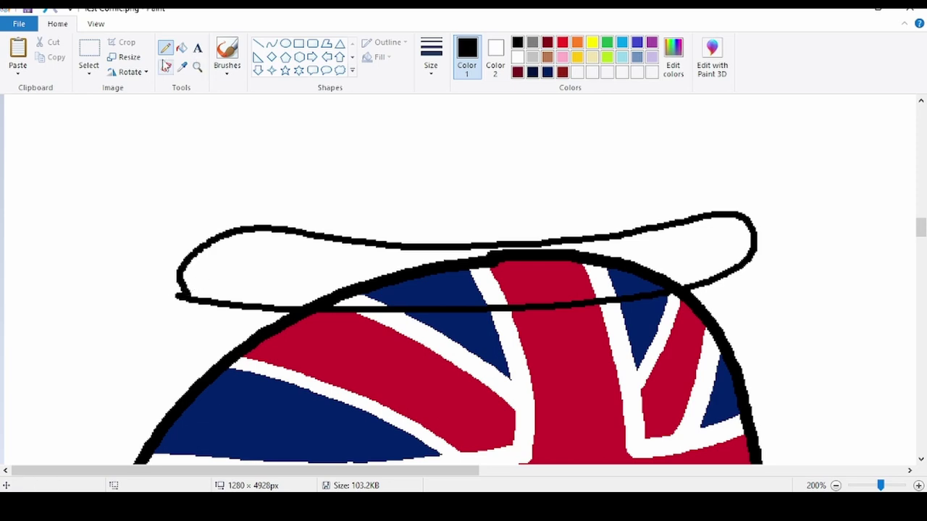
left_click(166, 69)
left_click(162, 48)
Step: Draw the bent top hat's crown above the brim, with a zigzag shading line down its right part
scroll(220, 256, "down", 1)
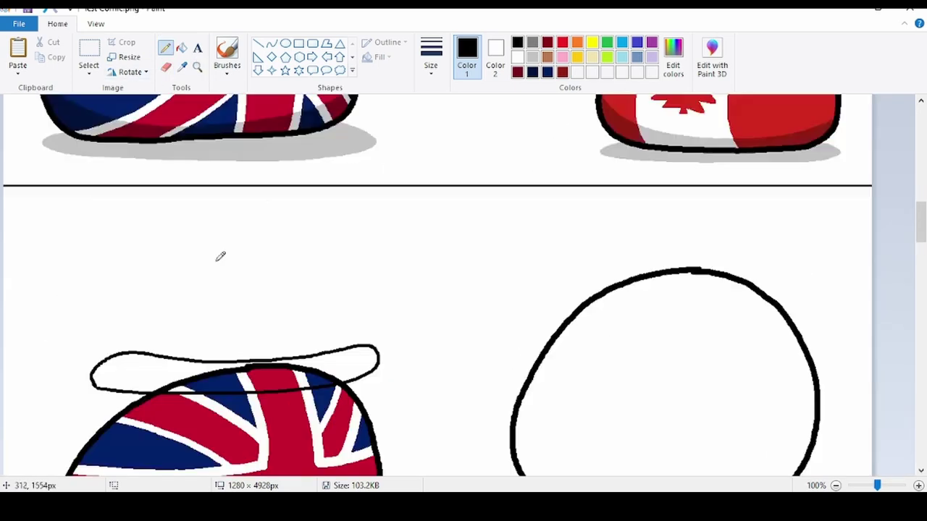
scroll(154, 272, "up", 1)
scroll(159, 271, "up", 1)
mouse_move(362, 441)
left_mouse_down()
mouse_move(522, 168)
mouse_move(588, 144)
mouse_move(737, 254)
mouse_move(595, 416)
left_mouse_up()
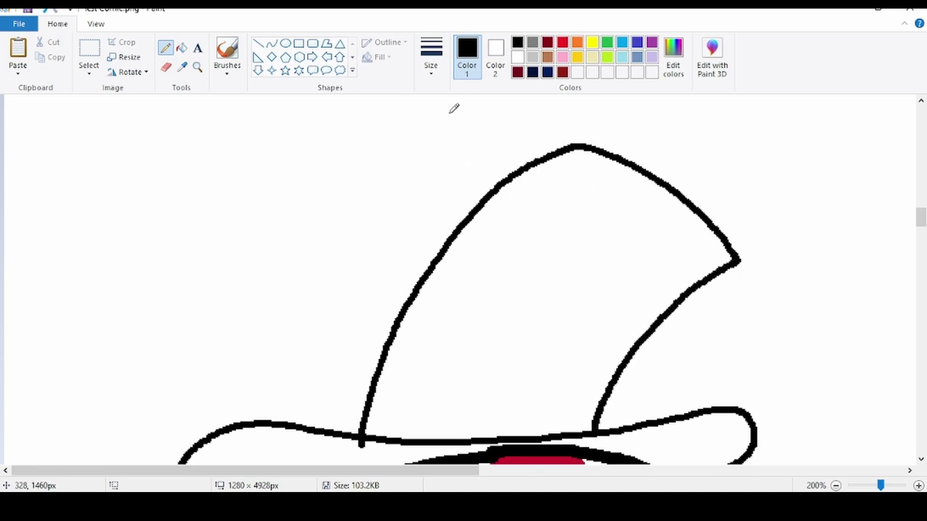
mouse_move(643, 177)
left_mouse_down()
mouse_move(666, 221)
mouse_move(634, 266)
mouse_move(563, 272)
mouse_move(559, 370)
mouse_move(496, 389)
mouse_move(536, 416)
mouse_move(510, 433)
left_mouse_up()
Step: Fill the hat's zigzag shadow and brim with black and the rest of the crown with dark grey
left_click(183, 49)
left_click(616, 343)
scroll(616, 346, "down", 1)
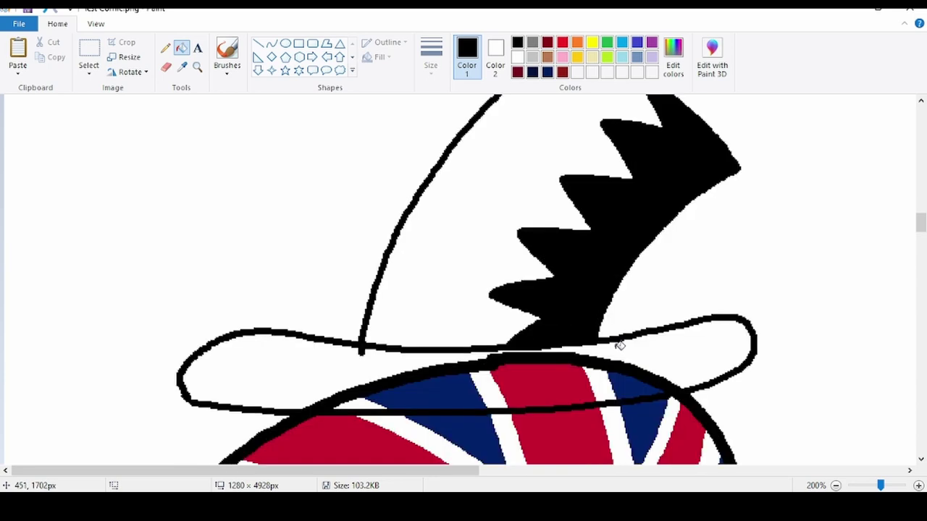
left_click(616, 347)
left_click(577, 383)
left_click(471, 382)
left_click(604, 385)
left_click(633, 385)
left_click(532, 42)
left_click(511, 181)
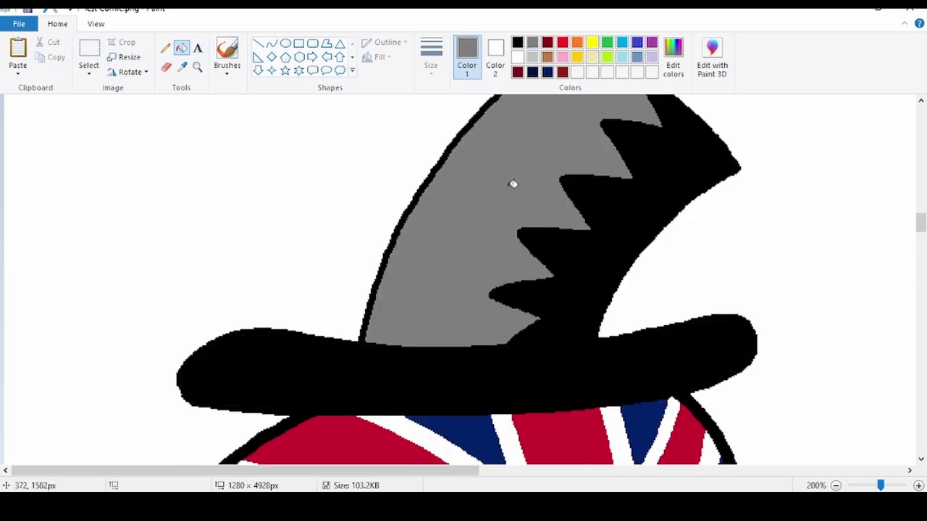
scroll(362, 149, "down", 1)
Step: Draw two half-closed eye outlines in black on the red horizontal band of the UK ball
left_click(517, 41)
left_click(165, 48)
left_click(431, 52)
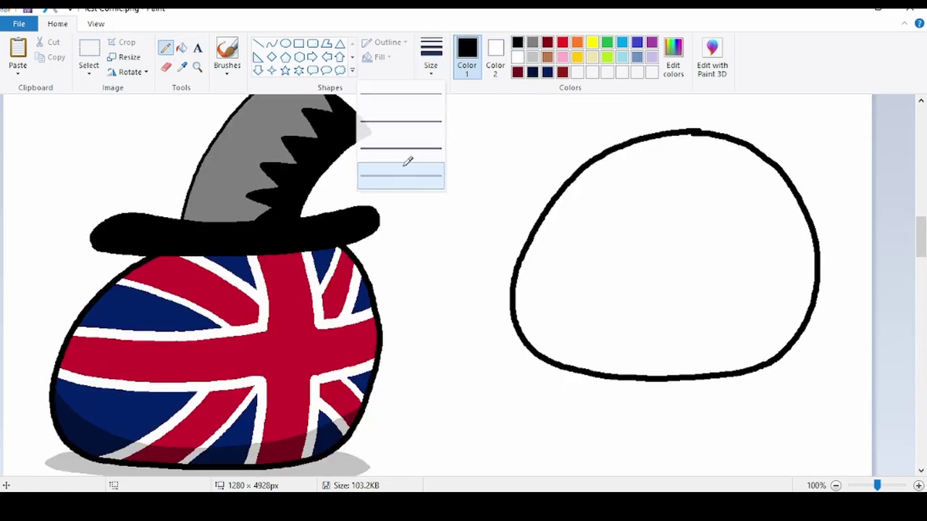
left_click(408, 161)
scroll(469, 188, "up", 2)
scroll(475, 215, "down", 6)
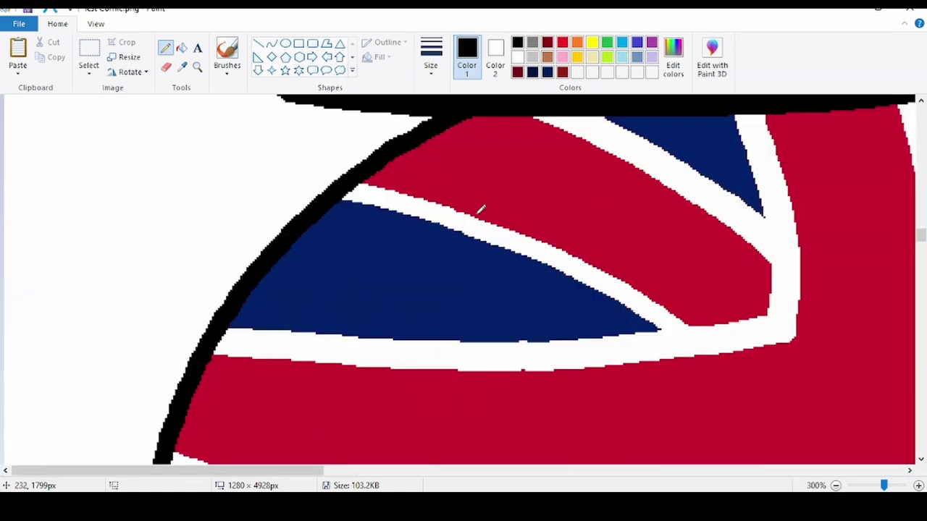
scroll(475, 215, "down", 1)
left_click_drag(391, 472, 528, 472)
scroll(304, 375, "up", 1)
scroll(304, 379, "down", 1)
mouse_move(666, 244)
left_mouse_down()
mouse_move(519, 285)
mouse_move(556, 314)
mouse_move(653, 291)
mouse_move(670, 244)
left_mouse_up()
mouse_move(147, 326)
left_mouse_down()
mouse_move(226, 298)
mouse_move(387, 289)
mouse_move(364, 344)
mouse_move(397, 293)
left_mouse_up()
Step: Add short, thinner black crease strokes beside the inner edges of both eyes
left_click(431, 56)
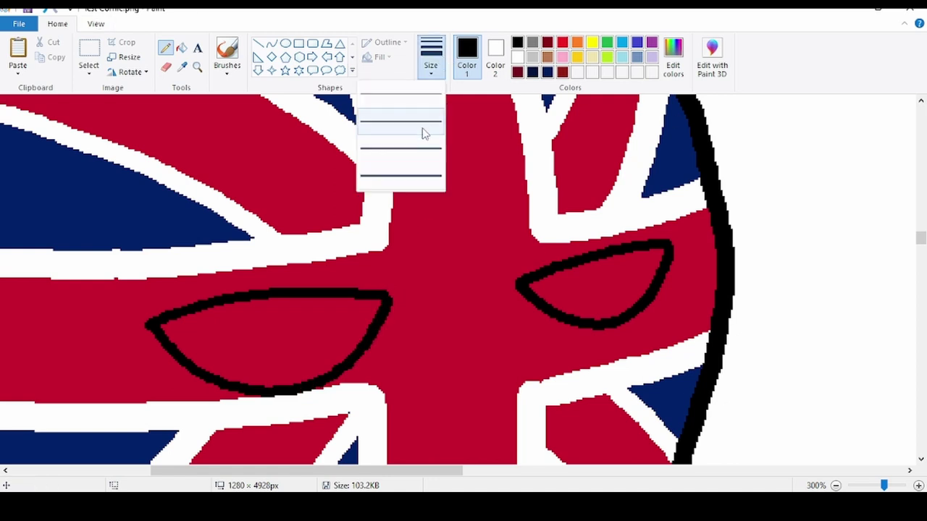
left_click(424, 132)
scroll(400, 212, "down", 1)
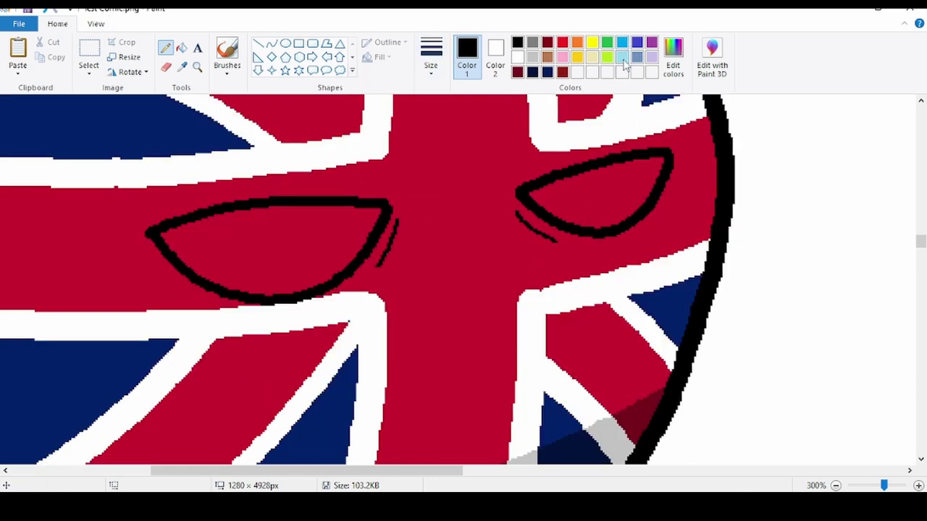
Step: Fill the right eye with light turquoise and scribble a white glare on it as a monocle lens
left_click(622, 58)
left_click(181, 48)
left_click(594, 189)
left_click(517, 57)
left_click(165, 47)
left_click(431, 57)
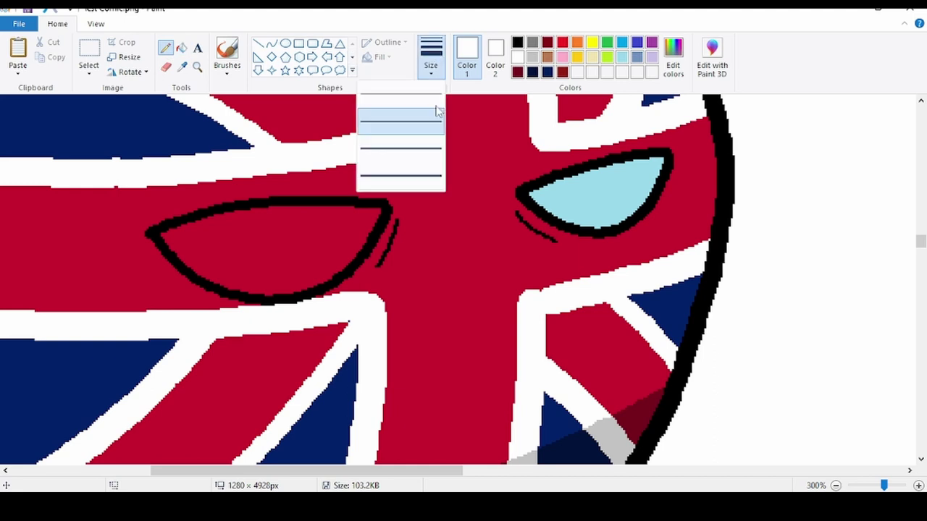
left_click(438, 111)
left_click_drag(572, 179, 633, 206)
Step: Recolour the monocle's rim yellow and draw a yellow chain from its outer corner to the ball's edge
left_click(591, 42)
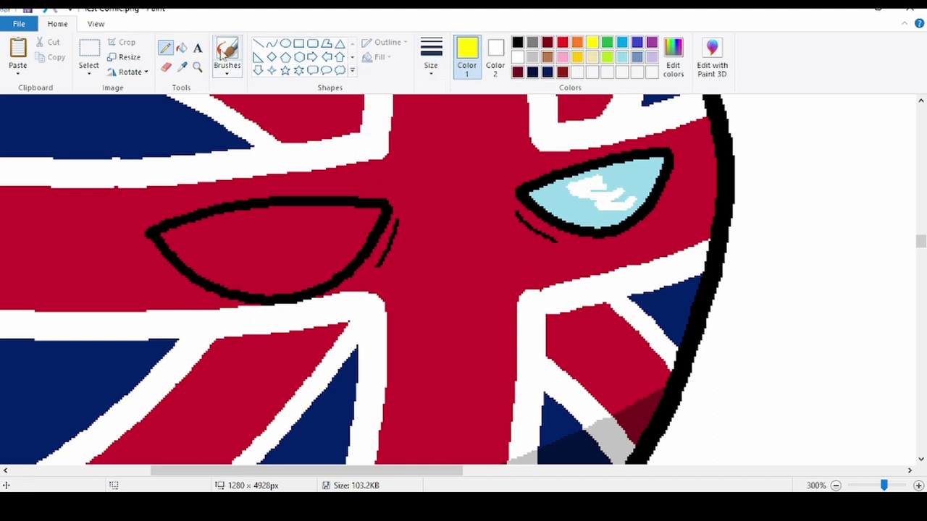
left_click(182, 48)
left_click(663, 154)
left_click(167, 49)
left_click_drag(669, 176, 718, 293)
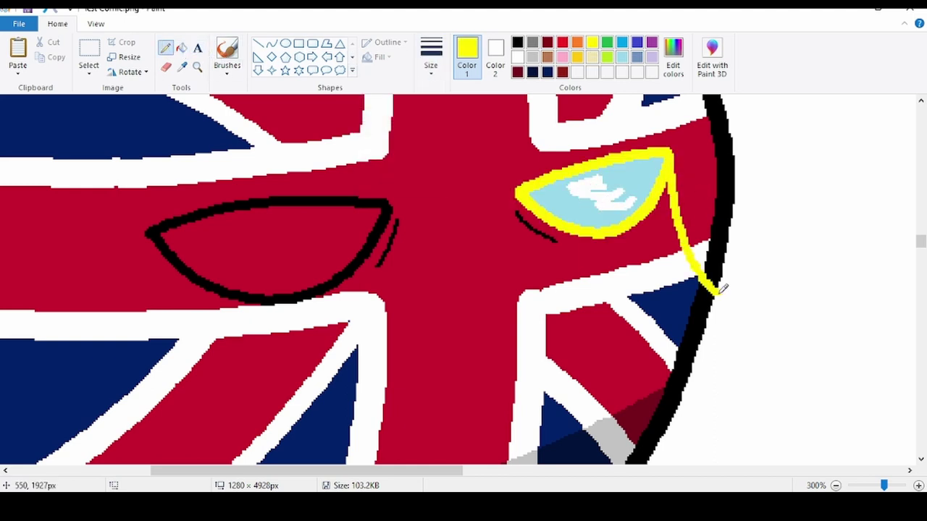
Step: Fill the UK ball's left eye with white
left_click(518, 58)
left_click(182, 48)
left_click(275, 250)
scroll(290, 238, "down", 3)
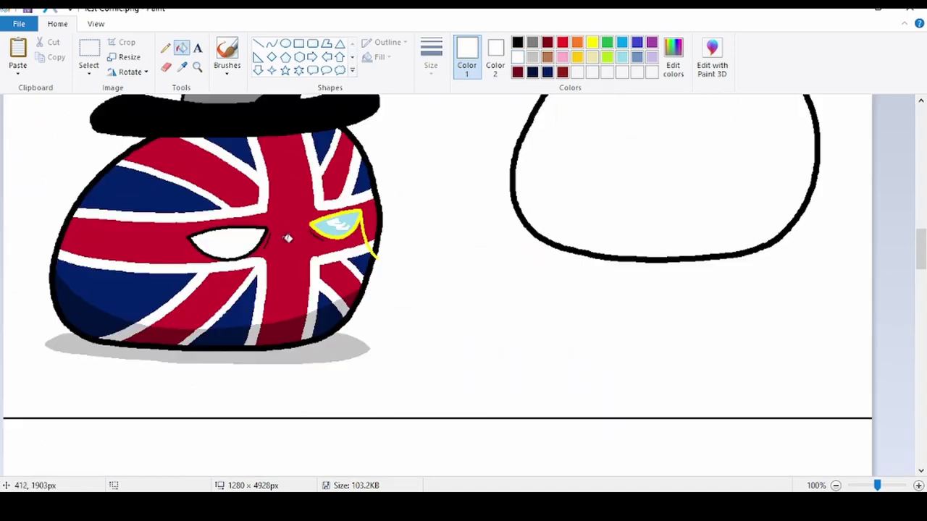
left_click(99, 53)
left_click_drag(242, 145, 424, 291)
left_click_drag(366, 241, 370, 282)
Step: Sample blue from an earlier panel and fill the empty ball on the third panel's right side with it
scroll(347, 261, "up", 3)
left_click(182, 67)
scroll(412, 171, "up", 1)
left_click(410, 173)
scroll(409, 172, "down", 5)
left_click(349, 164)
Step: Sample gold from an earlier panel and draw a five-pointed star outline near the top of the blue ball
scroll(349, 164, "up", 3)
left_click(182, 67)
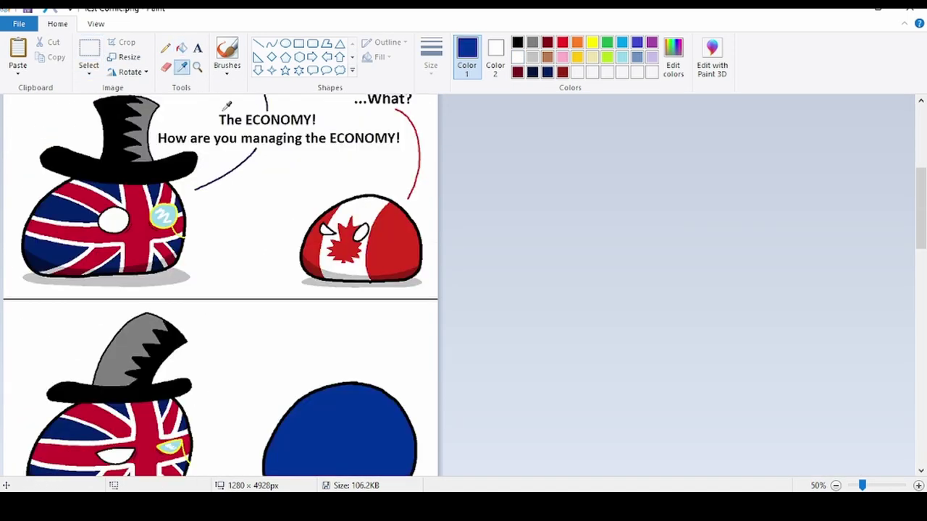
scroll(380, 166, "up", 2)
left_click(380, 172)
scroll(380, 171, "down", 5)
left_click(197, 67)
left_click(323, 186)
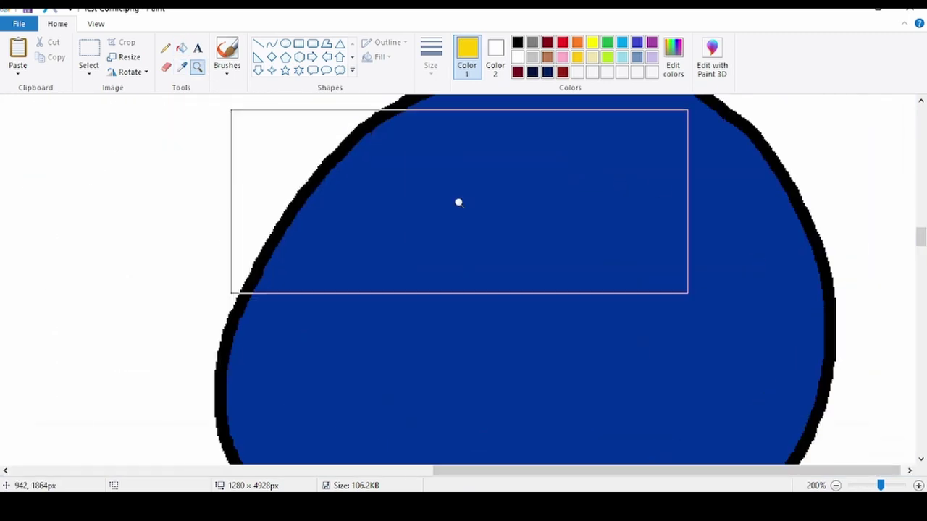
left_click(165, 48)
left_click(431, 56)
left_click(418, 145)
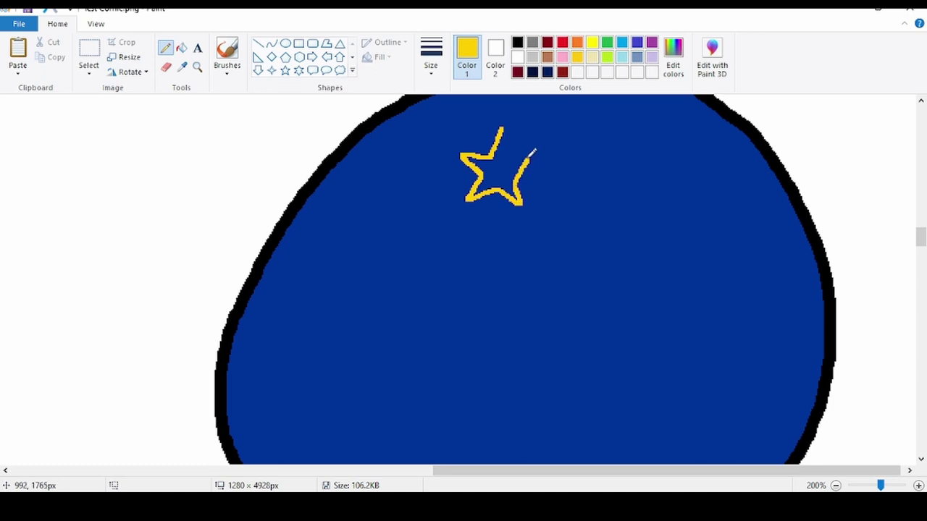
Step: Draw three more gold star outlines curving down the blue ball's left side
left_click_drag(391, 230, 449, 253)
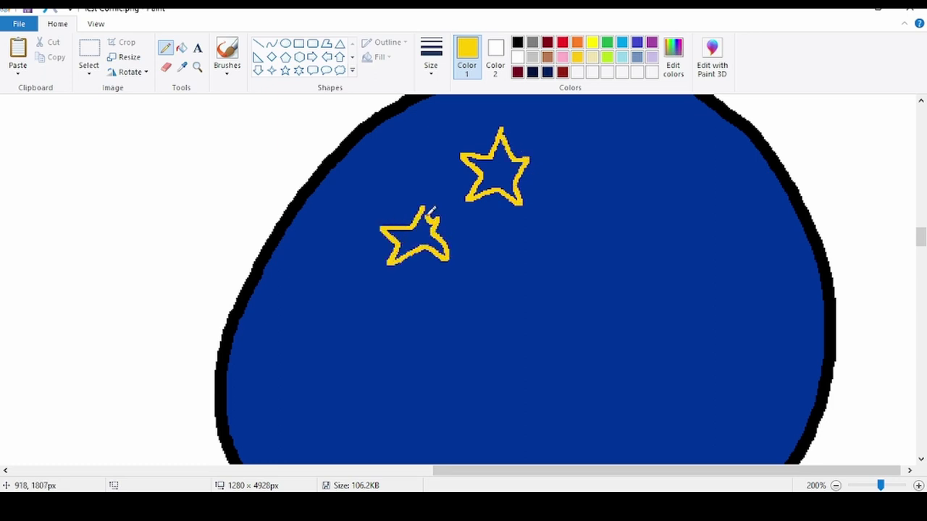
scroll(430, 209, "up", 1)
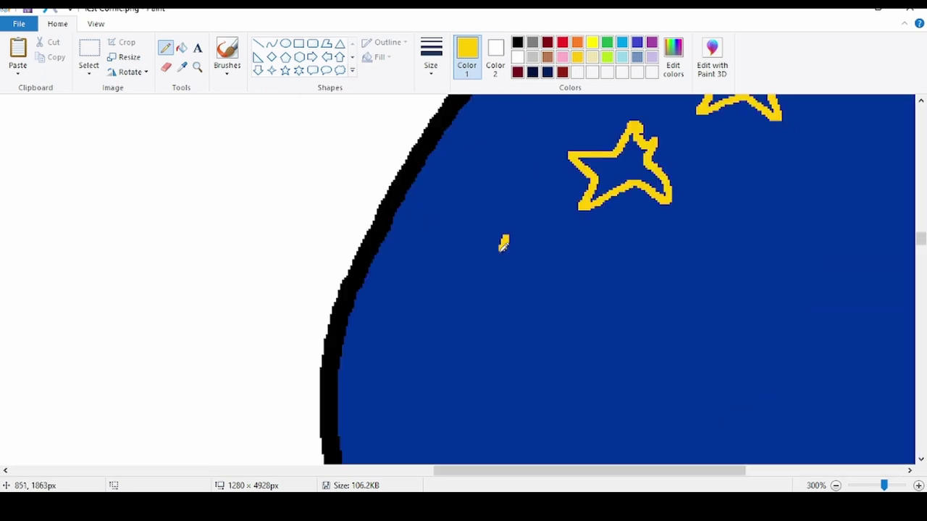
mouse_move(503, 245)
left_mouse_down()
mouse_move(480, 293)
mouse_move(517, 332)
mouse_move(515, 239)
left_mouse_up()
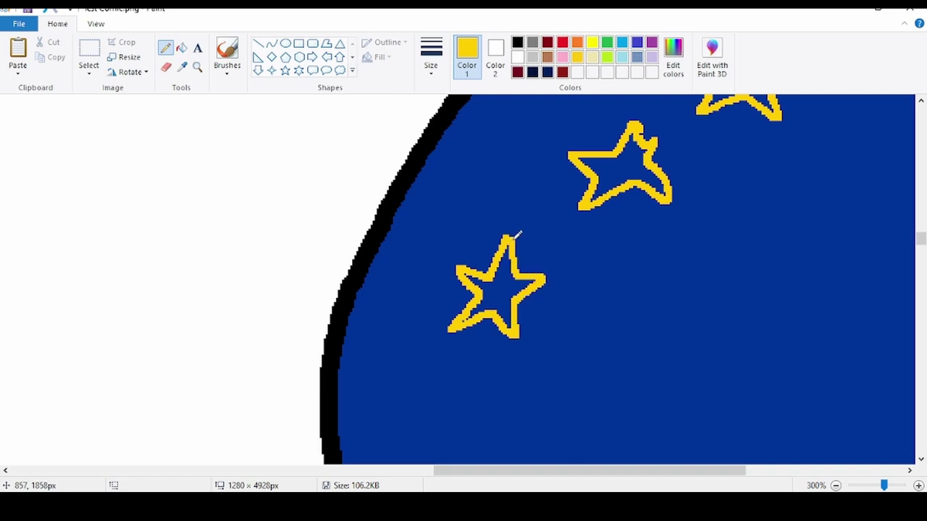
scroll(517, 233, "down", 1)
mouse_move(568, 291)
left_mouse_down()
mouse_move(548, 337)
mouse_move(595, 341)
mouse_move(574, 295)
left_mouse_up()
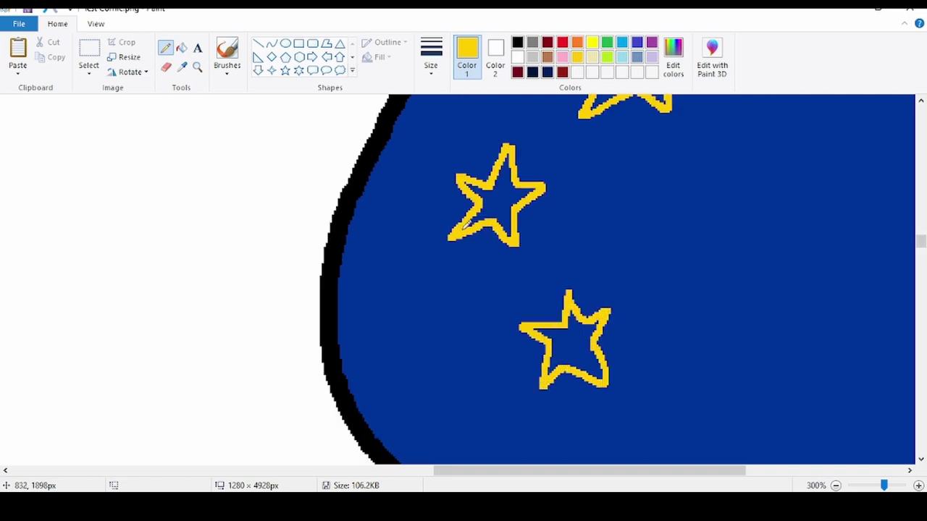
Step: Draw two more gold five-pointed star outlines along the lower part of the blue ball
left_click_drag(449, 471, 563, 481)
mouse_move(420, 286)
left_mouse_down()
mouse_move(367, 316)
mouse_move(435, 365)
left_mouse_up()
left_click_drag(443, 322, 420, 287)
mouse_move(563, 284)
left_mouse_down()
mouse_move(527, 373)
mouse_move(616, 310)
mouse_move(572, 293)
left_mouse_up()
Step: Draw three gold star outlines curving up the blue ball's right side to close the ring of stars
scroll(574, 295, "up", 3)
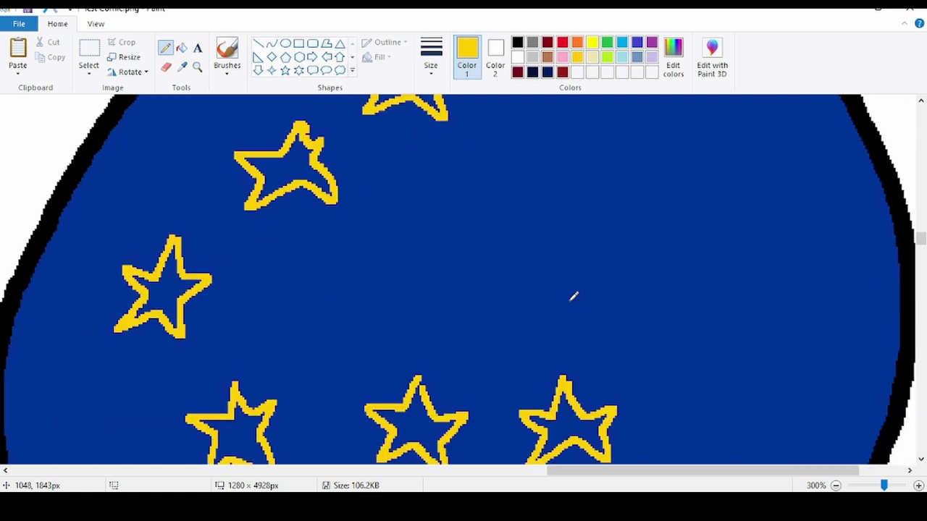
mouse_move(655, 251)
left_mouse_down()
mouse_move(618, 294)
mouse_move(637, 341)
mouse_move(682, 307)
mouse_move(666, 257)
left_mouse_up()
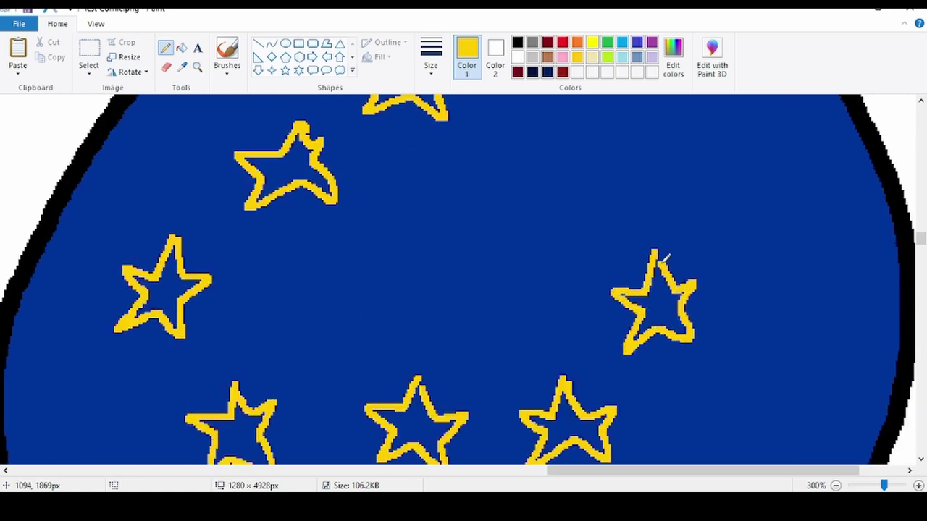
scroll(659, 255, "up", 3)
mouse_move(637, 210)
left_mouse_down()
mouse_move(606, 308)
mouse_move(676, 230)
left_mouse_up()
scroll(648, 208, "up", 3)
mouse_move(546, 223)
left_mouse_down()
mouse_move(513, 256)
mouse_move(513, 302)
mouse_move(574, 288)
mouse_move(551, 223)
left_mouse_up()
Step: Fill all nine star outlines on the blue ball with gold
left_click(181, 49)
scroll(651, 388, "down", 2)
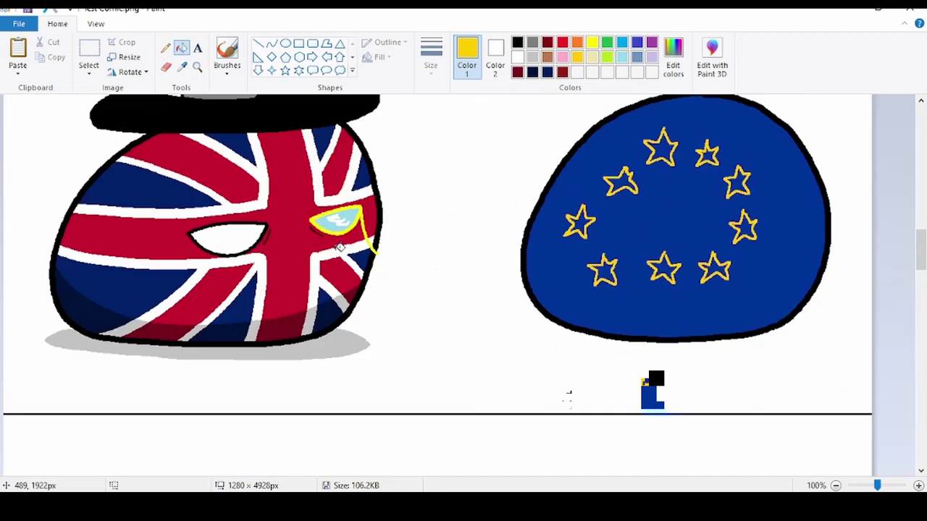
left_click(662, 270)
left_click(713, 269)
left_click(742, 229)
left_click(737, 183)
left_click(708, 154)
left_click(659, 150)
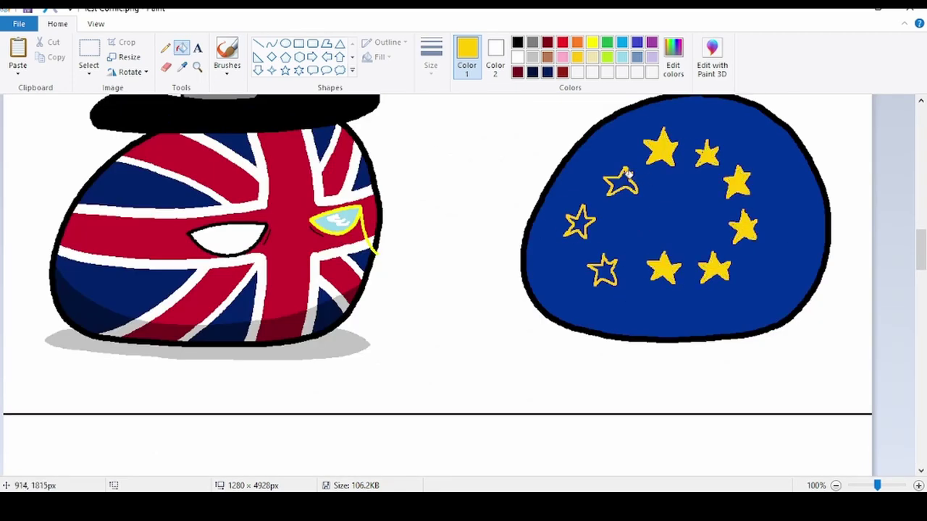
left_click(620, 182)
left_click(580, 223)
left_click(603, 272)
Step: Move the blue ball's bottom-centre star slightly down and fill the gap left behind with the ball's blue
left_click(89, 51)
left_click_drag(642, 245, 684, 290)
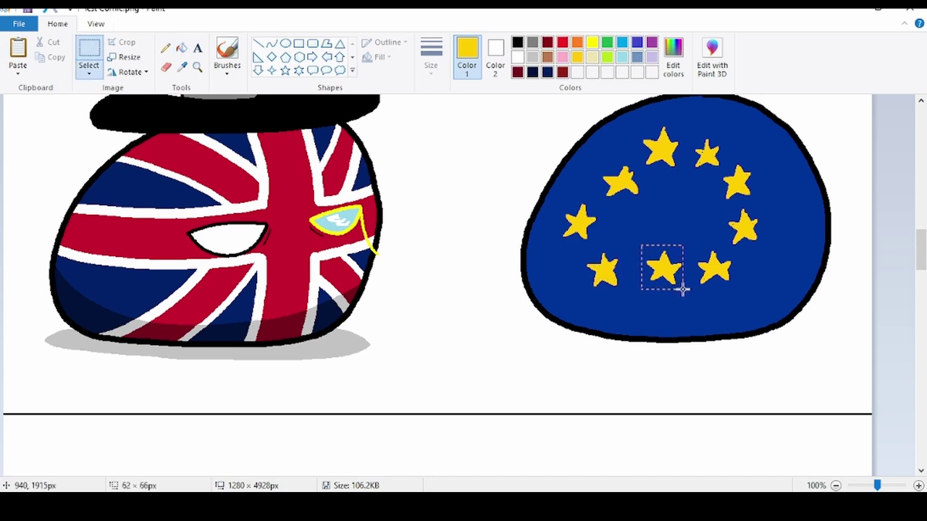
key("Down")
key("Down")
key("Down")
key("Down")
key("Down")
key("Down")
key("Down")
key("Down")
key("Down")
key("Down")
key("Down")
key("Down")
key("Down")
key("Down")
key("Down")
key("Down")
key("Down")
key("Down")
key("Down")
key("Down")
left_click(182, 67)
left_click(661, 237)
left_click(666, 248)
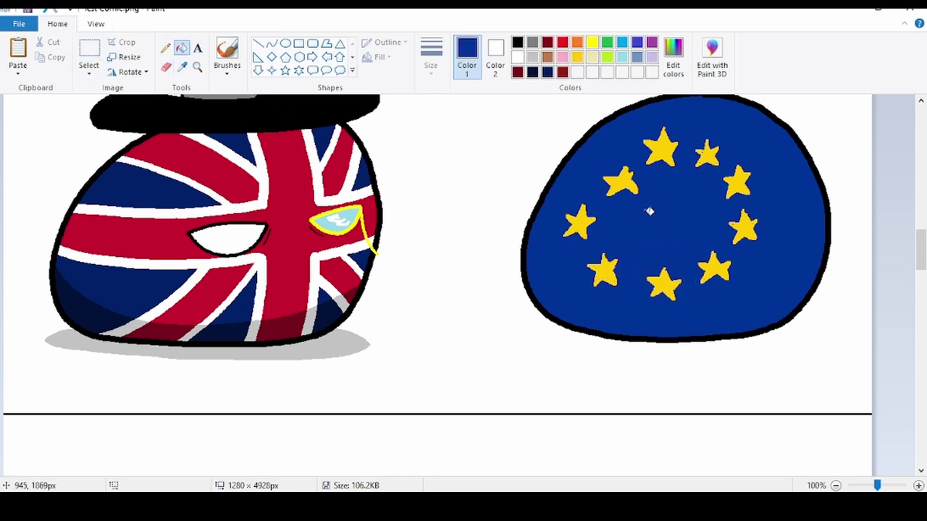
Step: Sample the dark blue shading from the first panel's ball and add a curved, filled shading band along the third panel's blue ball's base
scroll(540, 213, "down", 1)
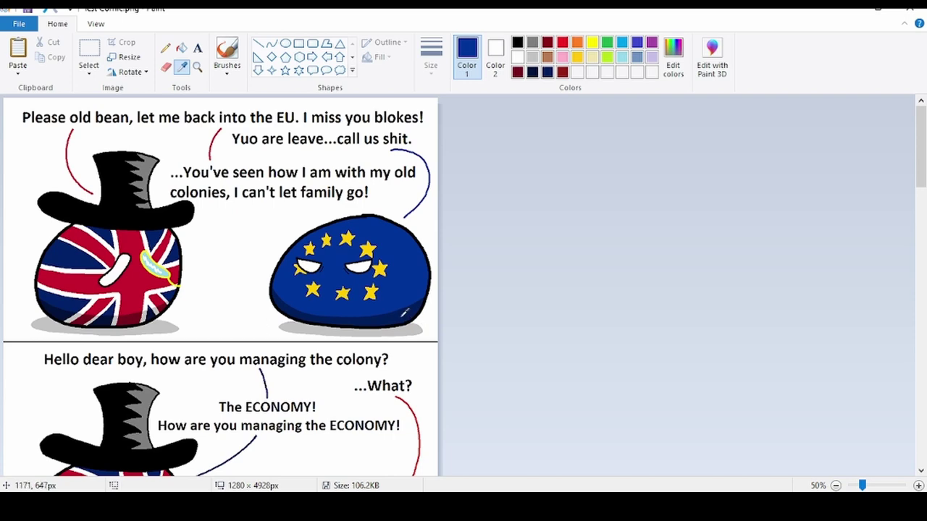
left_click(404, 313)
scroll(272, 201, "down", 10)
left_click(337, 147)
left_click(687, 165)
scroll(632, 442, "down", 2)
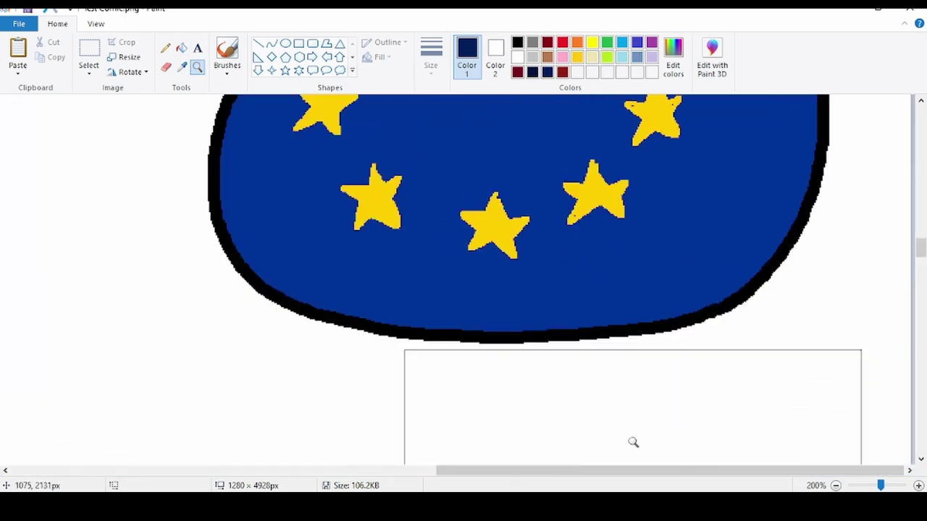
left_click(168, 51)
left_click(431, 58)
left_click(412, 178)
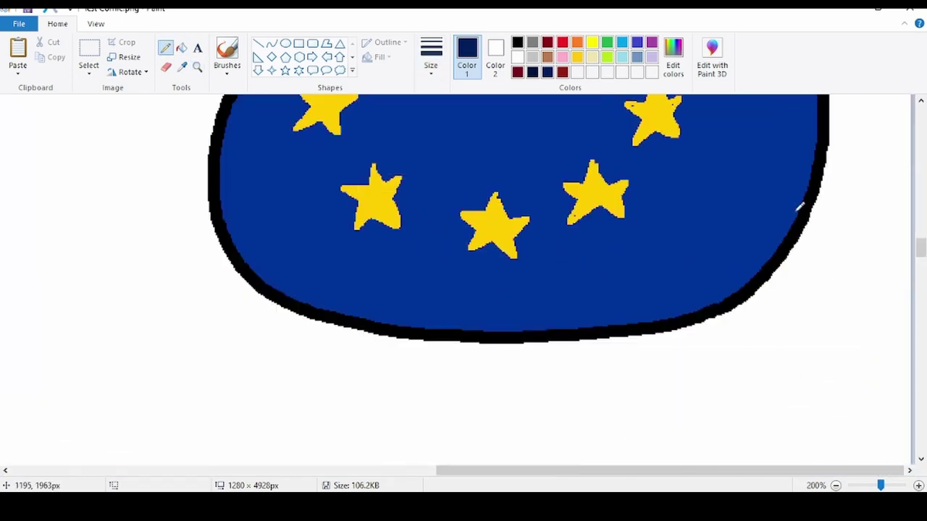
mouse_move(643, 274)
left_mouse_down()
mouse_move(457, 285)
mouse_move(310, 253)
left_mouse_up()
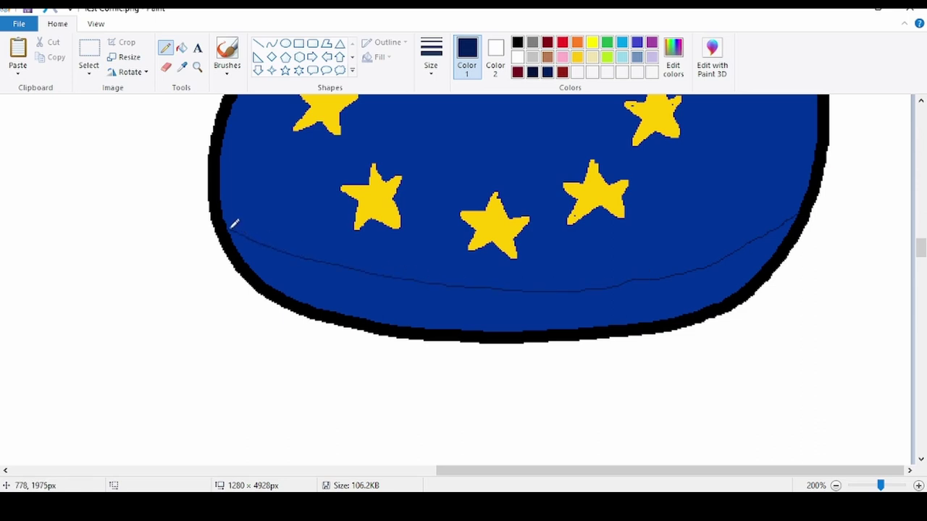
left_click(184, 48)
left_click(507, 311)
Step: Outline a flat light grey ground shadow beneath the blue ball and fill it, redoing the first outline
left_click(532, 57)
left_click(166, 49)
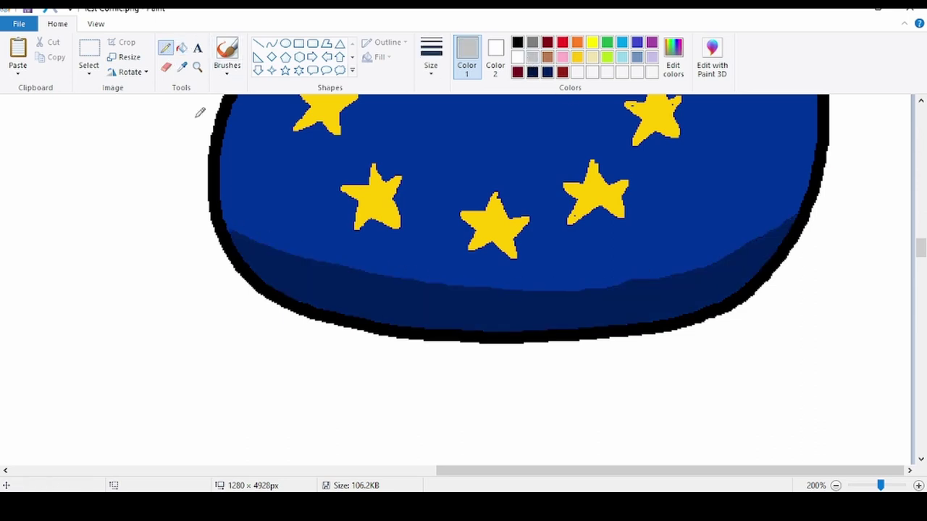
mouse_move(251, 343)
left_mouse_down()
mouse_move(481, 377)
mouse_move(672, 381)
mouse_move(806, 342)
mouse_move(804, 311)
left_mouse_up()
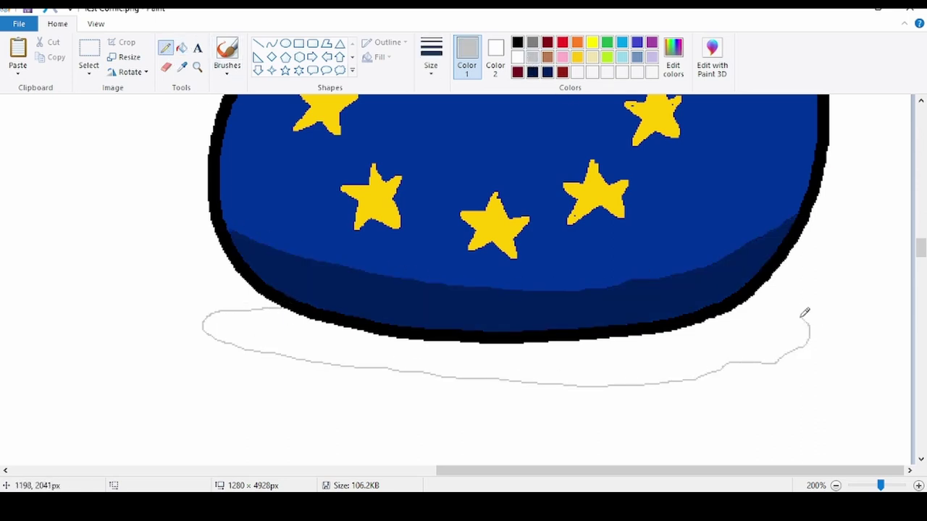
key("ctrl+z")
mouse_move(275, 304)
left_mouse_down()
mouse_move(425, 352)
mouse_move(771, 309)
left_mouse_up()
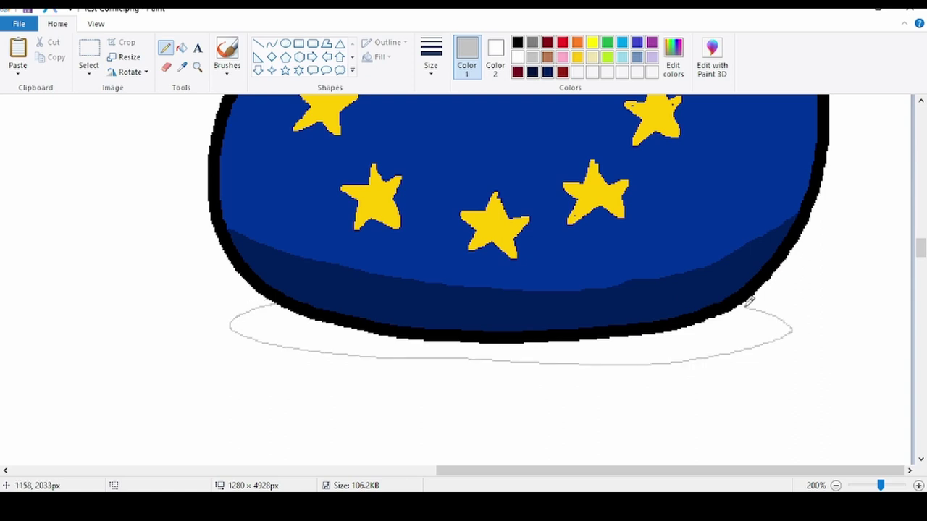
scroll(296, 321, "up", 5)
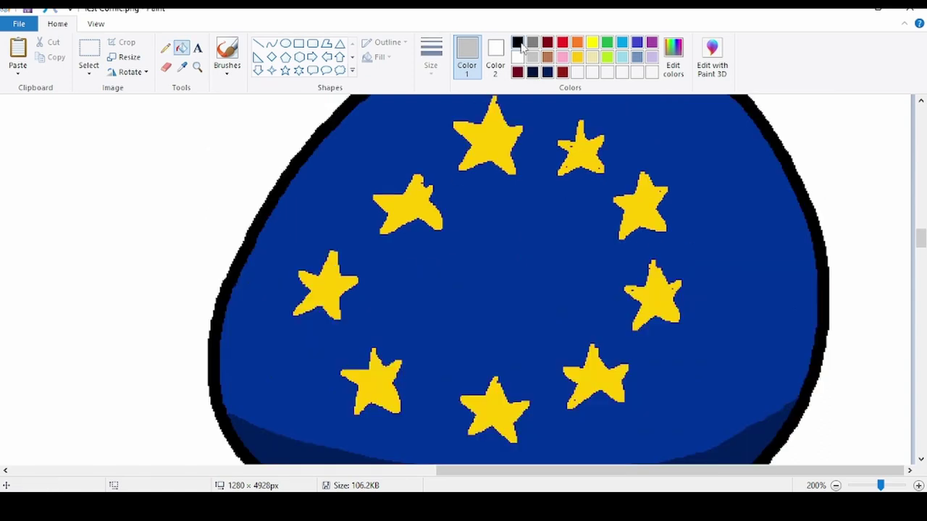
Step: Draw two thick black oval eye outlines on the upper half of the blue ball, redoing the right one
left_click(517, 42)
left_click(431, 54)
left_click(425, 179)
scroll(408, 166, "up", 1)
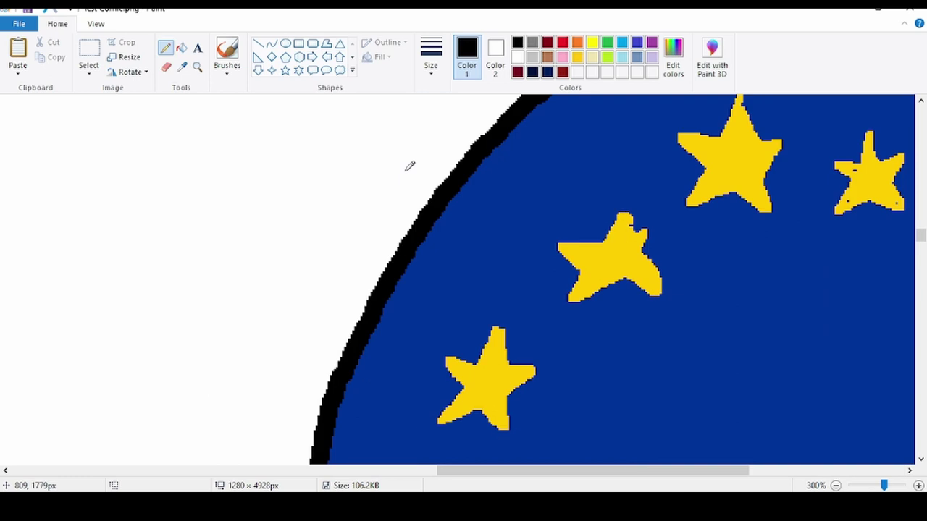
mouse_move(612, 221)
left_mouse_down()
mouse_move(573, 357)
mouse_move(642, 215)
left_mouse_up()
scroll(603, 225, "down", 1)
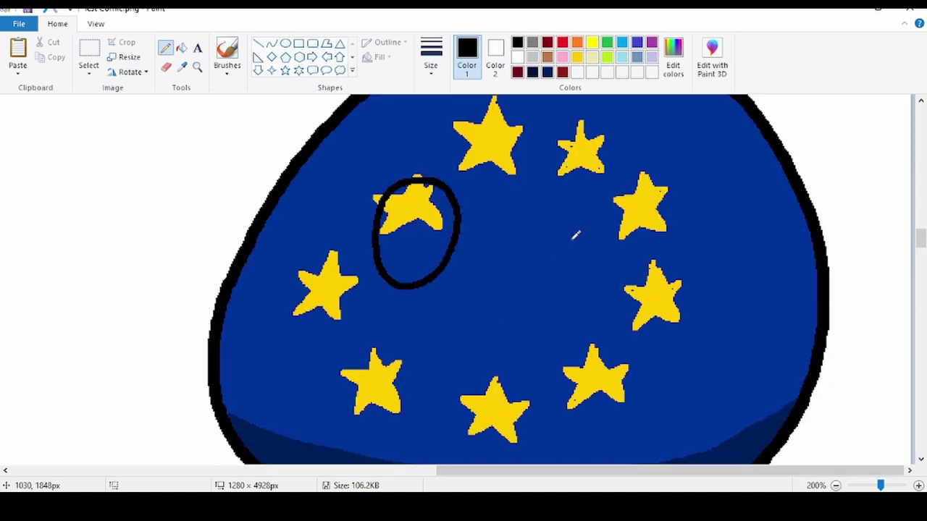
mouse_move(576, 185)
left_mouse_down()
mouse_move(532, 259)
mouse_move(590, 310)
left_mouse_up()
key("ctrl+z")
mouse_move(627, 197)
left_mouse_down()
mouse_move(601, 284)
mouse_move(635, 190)
left_mouse_up()
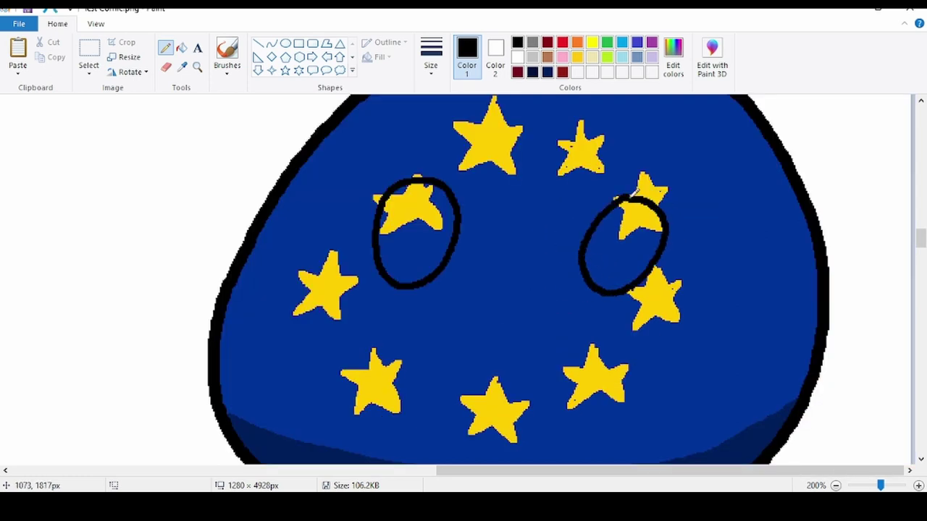
Step: Fill both of the blue ball's eyes with white, covering the star parts inside them, and save the comic
left_click(517, 57)
left_click(181, 47)
left_click(414, 213)
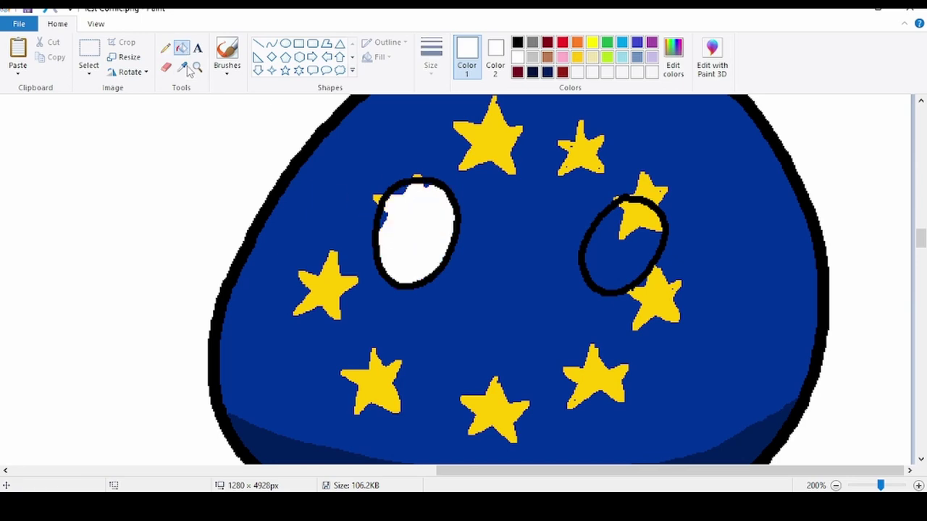
left_click(183, 67)
left_click(362, 215)
left_click(402, 219)
left_click(517, 57)
left_click(441, 204)
left_click(613, 235)
left_click(635, 212)
scroll(579, 221, "down", 1)
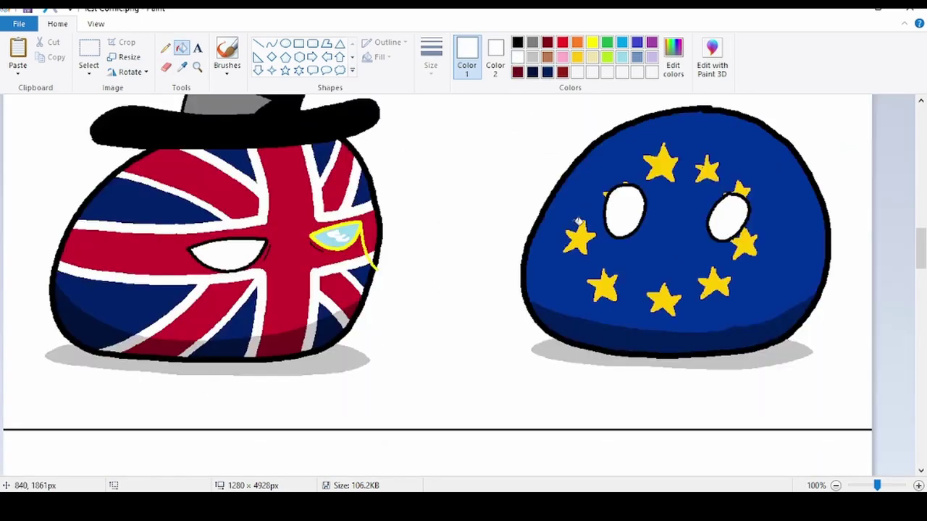
scroll(577, 221, "up", 1)
scroll(522, 229, "down", 1)
key("ctrl+s")
Step: Shift the blue ball down and right, and the UK ball with its hat down and left within the third panel
left_click(198, 48)
left_click(90, 54)
mouse_move(227, 221)
left_mouse_down()
mouse_move(418, 359)
mouse_move(438, 388)
left_mouse_up()
left_click_drag(388, 336, 404, 360)
mouse_move(4, 188)
left_mouse_down()
mouse_move(239, 383)
mouse_move(1, 142)
left_mouse_up()
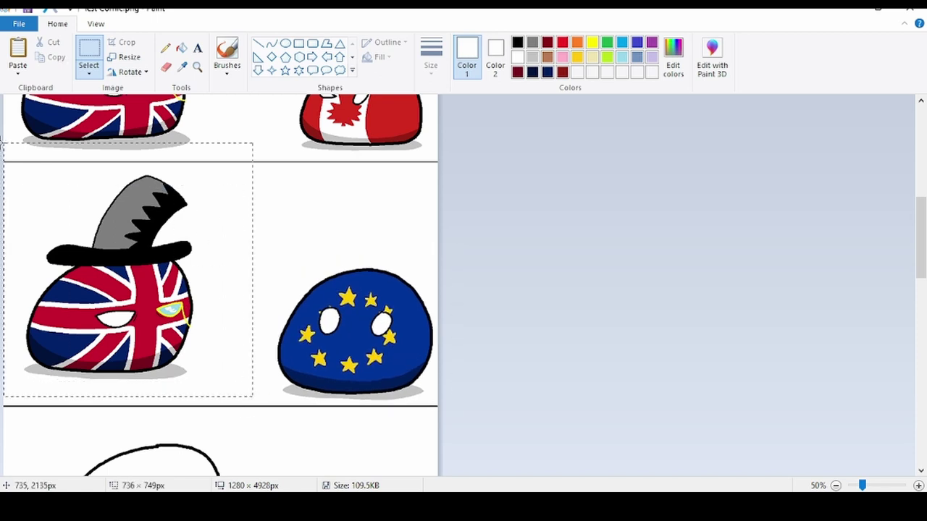
left_click_drag(128, 255, 116, 273)
Step: Add the black dialogue lines "....Anyway, can I rejoin?" at the third panel's top and "Nein." above the blue ball
left_click(517, 42)
left_click(197, 48)
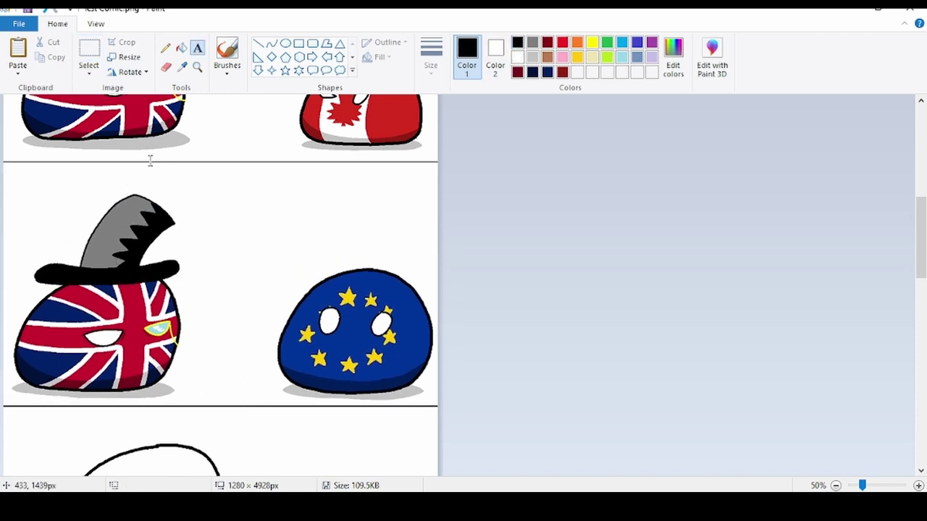
left_click_drag(168, 171, 829, 321)
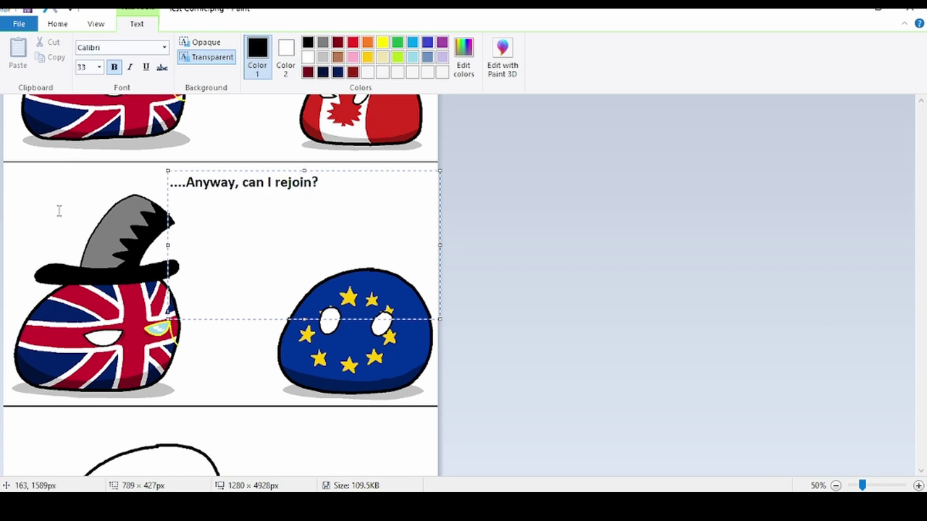
left_click_drag(259, 215, 439, 367)
type("Nr")
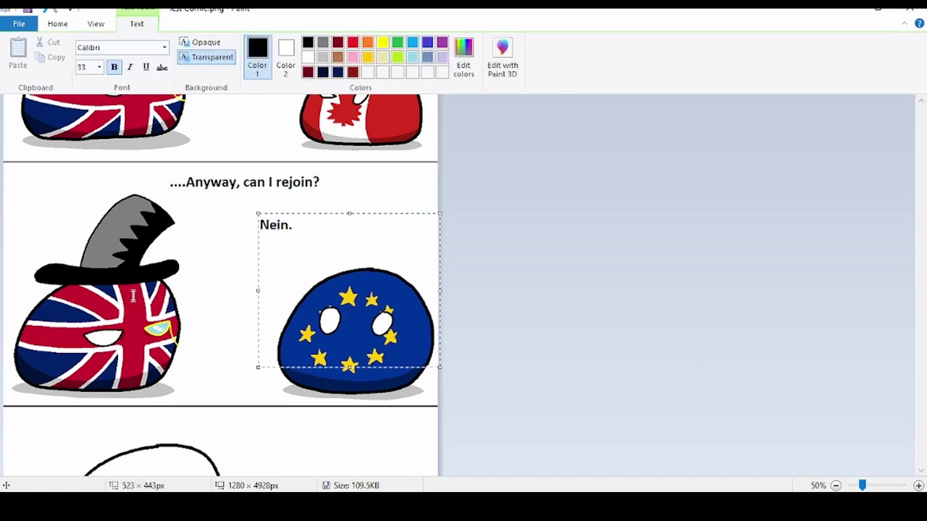
left_click_drag(258, 291, 273, 290)
Step: Add the dialogue line "Bollocks." just right of the UK ball's hat, below the level of "Nein."
left_click_drag(190, 271, 434, 353)
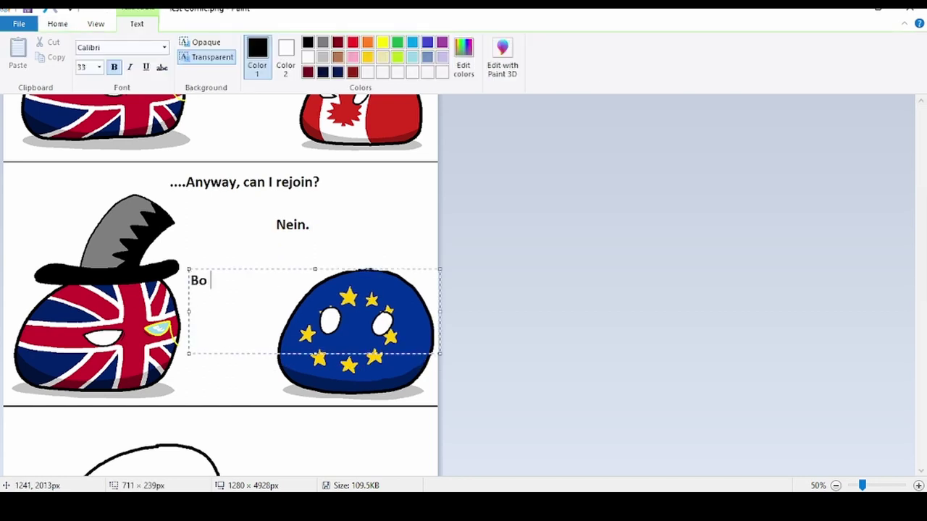
left_click_drag(259, 269, 258, 238)
left_click(256, 209)
Step: Sample the UK ball's red and draw curved speech lines from the ball to "Bollocks." and from there to "....Anyway, can I rejoin?"
left_click(183, 68)
left_click(124, 300)
left_click(165, 48)
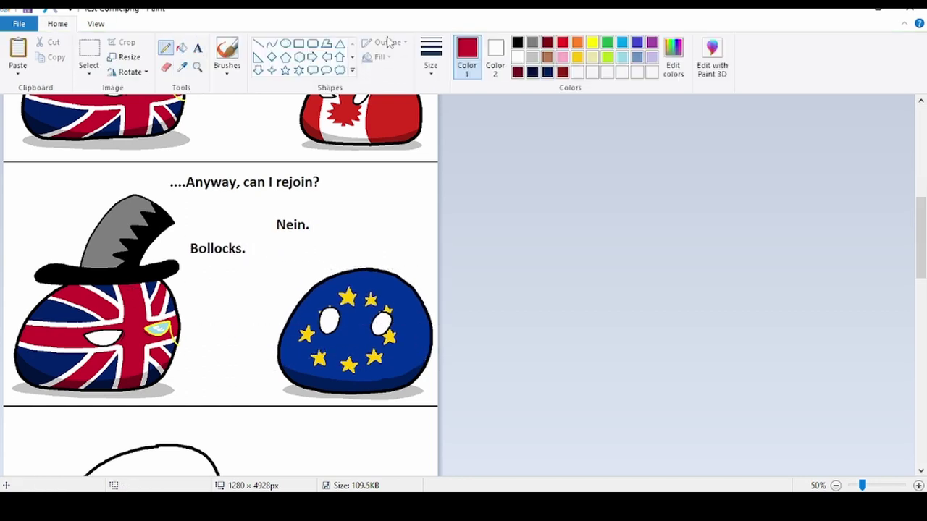
scroll(403, 216, "up", 1, "ctrl")
scroll(403, 216, "down", 3)
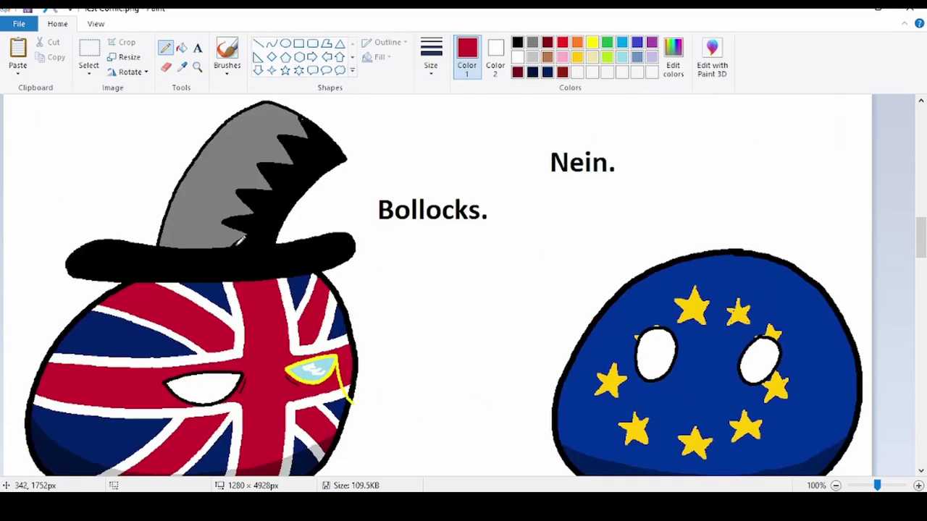
mouse_move(374, 324)
left_mouse_down()
mouse_move(425, 256)
mouse_move(501, 187)
left_mouse_up()
scroll(296, 206, "up", 2)
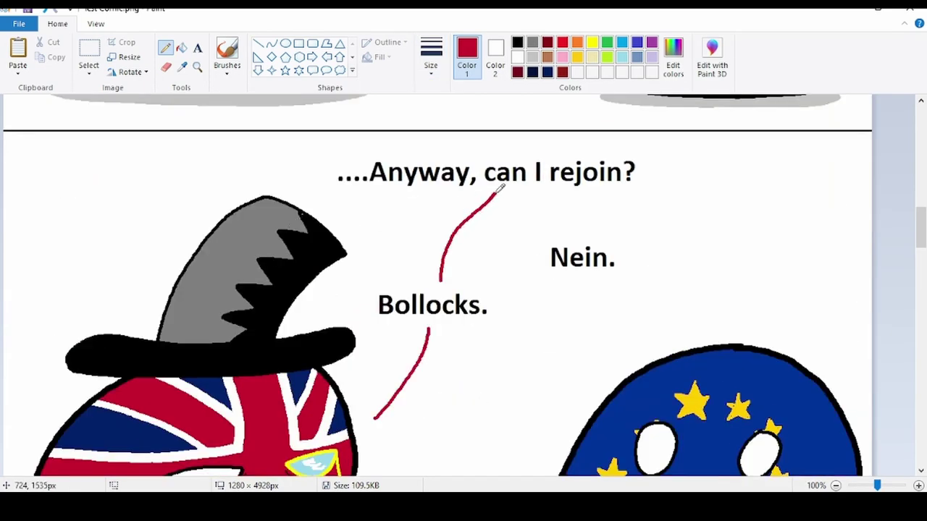
Step: Sample the blue ball's colour and draw a curved speech line from "Nein." down to that ball
left_click(182, 67)
left_click(621, 409)
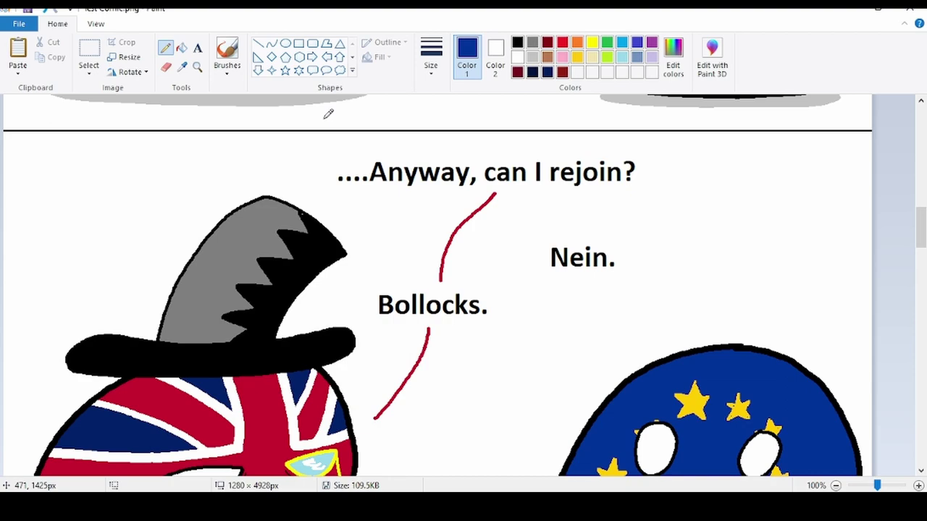
left_click_drag(574, 287, 597, 383)
Step: Cut the unused panels off the bottom of the canvas, reducing its height to 2300 px
scroll(87, 416, "down", 2)
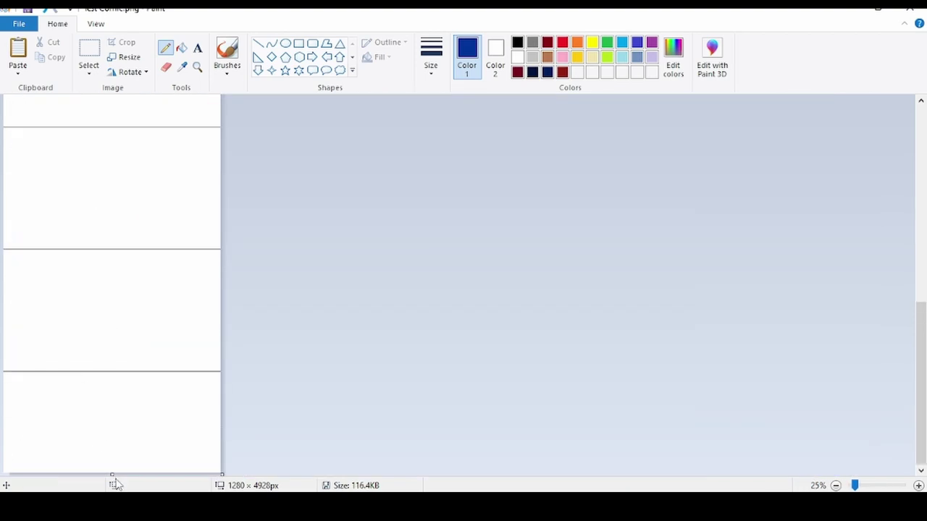
left_click_drag(113, 474, 119, 110)
left_click_drag(113, 474, 116, 364)
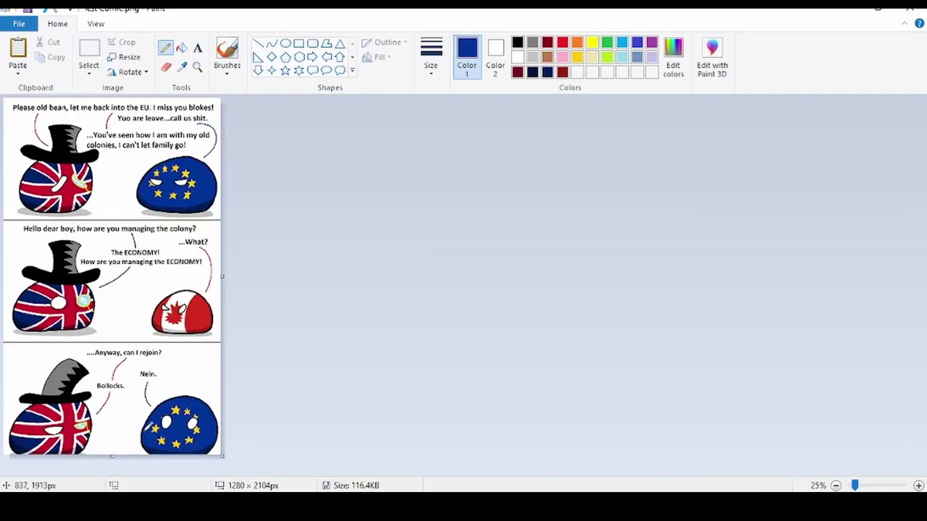
key("ctrl+z")
scroll(130, 419, "up", 2)
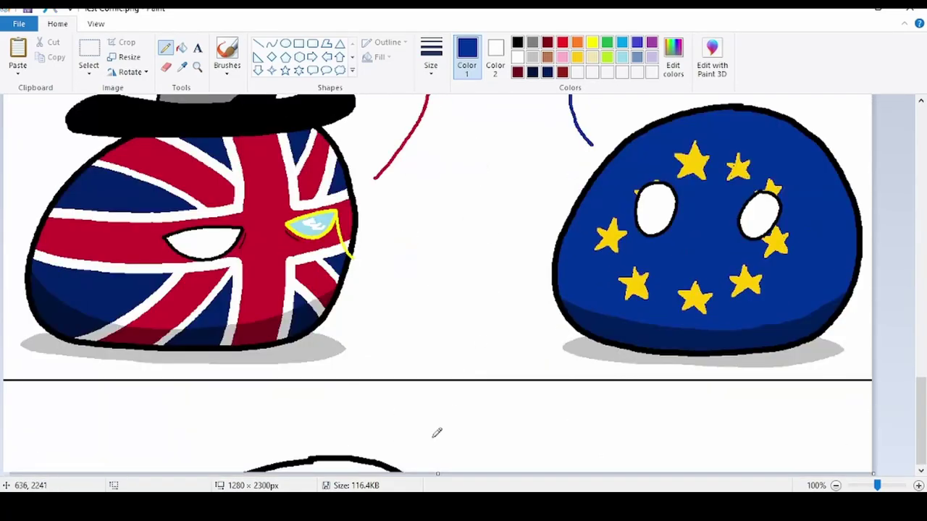